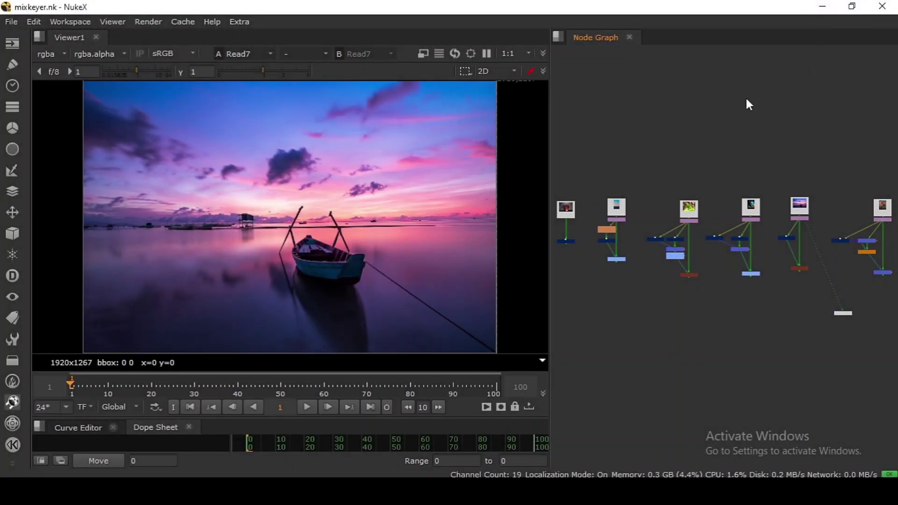
- Look over the existing mix_keyer node trees in the node graph
{"action": "scroll", "coordinate": [744, 239], "scroll_direction": "up", "scroll_amount": 10}
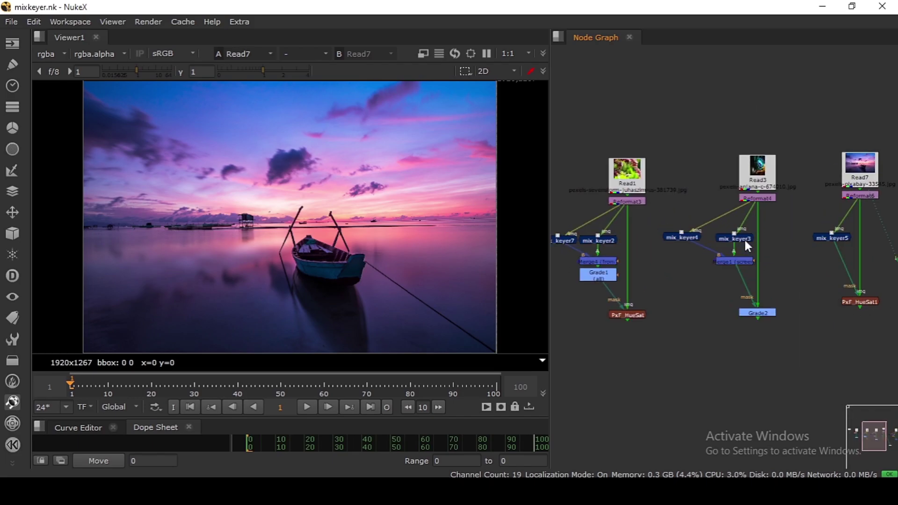
{"action": "left_click", "coordinate": [731, 241]}
{"action": "scroll", "coordinate": [721, 229], "scroll_direction": "down", "scroll_amount": 10}
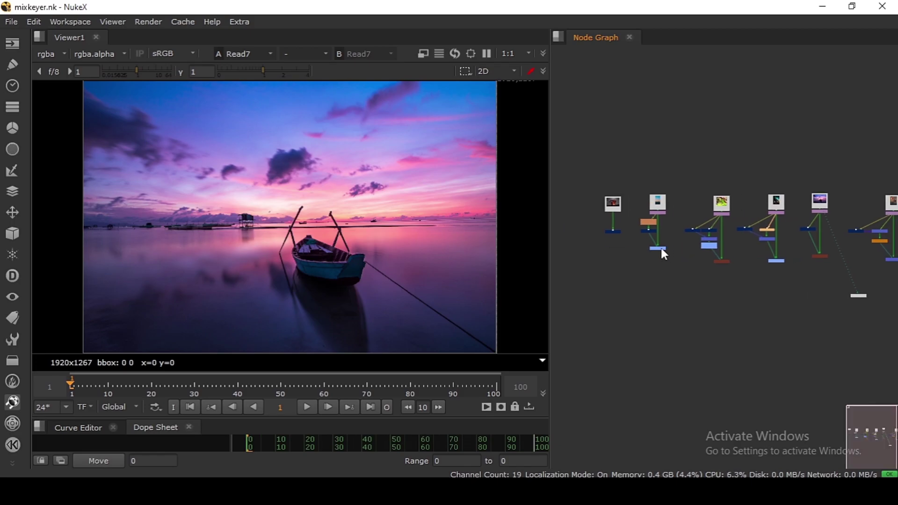
{"action": "scroll", "coordinate": [618, 199], "scroll_direction": "down", "scroll_amount": 3}
{"action": "left_click_drag", "start_coordinate": [590, 177], "coordinate": [811, 257]}
{"action": "scroll", "coordinate": [674, 257], "scroll_direction": "up", "scroll_amount": 10}
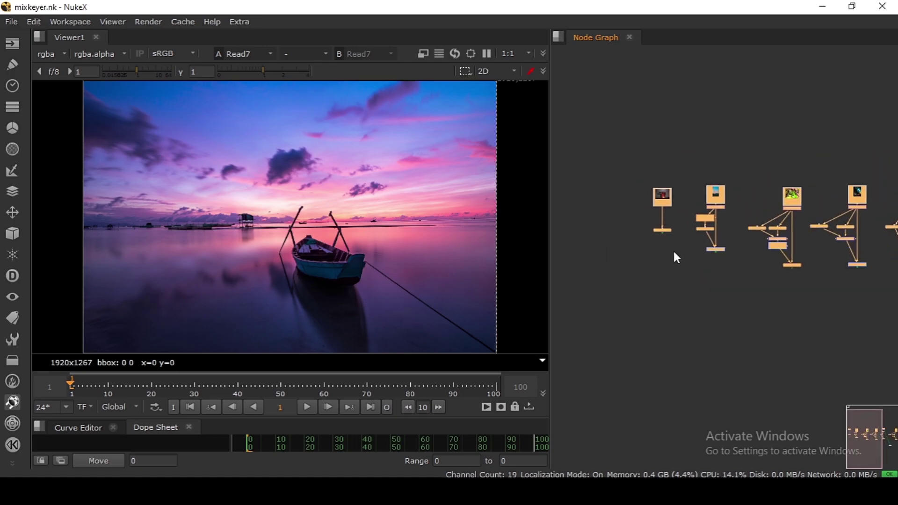
{"action": "scroll", "coordinate": [695, 275], "scroll_direction": "down", "scroll_amount": 4}
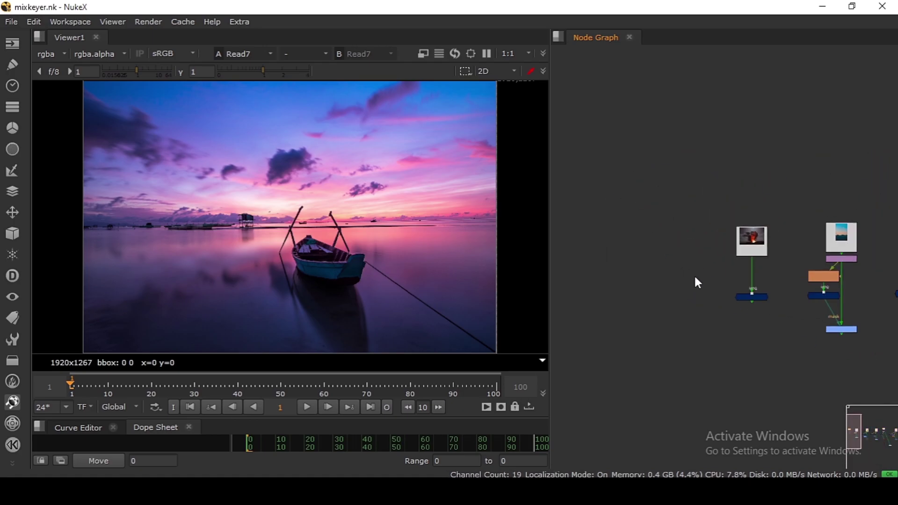
- Add an unconnected mix_keyer node in the empty area beside the Read6 tree and display its properties clear of the image
{"action": "left_click", "coordinate": [12, 340]}
{"action": "left_click", "coordinate": [62, 368]}
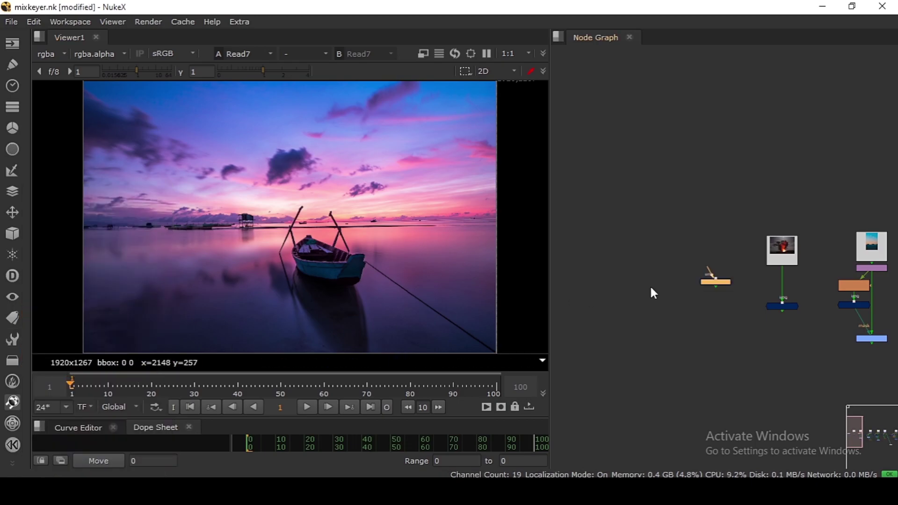
{"action": "left_click", "coordinate": [692, 252]}
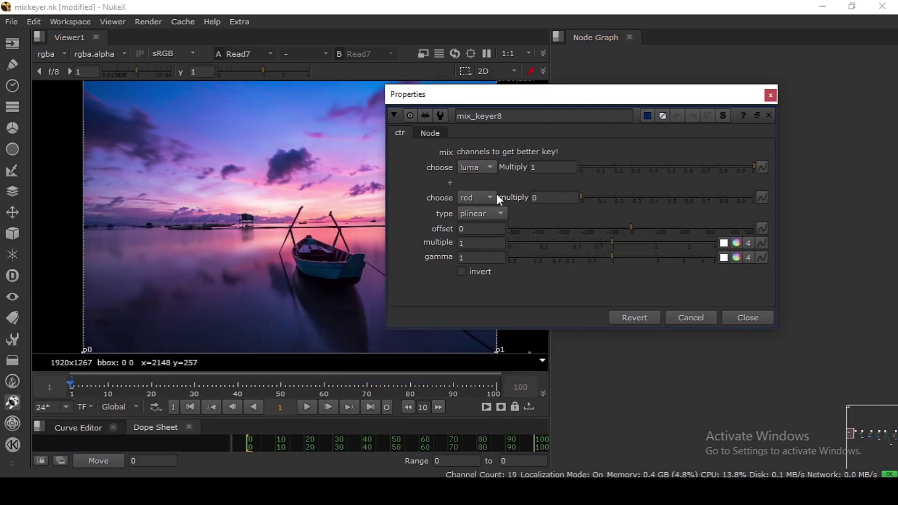
{"action": "left_click_drag", "start_coordinate": [465, 95], "coordinate": [546, 76]}
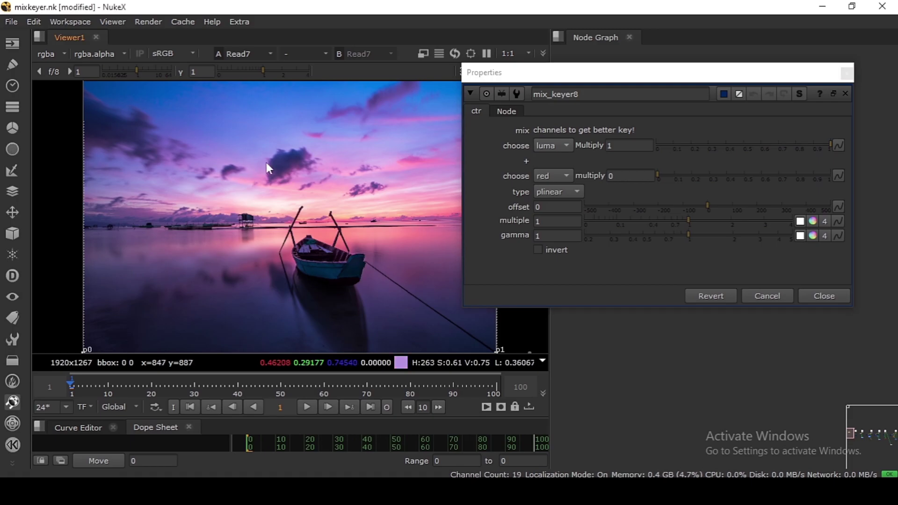
- Inspect the boat image's red, green, blue and luminance channels one at a time in the viewer
{"action": "key", "text": "r"}
{"action": "key", "text": "g"}
{"action": "key", "text": "b"}
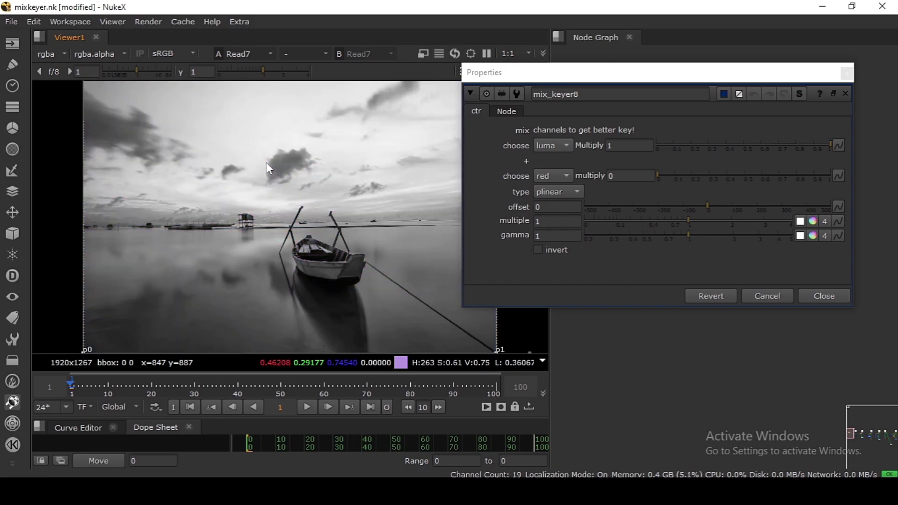
{"action": "key", "text": "y"}
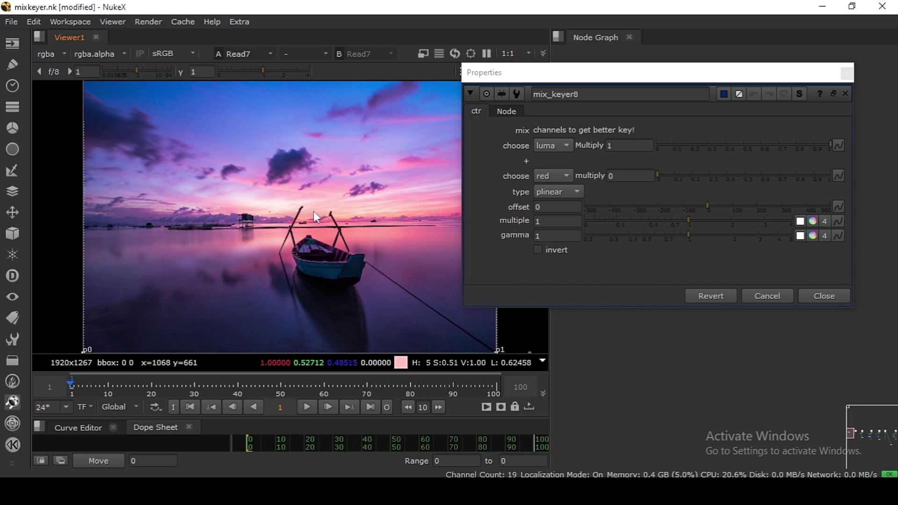
{"action": "key", "text": "y"}
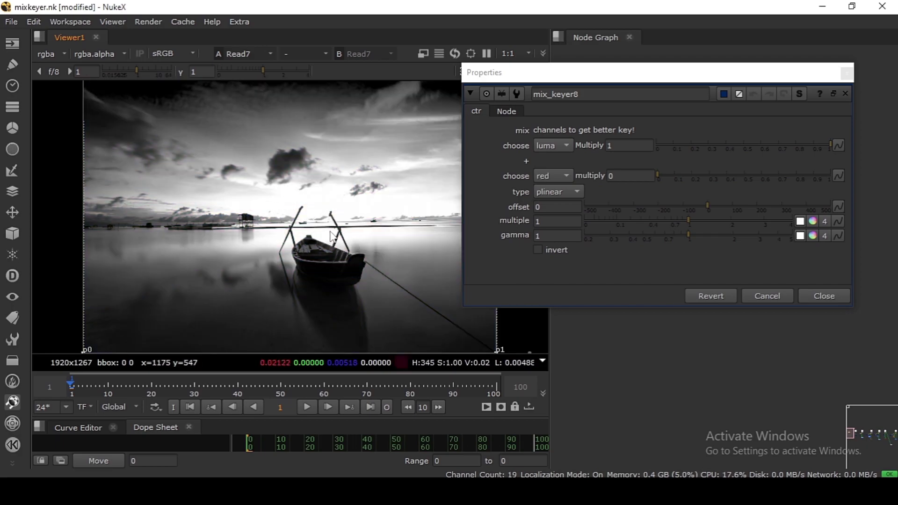
{"action": "key", "text": "g"}
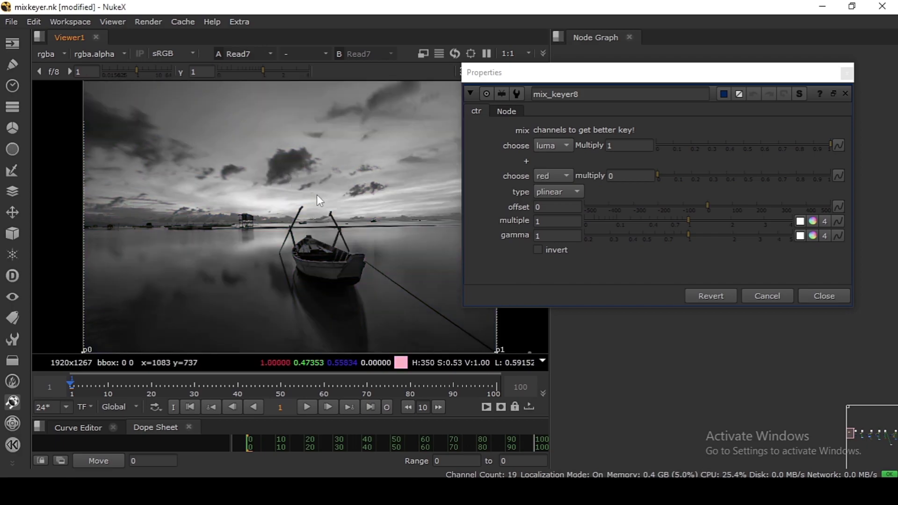
{"action": "key", "text": "b"}
{"action": "scroll", "coordinate": [267, 159], "scroll_direction": "down", "scroll_amount": 2}
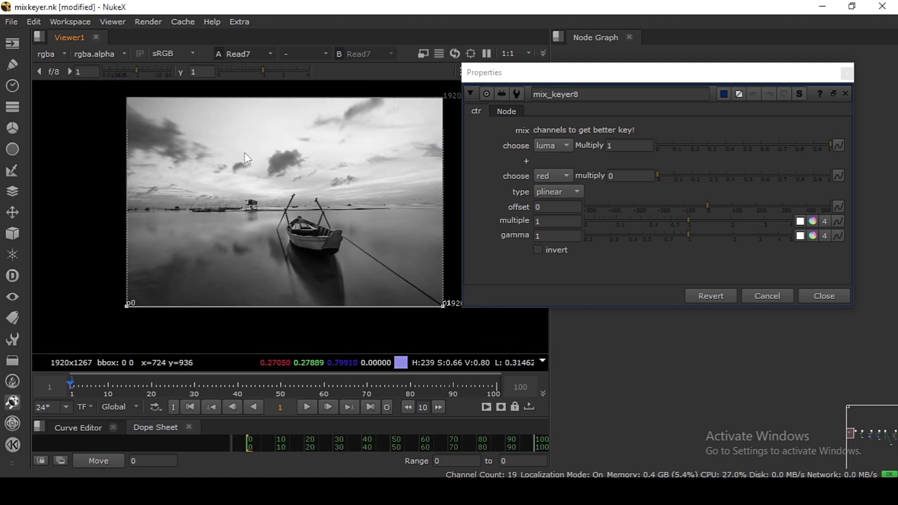
{"action": "key", "text": "y"}
- Review the first channel choices of mix_keyer8, keeping luma, and display the boat image's luminance for comparison
{"action": "left_click_drag", "start_coordinate": [548, 74], "coordinate": [537, 70]}
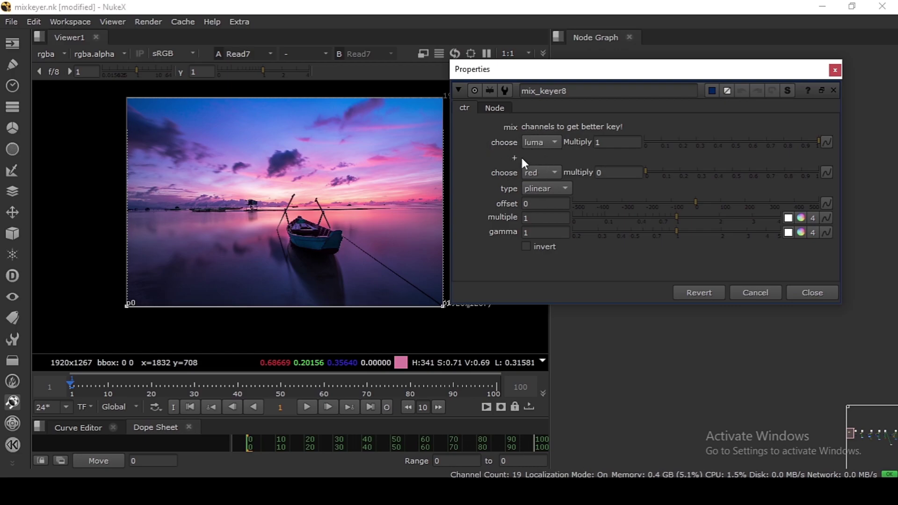
{"action": "left_click", "coordinate": [533, 143]}
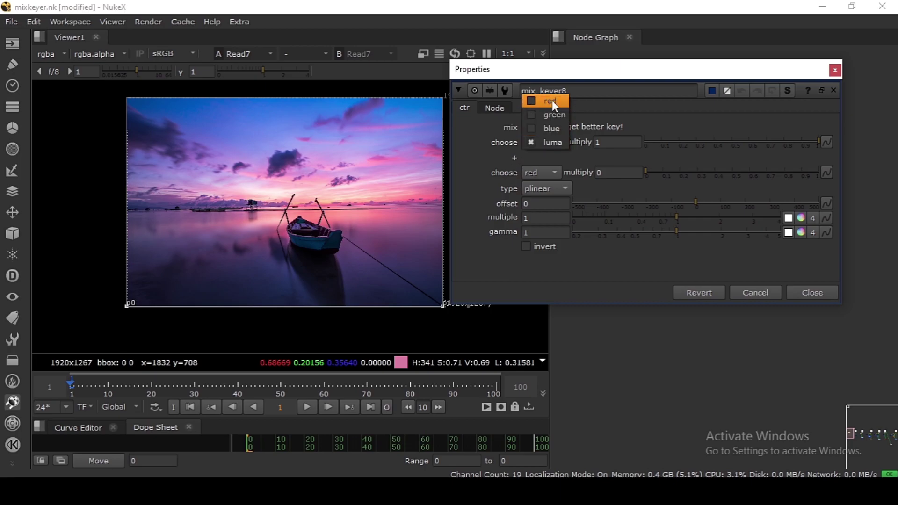
{"action": "left_click", "coordinate": [552, 145]}
{"action": "left_click", "coordinate": [544, 142]}
{"action": "left_click", "coordinate": [544, 143]}
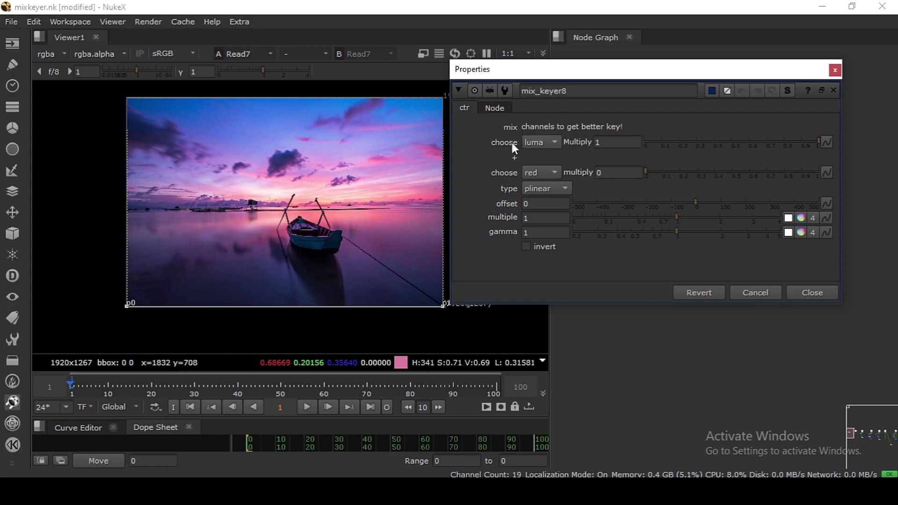
{"action": "key", "text": "y"}
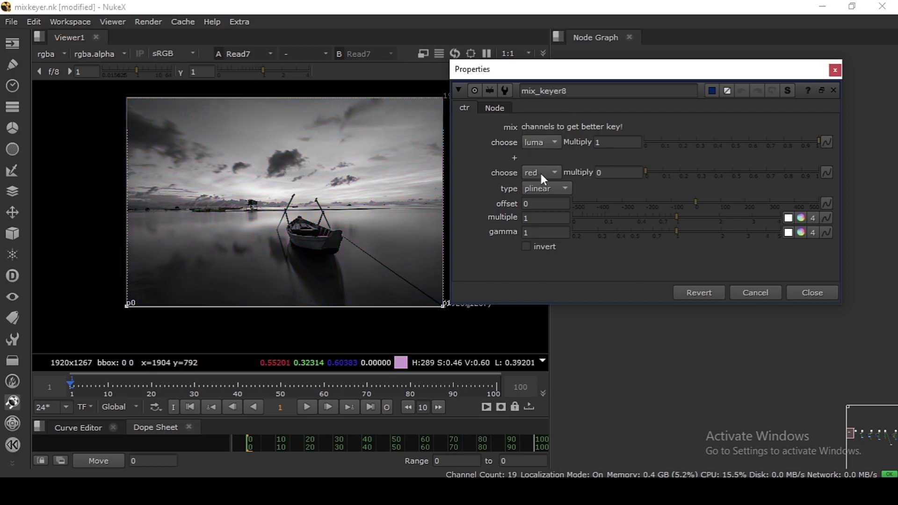
{"action": "left_click", "coordinate": [336, 178]}
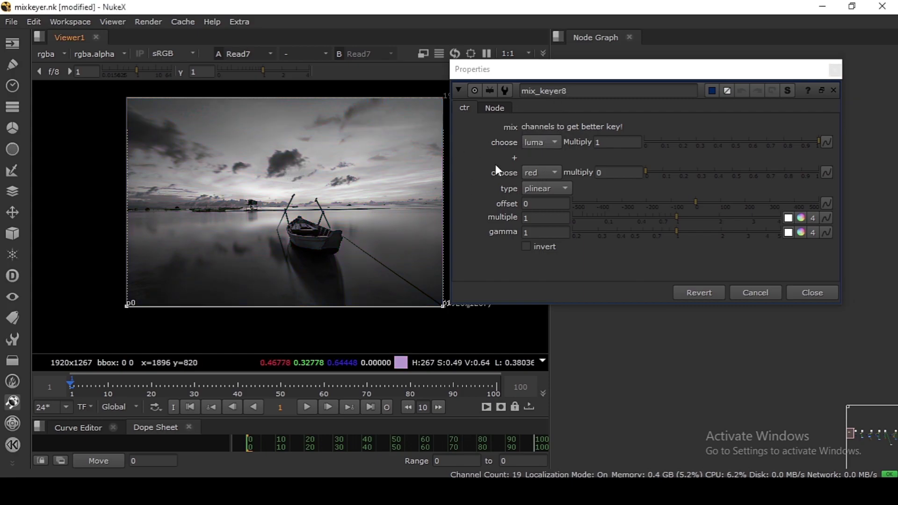
- Review the second channel choices of mix_keyer8, keeping red, and view the boat image's red channel
{"action": "left_click", "coordinate": [538, 173]}
{"action": "left_click", "coordinate": [328, 173]}
{"action": "key", "text": "r"}
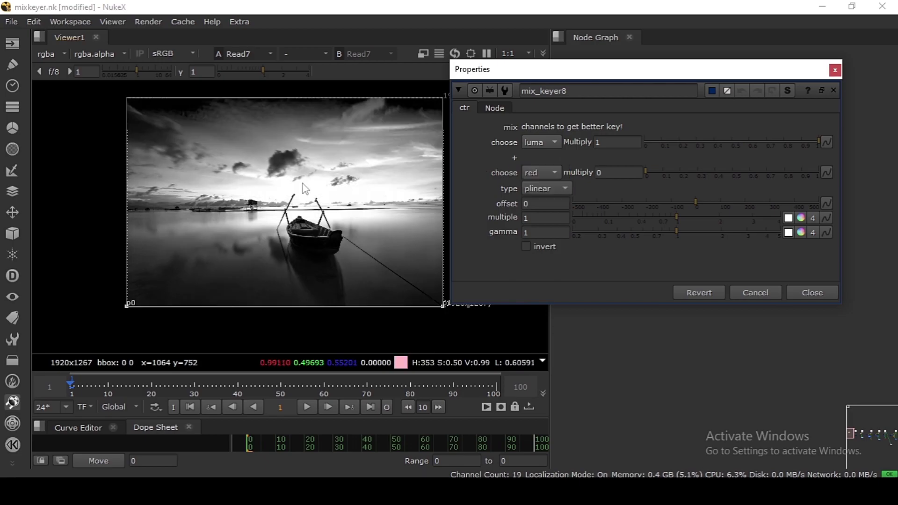
{"action": "left_click", "coordinate": [548, 174]}
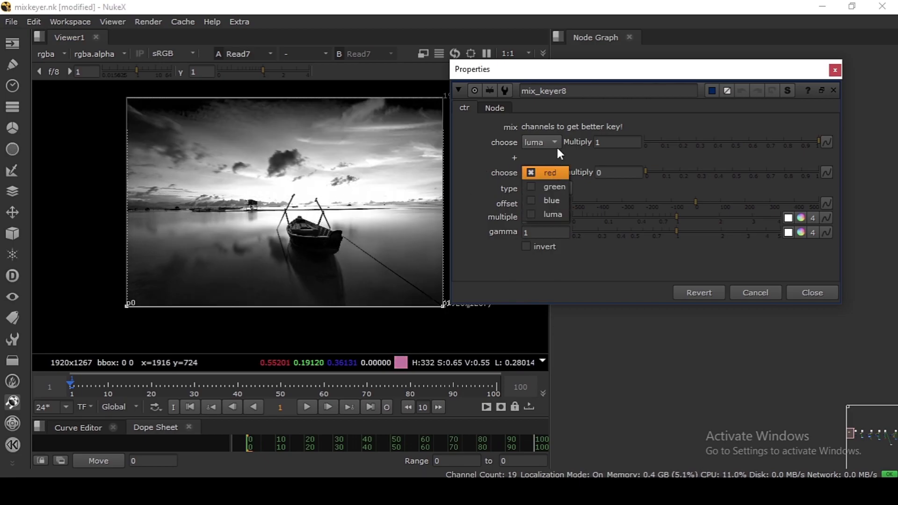
{"action": "left_click", "coordinate": [550, 172]}
{"action": "left_click_drag", "start_coordinate": [647, 173], "coordinate": [627, 160]}
{"action": "left_click", "coordinate": [555, 187]}
{"action": "left_click", "coordinate": [486, 187]}
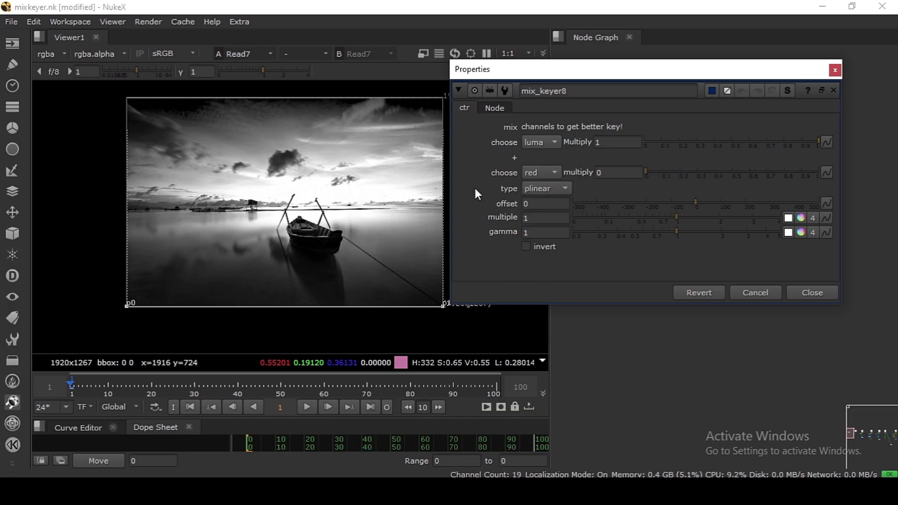
- Check the key type setting of mix_keyer8, return the viewer to full colour and close the node's properties
{"action": "left_click", "coordinate": [534, 190]}
{"action": "left_click", "coordinate": [534, 190]}
{"action": "key", "text": "a"}
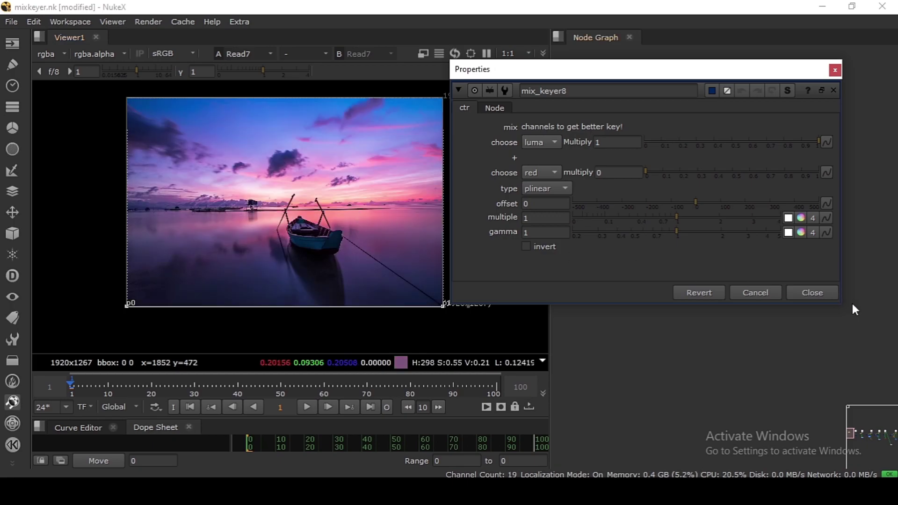
{"action": "left_click", "coordinate": [816, 296]}
{"action": "left_click", "coordinate": [729, 253]}
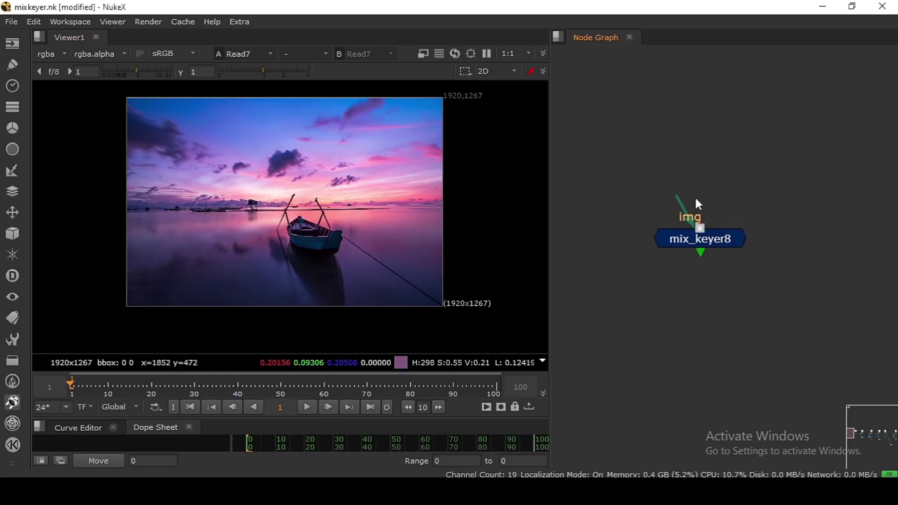
- Show the Read6 volcano image in the viewer
{"action": "left_click_drag", "start_coordinate": [696, 198], "coordinate": [730, 220]}
{"action": "scroll", "coordinate": [741, 227], "scroll_direction": "down", "scroll_amount": 2}
{"action": "middle_click_drag", "start_coordinate": [888, 285], "coordinate": [732, 291]}
{"action": "left_click_drag", "start_coordinate": [718, 223], "coordinate": [718, 210]}
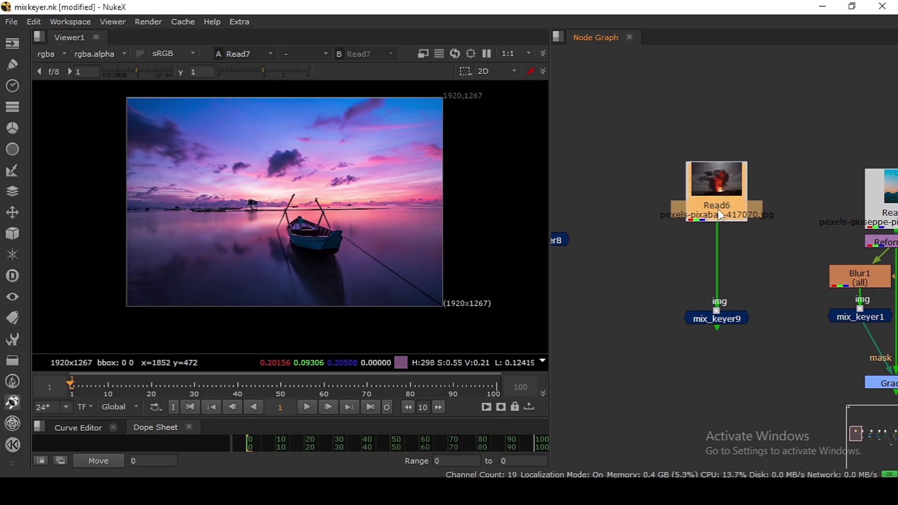
{"action": "key", "text": "1"}
{"action": "key", "text": "f"}
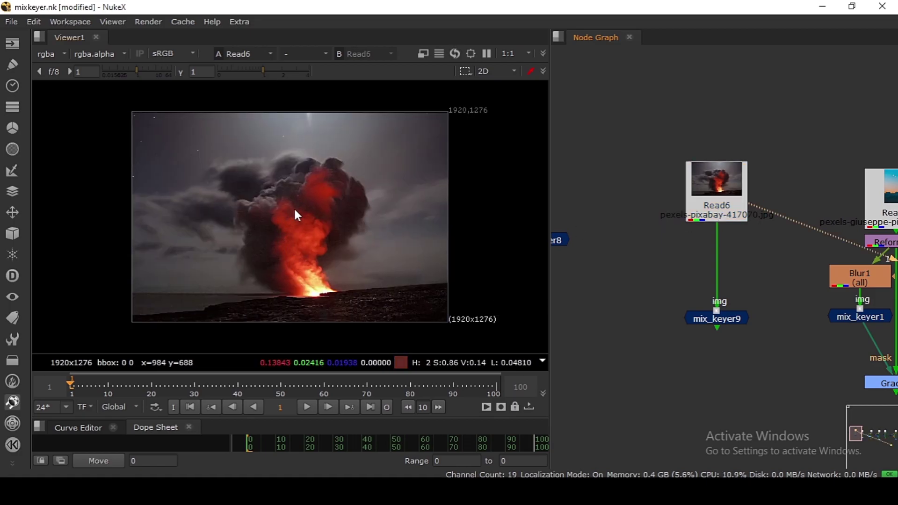
- Compare the volcano image's luminance, blue, red and green channels in the viewer
{"action": "key", "text": "y"}
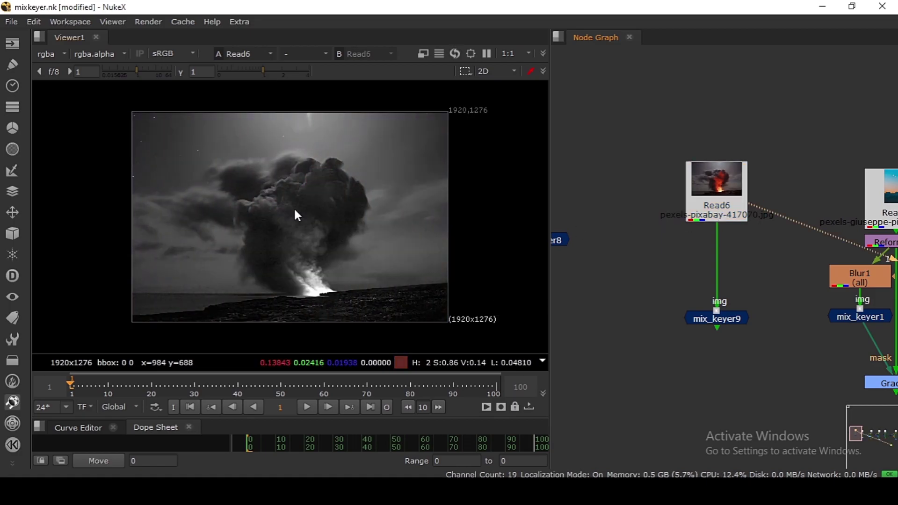
{"action": "key", "text": "b"}
{"action": "key", "text": "r"}
{"action": "key", "text": "g"}
{"action": "key", "text": "r"}
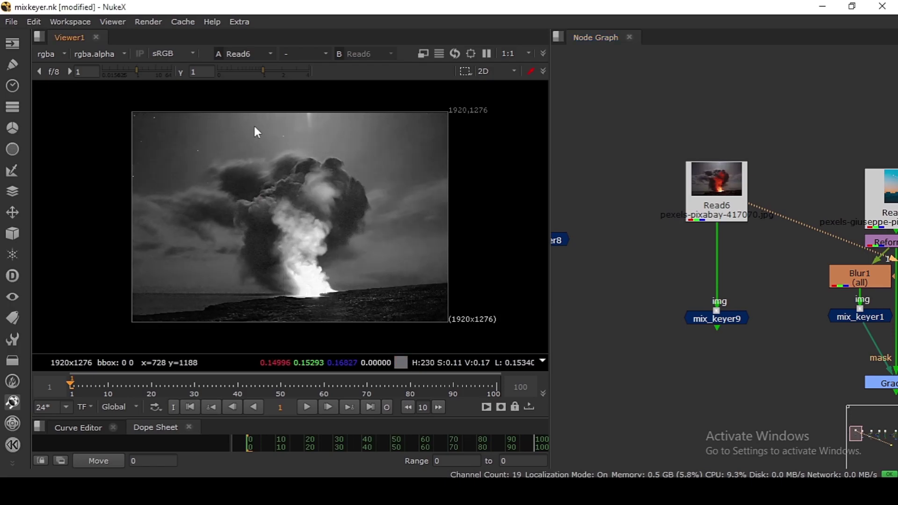
{"action": "key", "text": "g"}
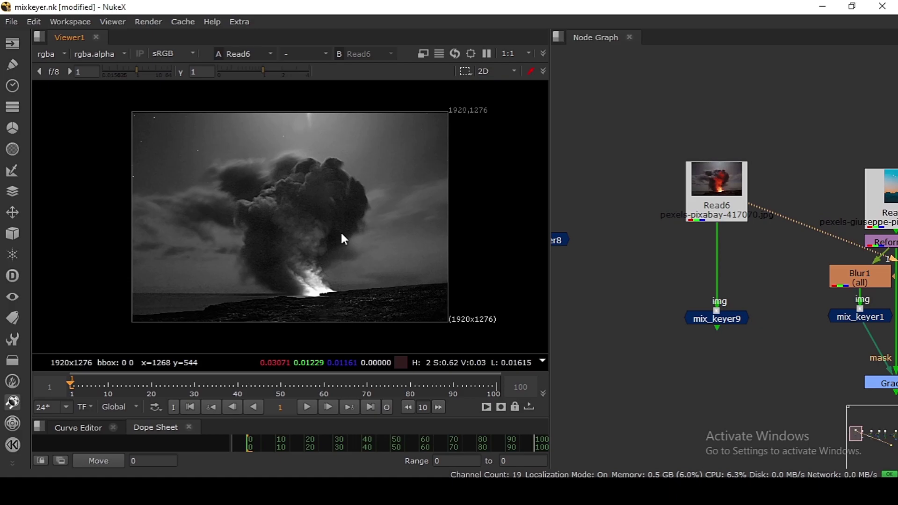
- Examine the bright fire at the base of the smoke plume in the green, red and blue channels
{"action": "left_click_drag", "start_coordinate": [296, 275], "coordinate": [346, 308], "text": "ctrl+shift"}
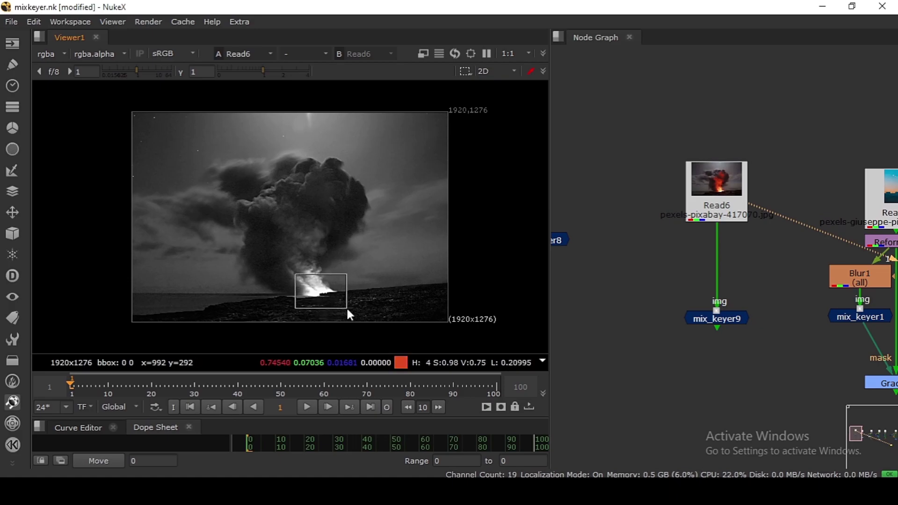
{"action": "key", "text": "r"}
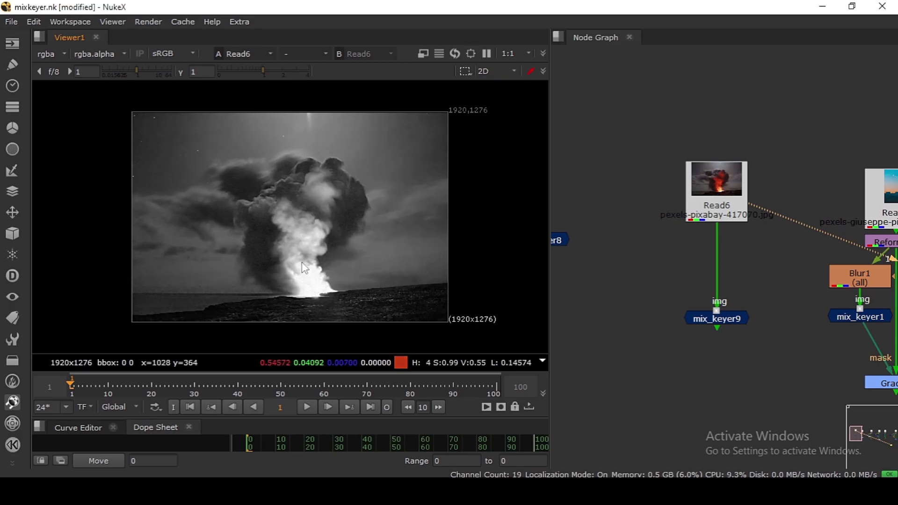
{"action": "key", "text": "b"}
{"action": "left_click_drag", "start_coordinate": [298, 276], "coordinate": [330, 296], "text": "ctrl+shift"}
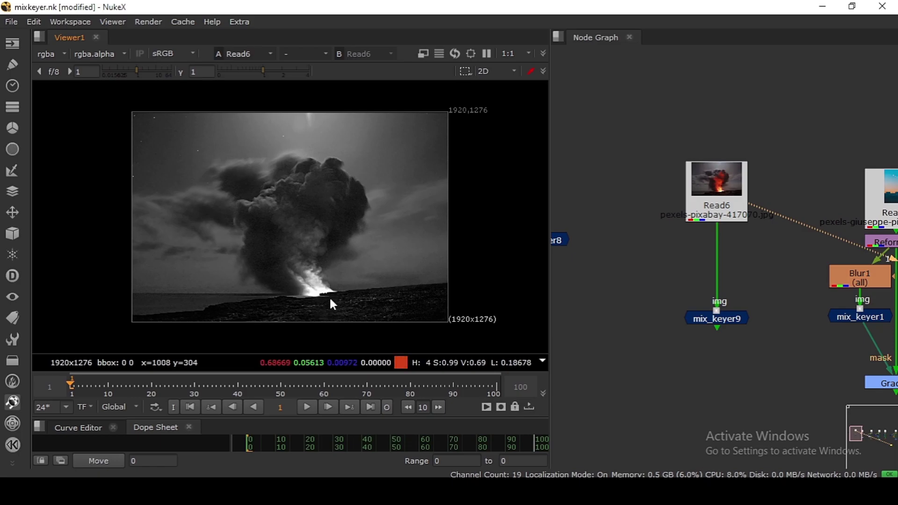
{"action": "left_click_drag", "start_coordinate": [145, 116], "coordinate": [439, 288], "text": "ctrl+shift"}
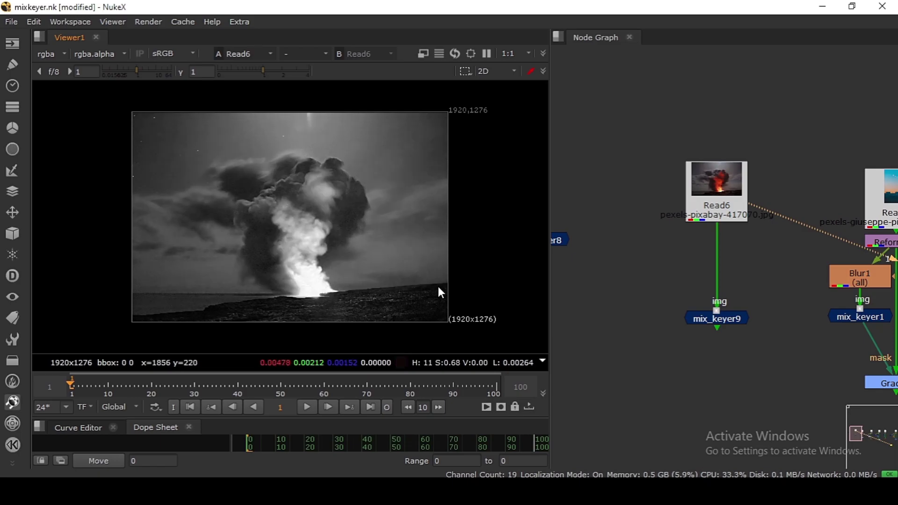
- Alternate between the volcano image's red and green channels to compare fire and smoke contrast, then check the blue channel
{"action": "key", "text": "g"}
{"action": "key", "text": "r"}
{"action": "key", "text": "g"}
{"action": "key", "text": "r"}
{"action": "key", "text": "g"}
{"action": "key", "text": "r"}
{"action": "key", "text": "g"}
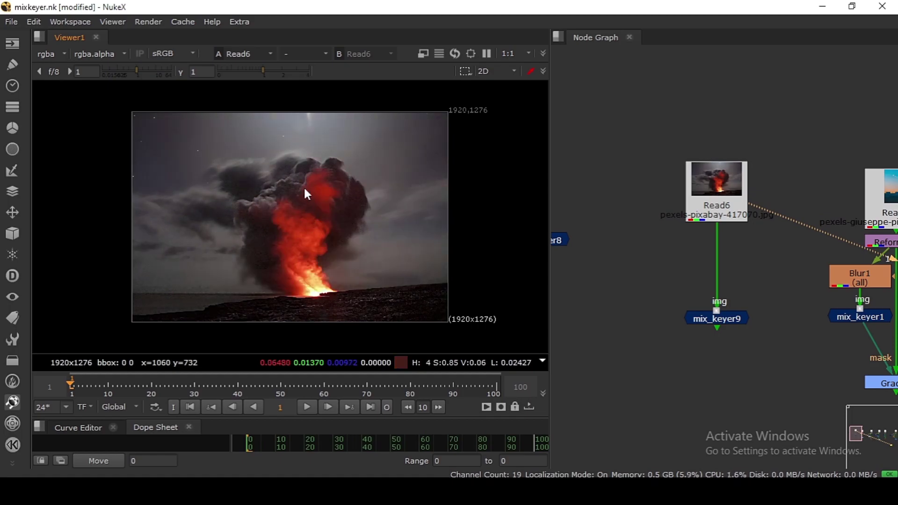
{"action": "key", "text": "b"}
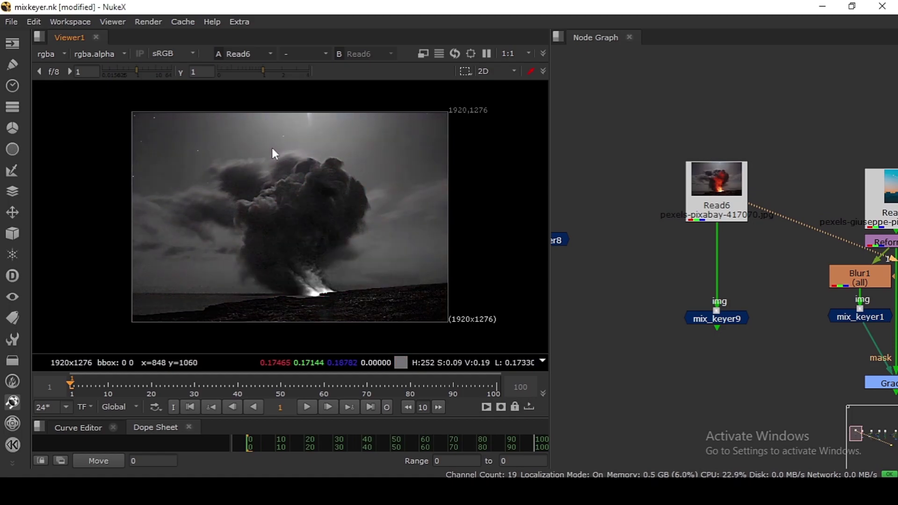
- View the mix_keyer9 matte in the viewer and open the node's properties
{"action": "left_click_drag", "start_coordinate": [712, 320], "coordinate": [715, 316]}
{"action": "key", "text": "1"}
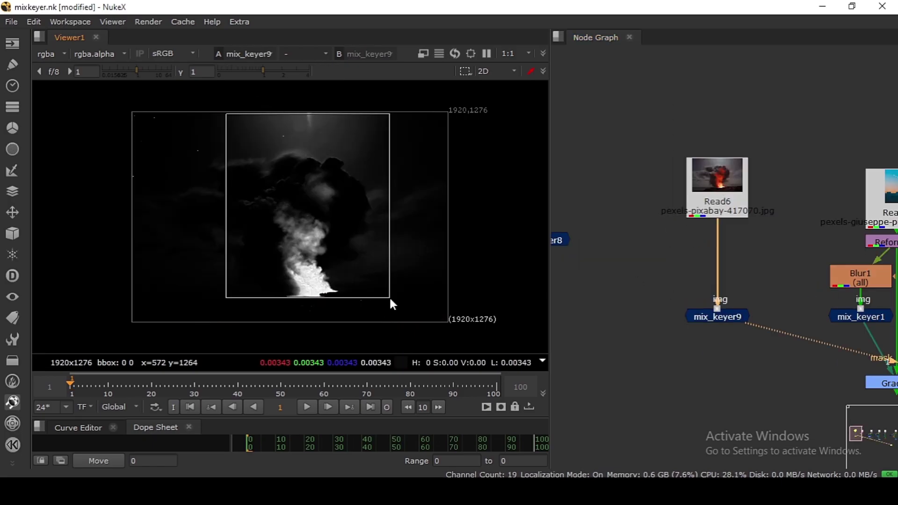
{"action": "double_click", "coordinate": [731, 319]}
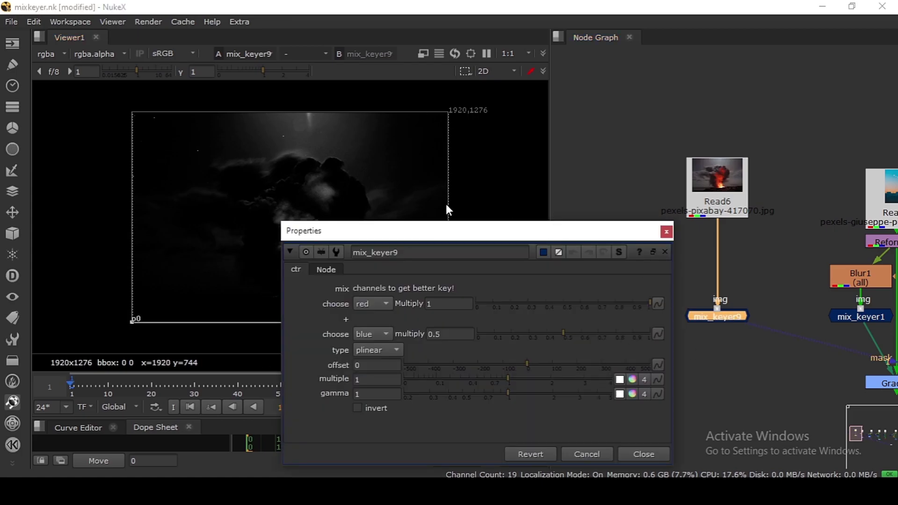
- Move the Properties window clear of the matte and review mix_keyer9's two channel choices
{"action": "left_click_drag", "start_coordinate": [447, 231], "coordinate": [633, 69]}
{"action": "left_click", "coordinate": [566, 145]}
{"action": "left_click", "coordinate": [570, 145]}
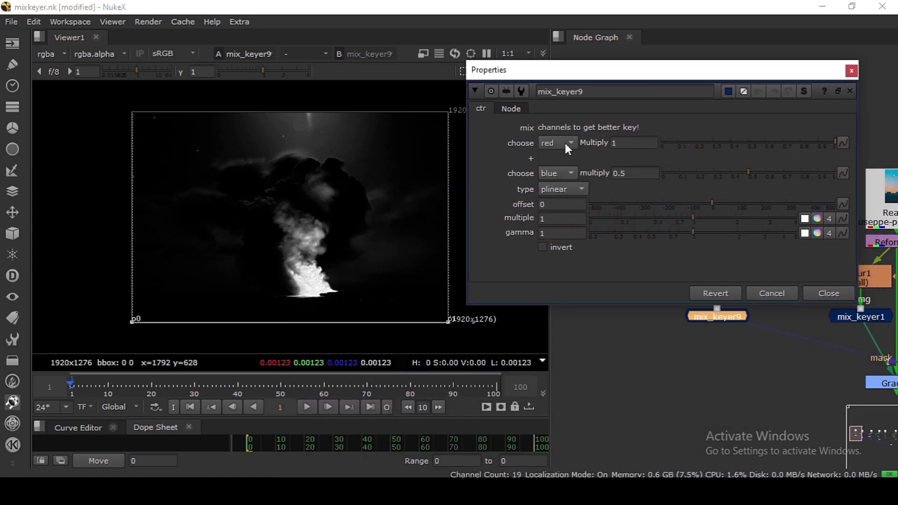
{"action": "left_click", "coordinate": [564, 141]}
{"action": "left_click", "coordinate": [574, 145]}
{"action": "left_click", "coordinate": [569, 173]}
{"action": "left_click", "coordinate": [572, 174]}
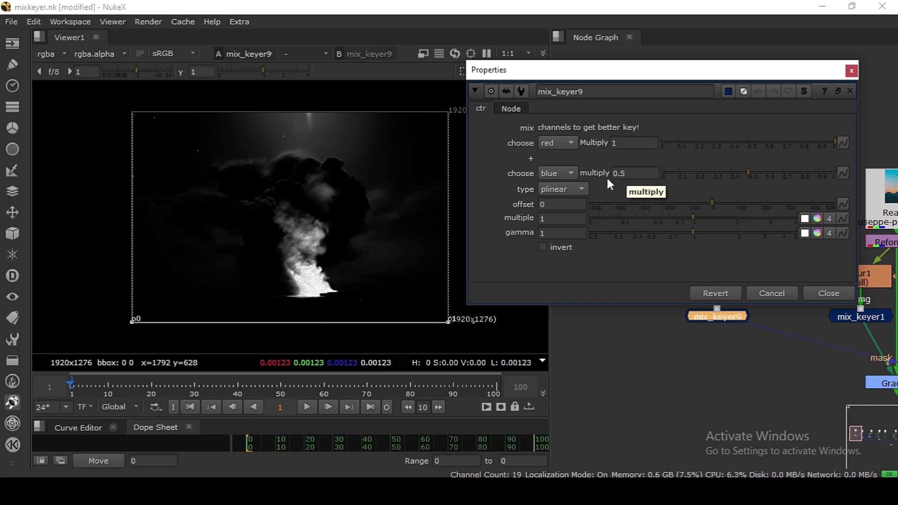
- Drop the red channel's multiply to 0 to examine the blue contribution alone, and restore it to 1
{"action": "left_click_drag", "start_coordinate": [681, 153], "coordinate": [533, 159]}
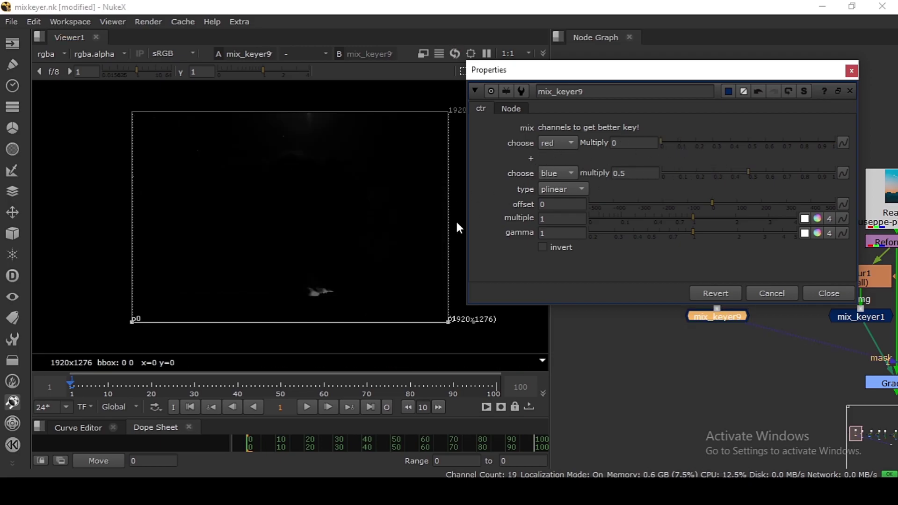
{"action": "scroll", "coordinate": [314, 298], "scroll_direction": "up", "scroll_amount": 2}
{"action": "left_click_drag", "start_coordinate": [266, 251], "coordinate": [368, 302]}
{"action": "key", "text": "f"}
{"action": "double_click", "coordinate": [625, 143]}
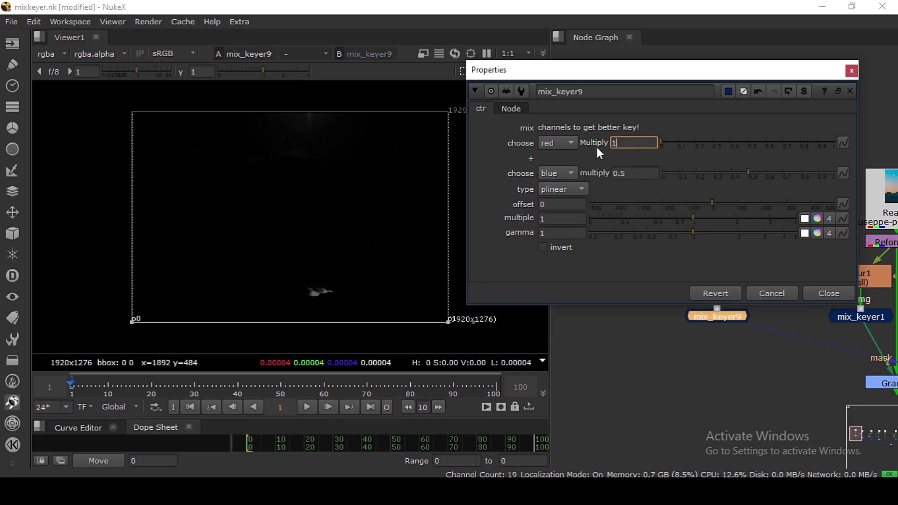
{"action": "type", "text": "1"}
{"action": "key", "text": "Return"}
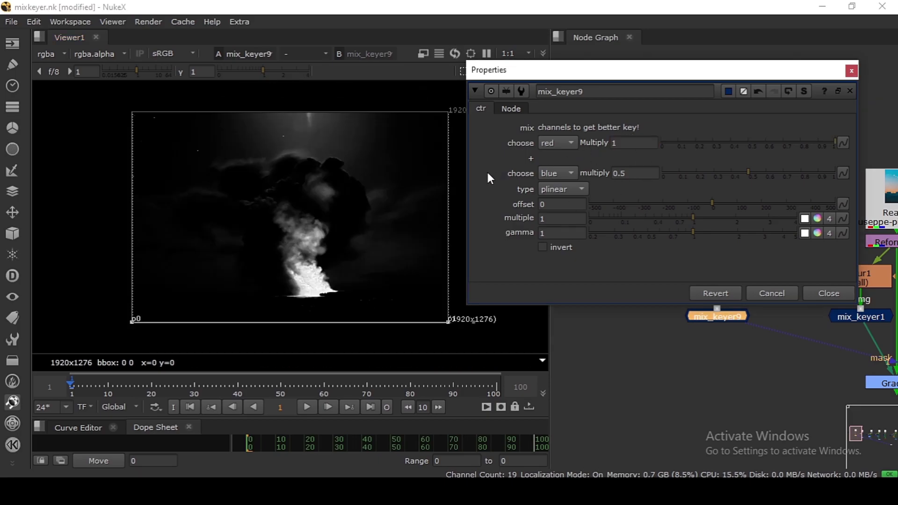
- Try the linear type on mix_keyer9 and return it to plinear
{"action": "left_click", "coordinate": [561, 190]}
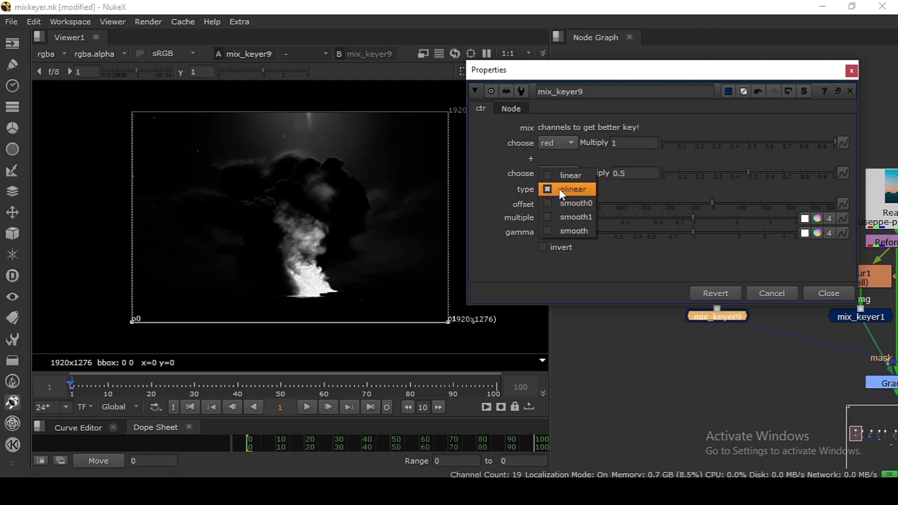
{"action": "left_click", "coordinate": [570, 177]}
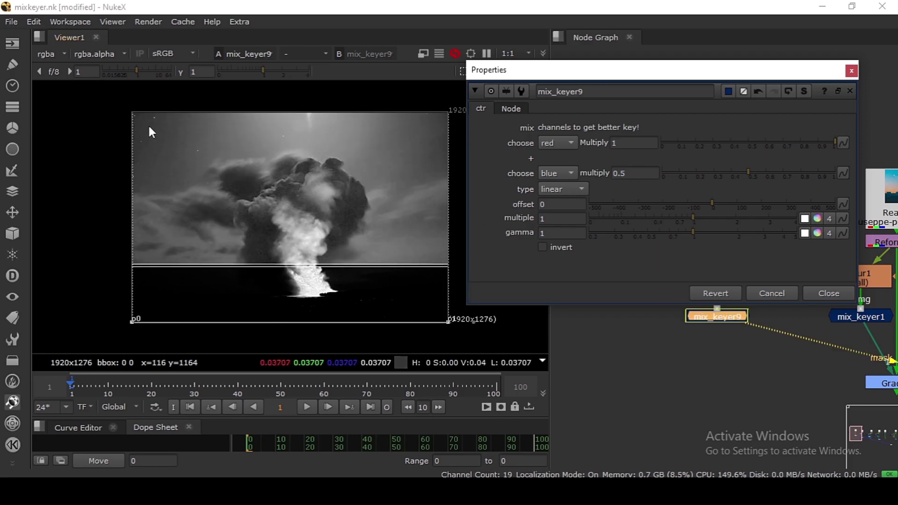
{"action": "left_click", "coordinate": [572, 189]}
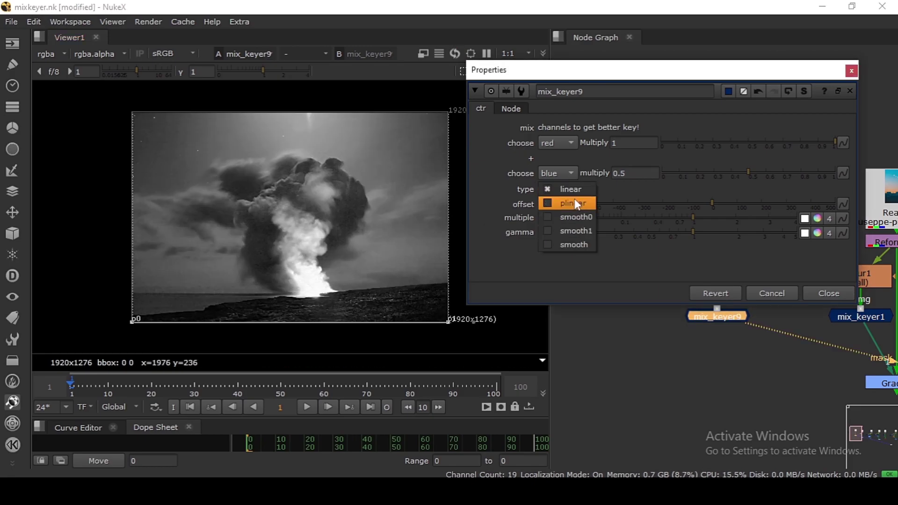
{"action": "left_click", "coordinate": [574, 203]}
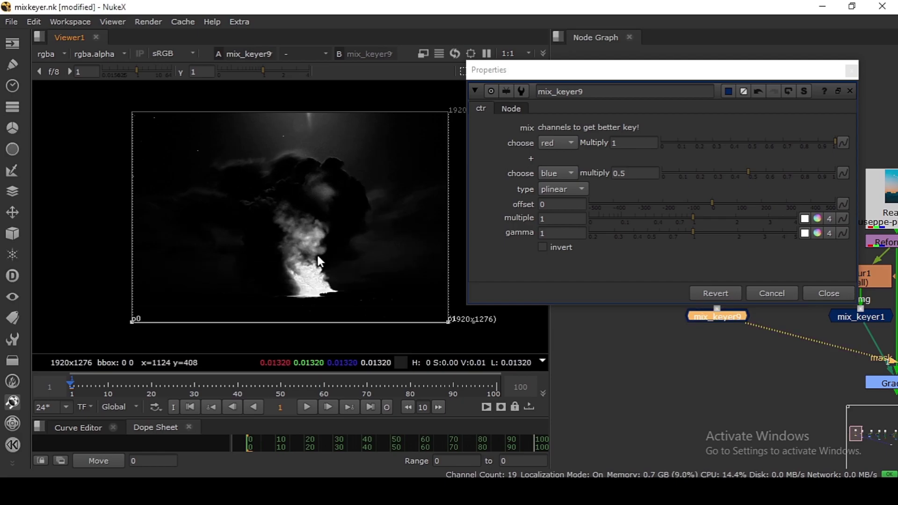
- Compare the smooth0, smooth1 and smooth types on the volcano matte, ending back on plinear
{"action": "left_click", "coordinate": [569, 189]}
{"action": "left_click", "coordinate": [574, 203]}
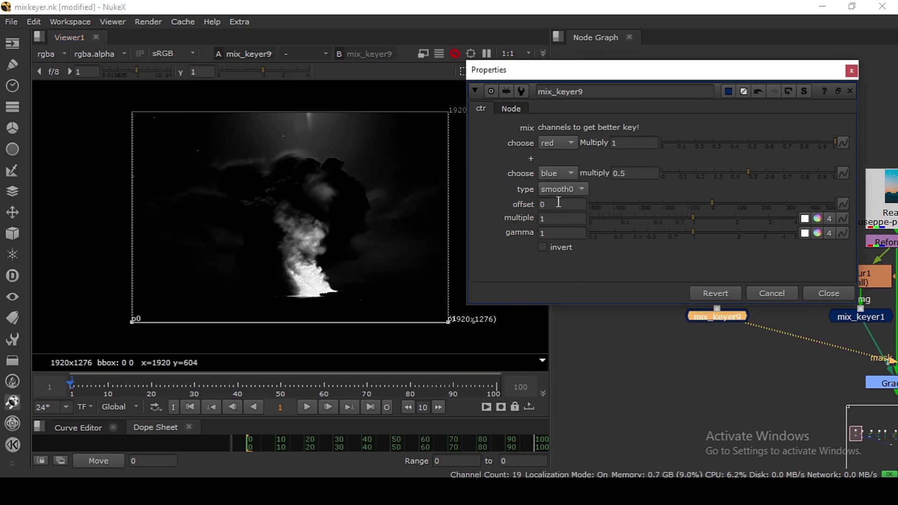
{"action": "left_click", "coordinate": [565, 187]}
{"action": "left_click", "coordinate": [565, 203]}
{"action": "left_click", "coordinate": [565, 187]}
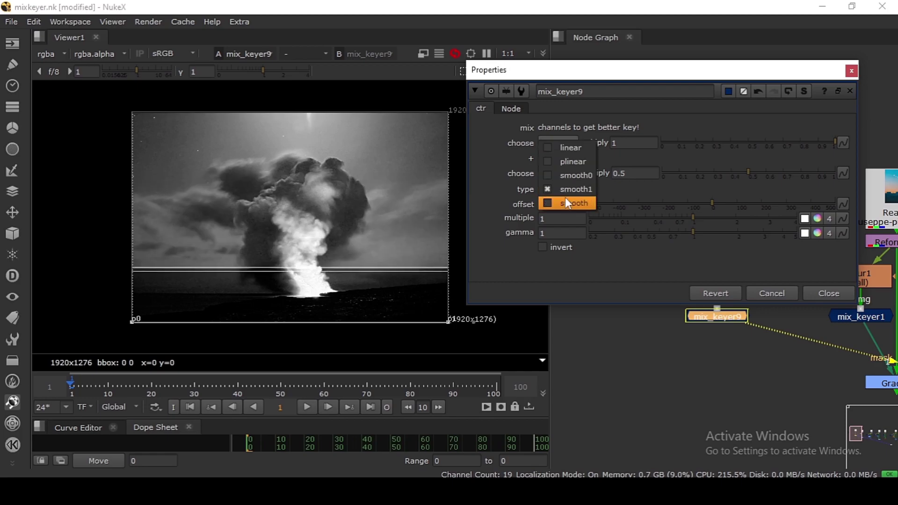
{"action": "left_click", "coordinate": [567, 203]}
{"action": "left_click", "coordinate": [561, 187]}
{"action": "left_click", "coordinate": [564, 146]}
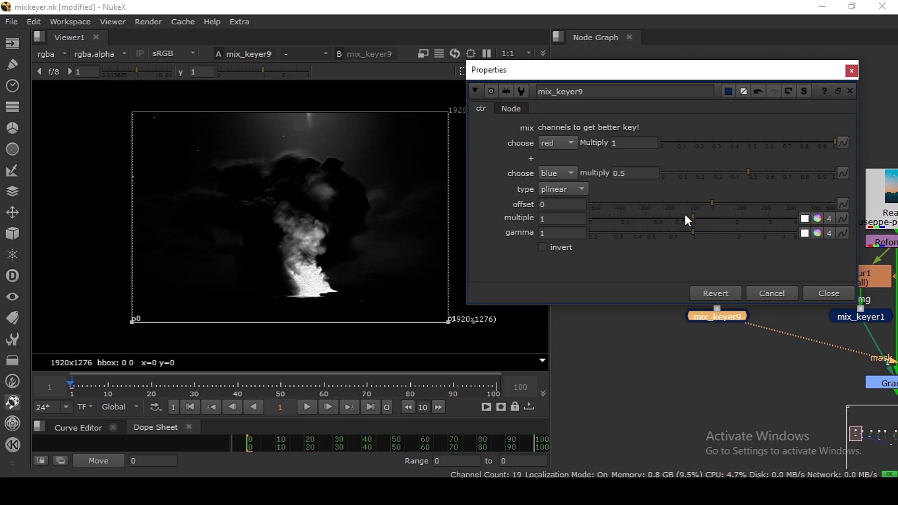
- Invert the volcano matte to check the result and turn the inversion off again
{"action": "left_click", "coordinate": [559, 204]}
{"action": "left_click", "coordinate": [546, 253]}
{"action": "left_click", "coordinate": [557, 246]}
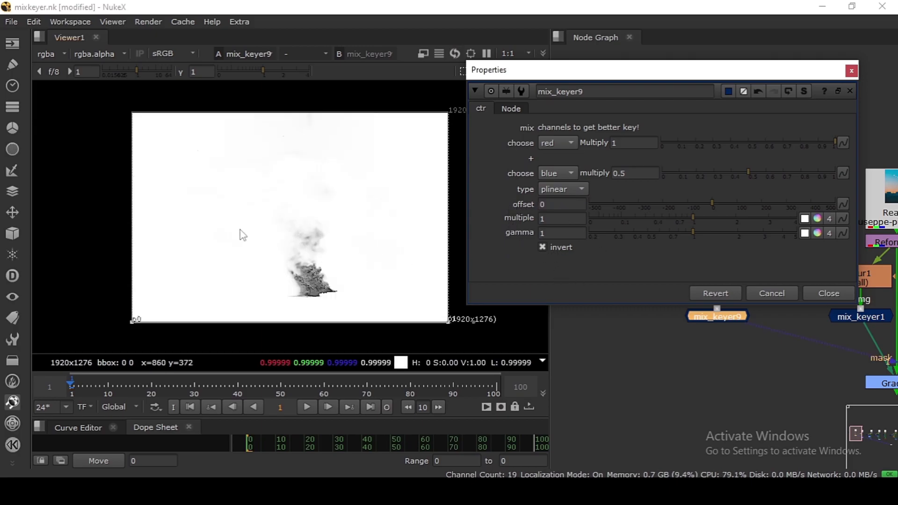
{"action": "left_click", "coordinate": [558, 246]}
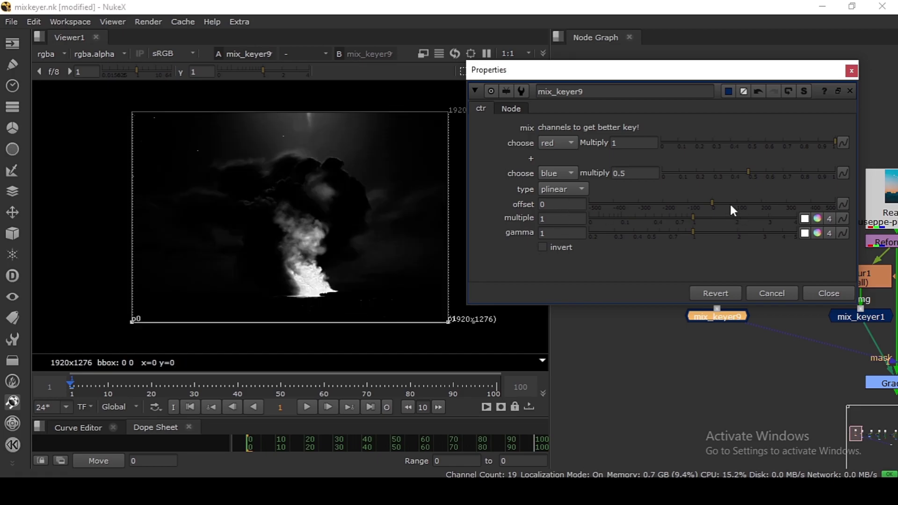
- Raise mix_keyer9's offset to 415 and increase it gradually to 1815 to see its effect on the matte
{"action": "left_click_drag", "start_coordinate": [712, 201], "coordinate": [814, 211]}
{"action": "left_click", "coordinate": [561, 203]}
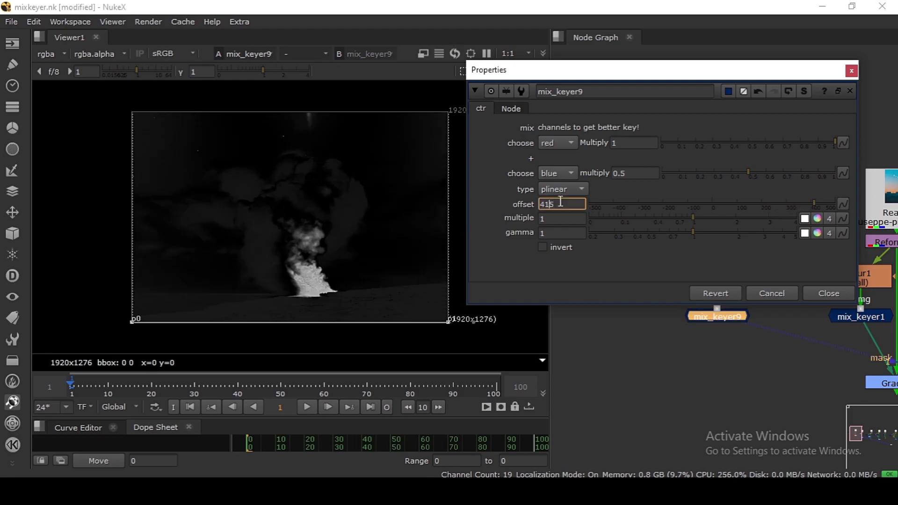
{"action": "key", "text": "Left"}
{"action": "key", "text": "Left"}
{"action": "key", "text": "Left"}
{"action": "key", "text": "Up"}
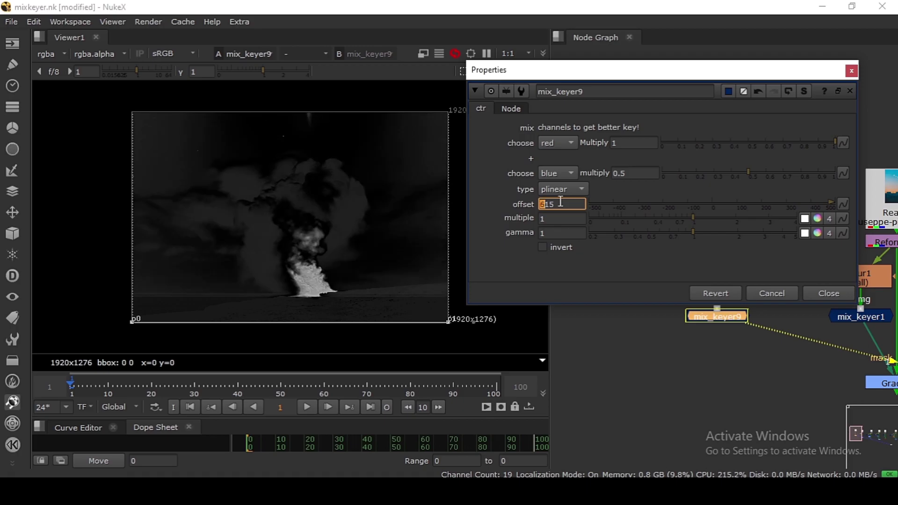
{"action": "key", "text": "Up"}
{"action": "key", "text": "Up"}
{"action": "key", "text": "Up"}
{"action": "key", "text": "Up"}
{"action": "key", "text": "Up"}
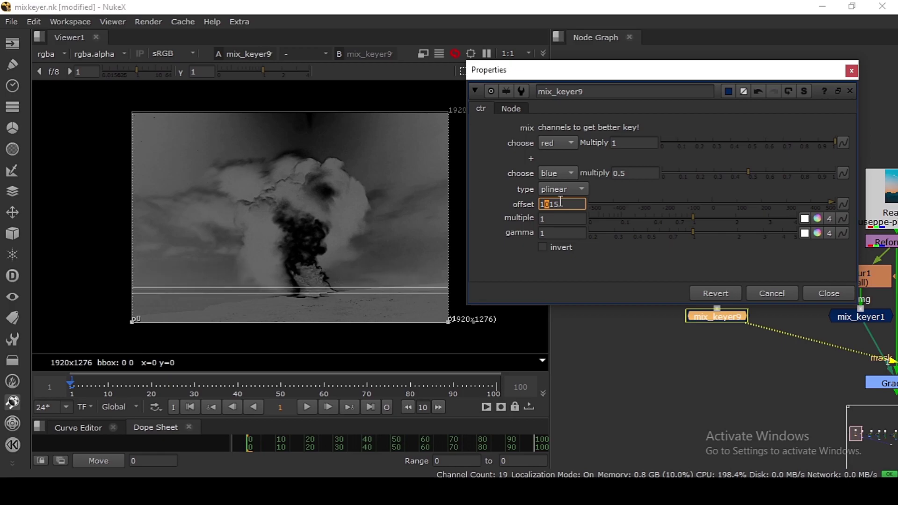
{"action": "key", "text": "Up"}
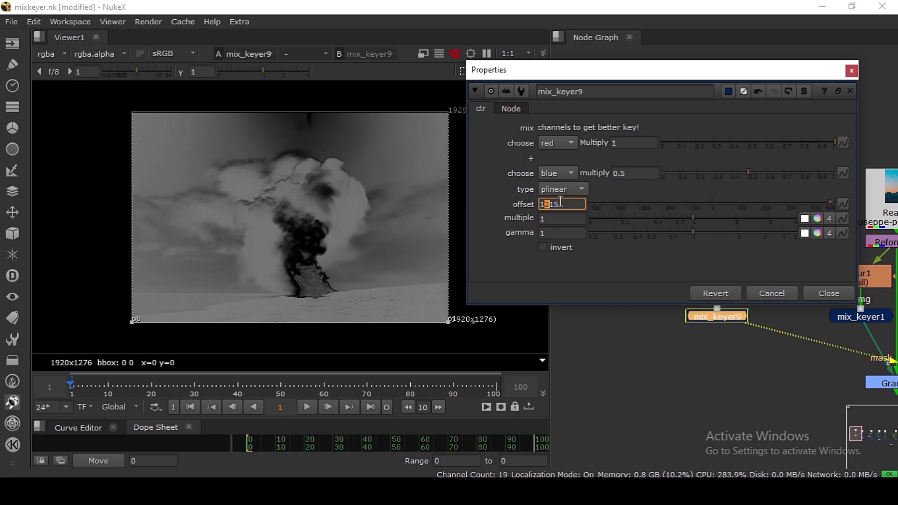
{"action": "key", "text": "Up"}
{"action": "key", "text": "Up"}
{"action": "key", "text": "Up"}
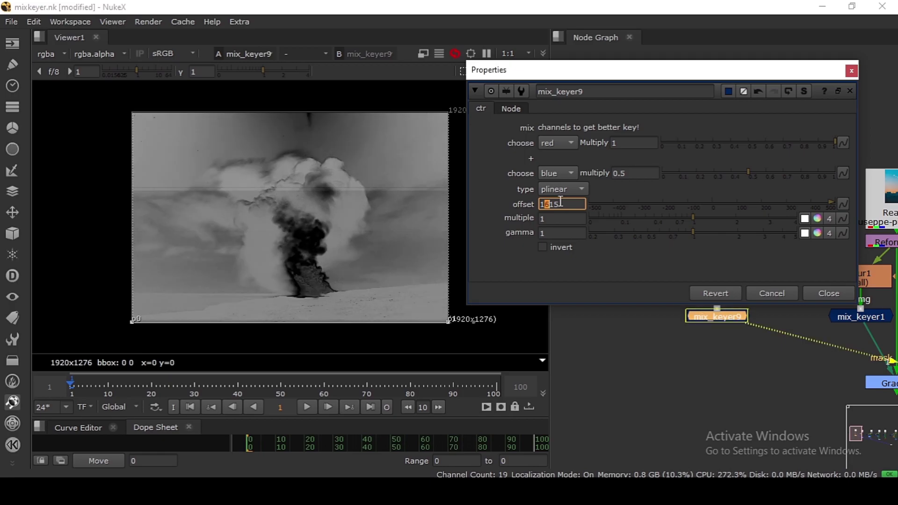
{"action": "key", "text": "Up"}
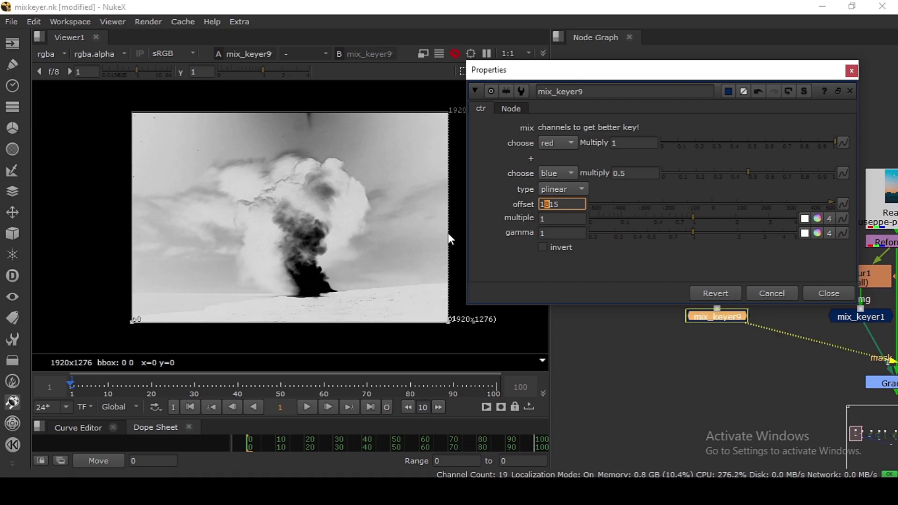
- Push mix_keyer9's offset further to 2125 and reset it to 0
{"action": "left_click", "coordinate": [569, 206]}
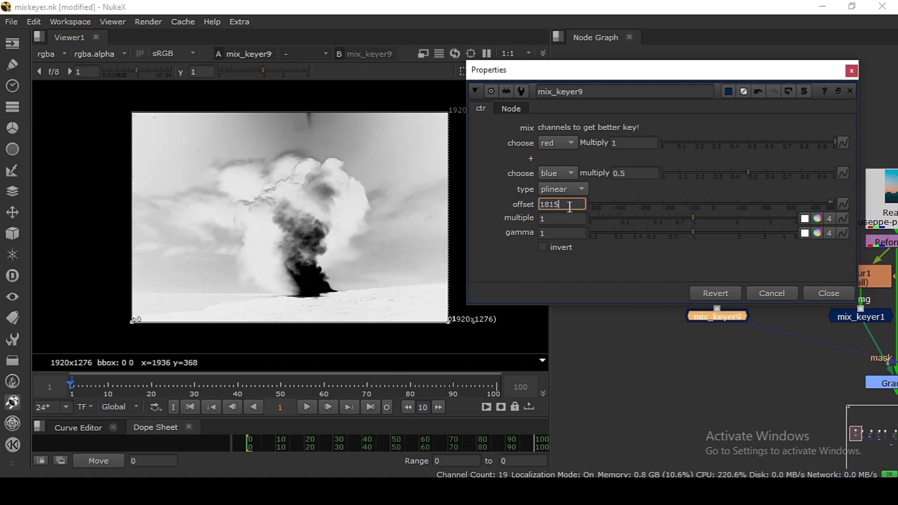
{"action": "key", "text": "Up"}
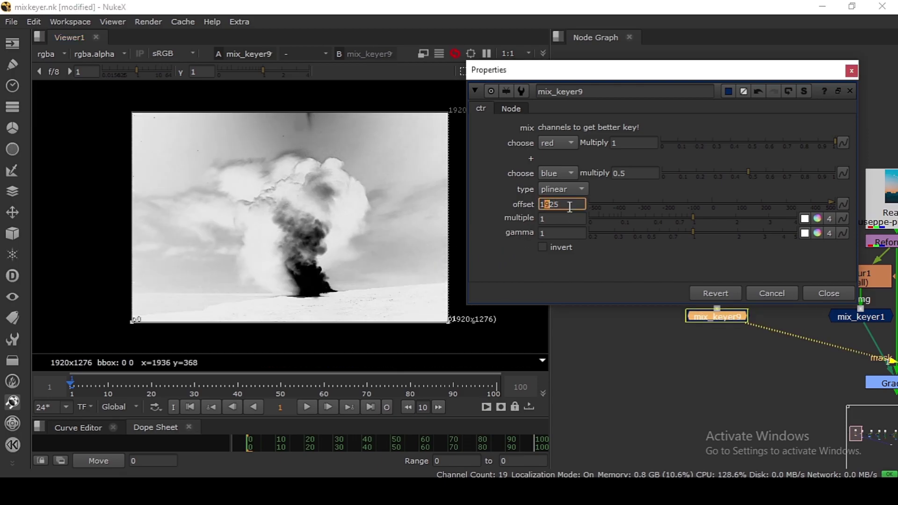
{"action": "key", "text": "Up"}
{"action": "key", "text": "Up"}
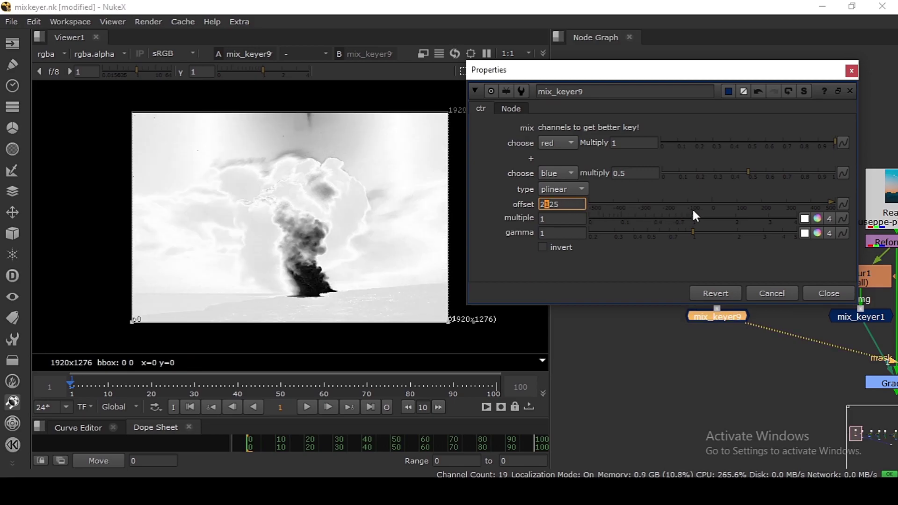
{"action": "left_click", "coordinate": [702, 204], "text": "ctrl"}
{"action": "mouse_move", "coordinate": [702, 204]}
{"action": "left_mouse_down"}
{"action": "mouse_move", "coordinate": [665, 204]}
{"action": "mouse_move", "coordinate": [741, 204]}
{"action": "mouse_move", "coordinate": [686, 204]}
{"action": "left_mouse_up"}
{"action": "left_click", "coordinate": [686, 204], "text": "ctrl"}
- Try a multiple of 2 on the volcano matte and go to the gamma value
{"action": "left_click", "coordinate": [559, 218]}
{"action": "key", "text": "Up"}
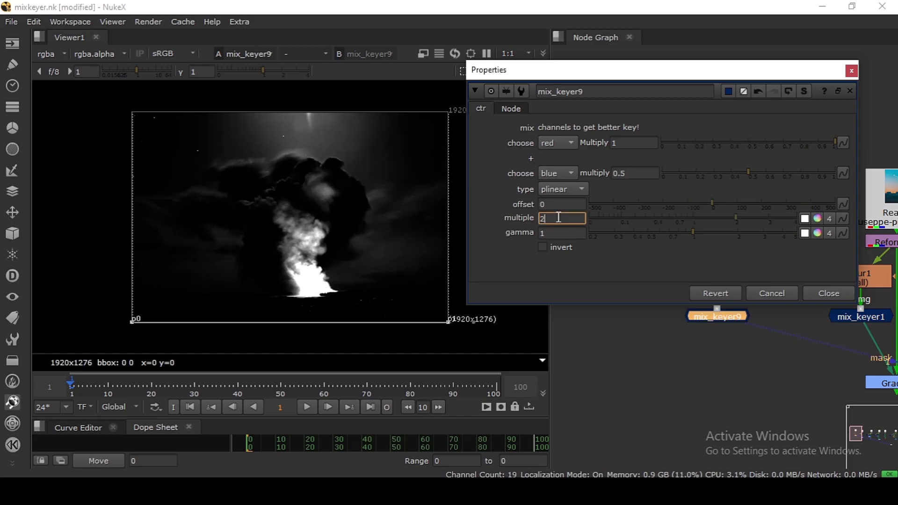
{"action": "left_click", "coordinate": [557, 233]}
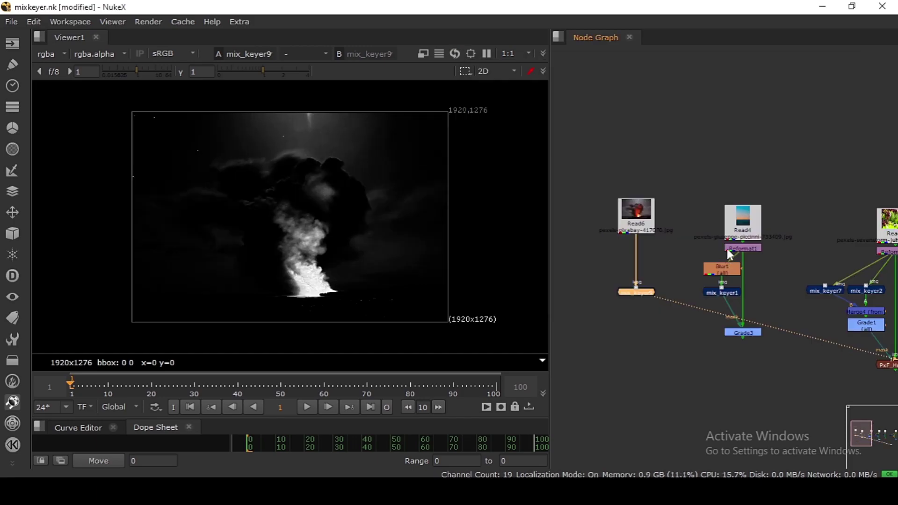
- Show the Read4 sunset image in the viewer and examine its sky and mountain areas
{"action": "left_click_drag", "start_coordinate": [741, 234], "coordinate": [743, 215]}
{"action": "key", "text": "1"}
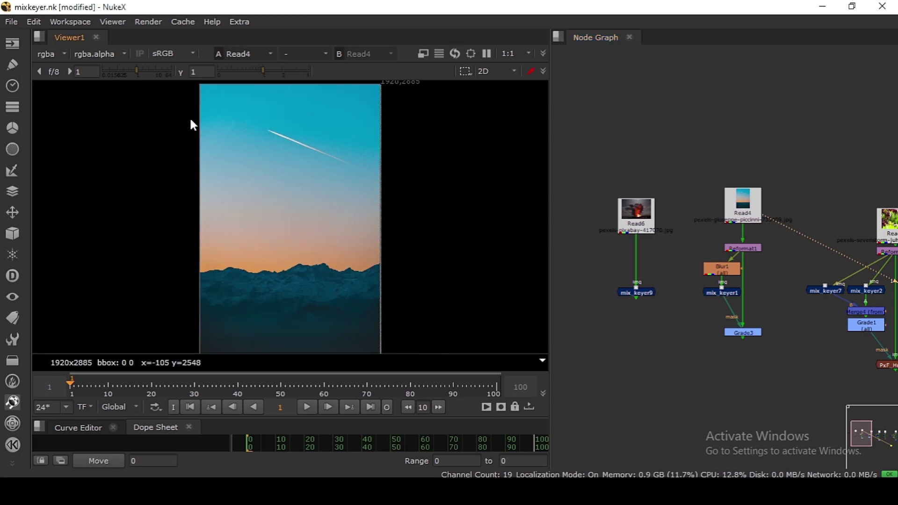
{"action": "left_click_drag", "start_coordinate": [174, 83], "coordinate": [394, 156]}
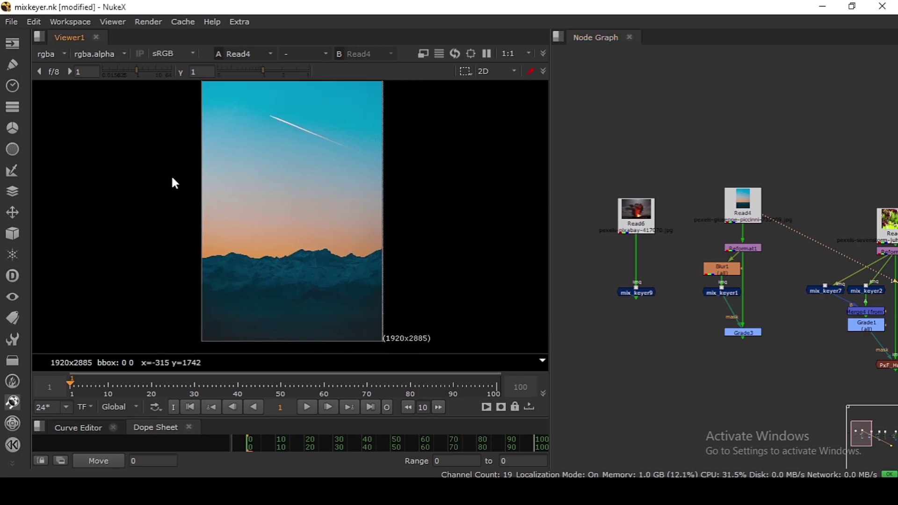
{"action": "left_click_drag", "start_coordinate": [142, 162], "coordinate": [427, 268]}
{"action": "left_click_drag", "start_coordinate": [168, 236], "coordinate": [464, 334]}
{"action": "left_click_drag", "start_coordinate": [278, 125], "coordinate": [305, 291]}
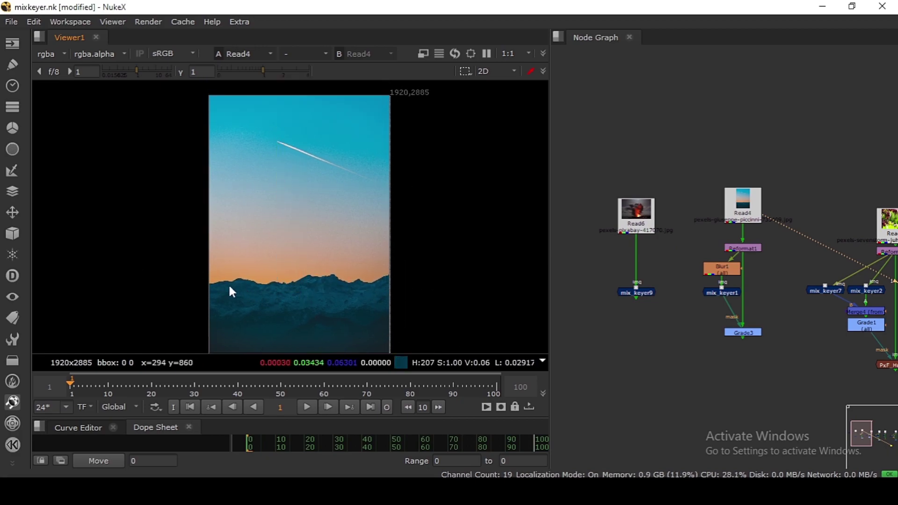
{"action": "left_click_drag", "start_coordinate": [190, 87], "coordinate": [182, 367]}
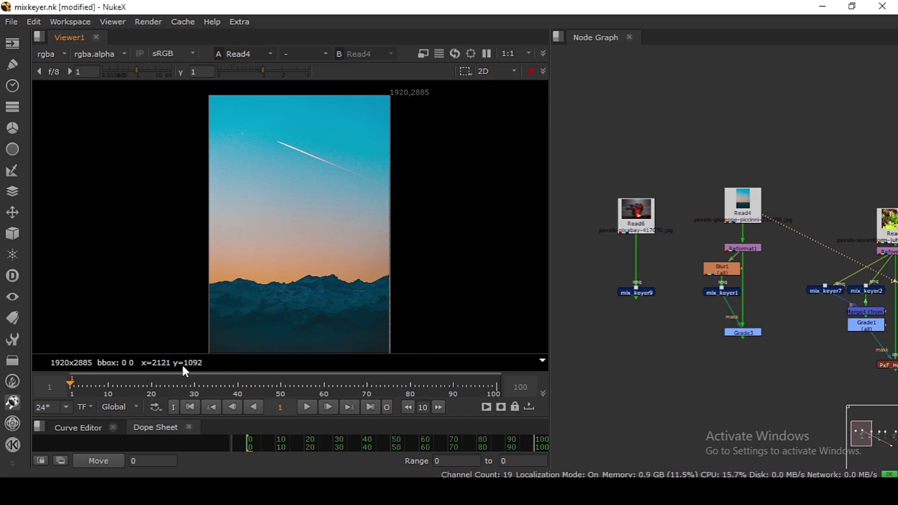
- Display Blur1's output in the viewer and move the node up closer to Reformat1
{"action": "scroll", "coordinate": [743, 238], "scroll_direction": "up", "scroll_amount": 2}
{"action": "left_click", "coordinate": [743, 251]}
{"action": "middle_click_drag", "start_coordinate": [737, 262], "coordinate": [737, 242]}
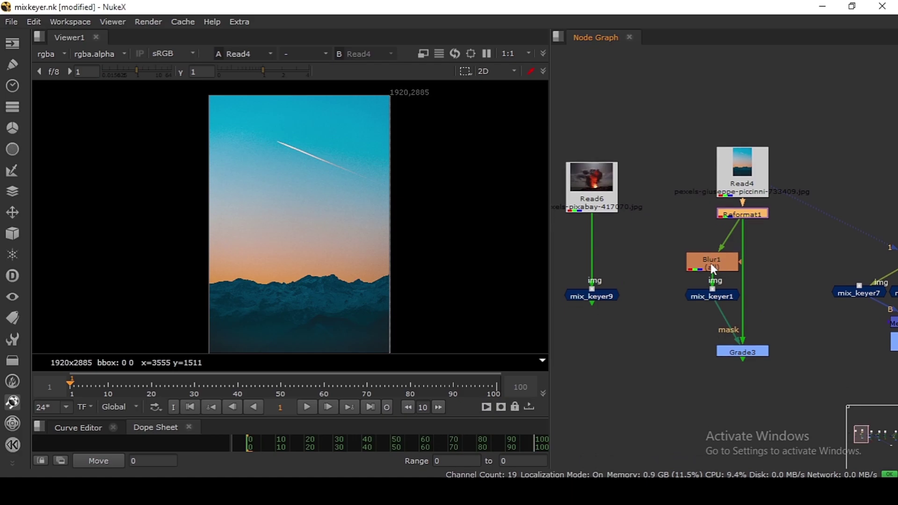
{"action": "left_click", "coordinate": [711, 262]}
{"action": "key", "text": "1"}
{"action": "left_click", "coordinate": [711, 252]}
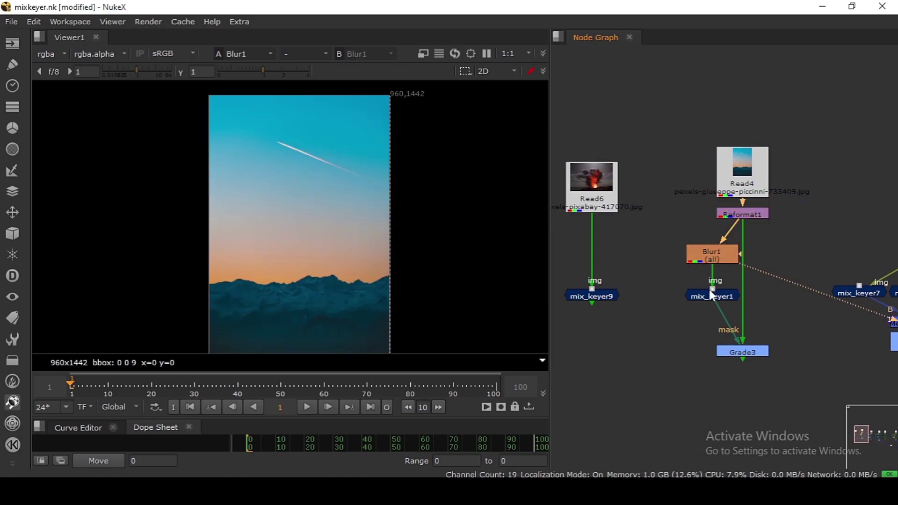
- Move mix_keyer1 up directly beneath Blur1 and check Blur1's properties
{"action": "left_click_drag", "start_coordinate": [710, 290], "coordinate": [713, 276]}
{"action": "double_click", "coordinate": [712, 254]}
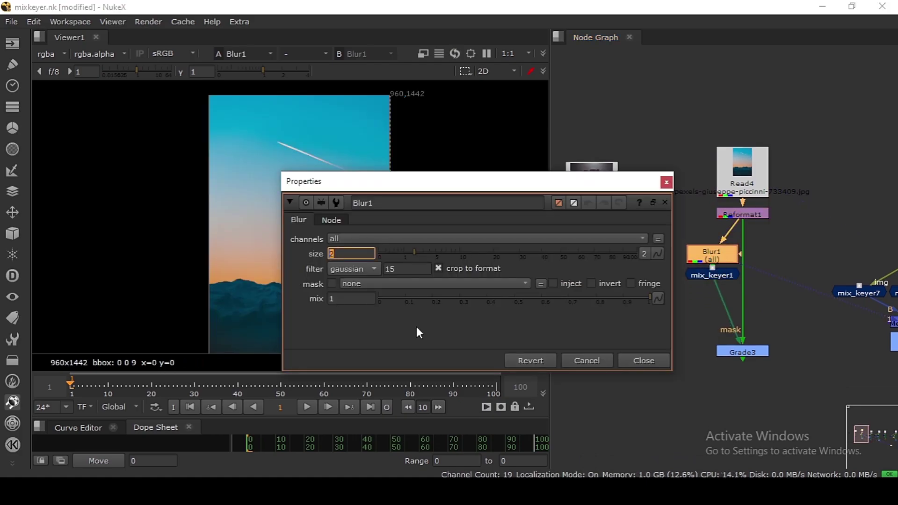
{"action": "left_click", "coordinate": [643, 360]}
- View the mix_keyer1 matte of the sunset image and examine the separation between sky and mountains
{"action": "left_click", "coordinate": [704, 275]}
{"action": "key", "text": "1"}
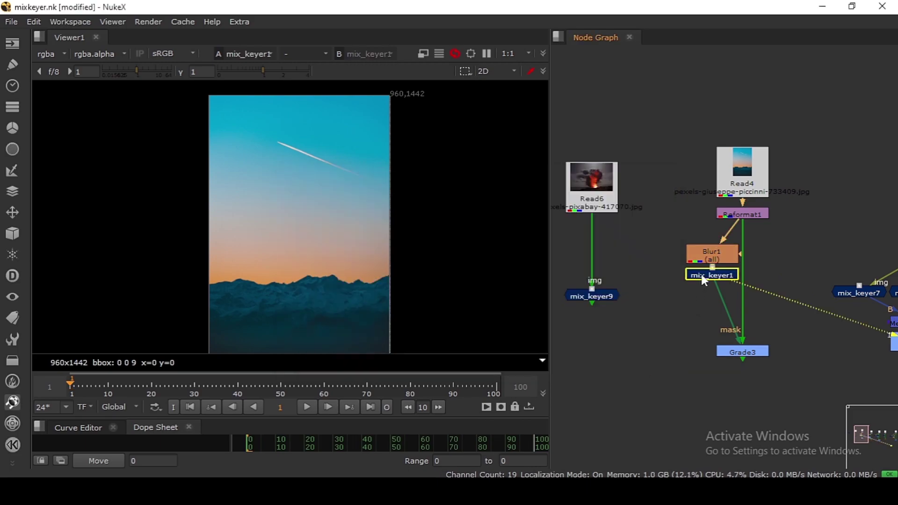
{"action": "middle_click_drag", "start_coordinate": [688, 312], "coordinate": [706, 284]}
{"action": "scroll", "coordinate": [258, 249], "scroll_direction": "down", "scroll_amount": 3}
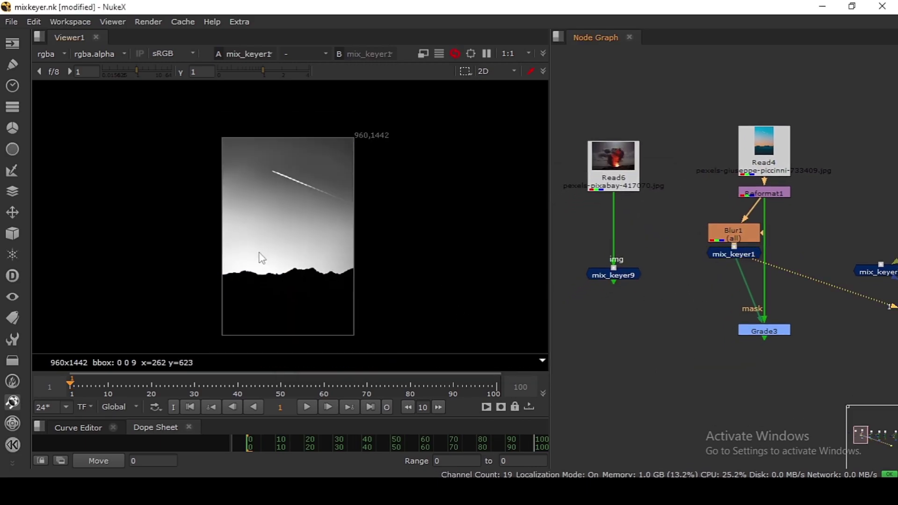
{"action": "middle_click_drag", "start_coordinate": [258, 251], "coordinate": [261, 242]}
{"action": "left_click_drag", "start_coordinate": [187, 237], "coordinate": [413, 336]}
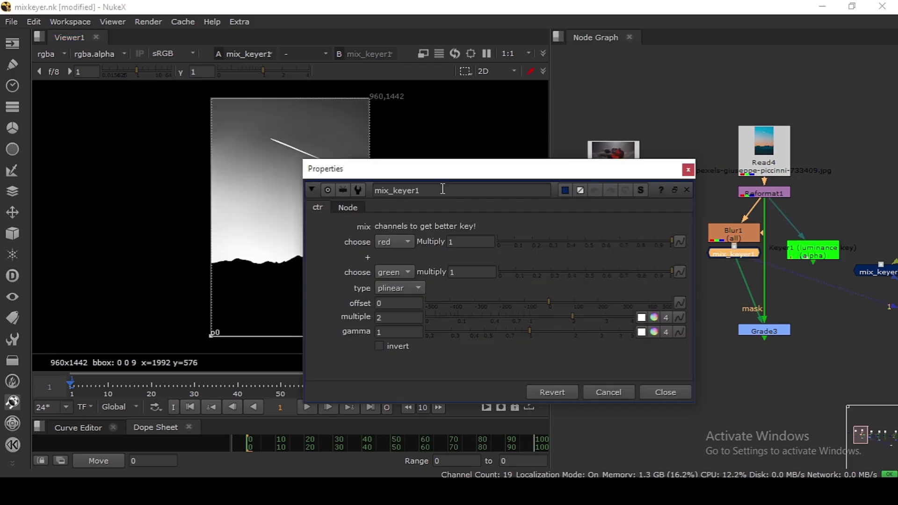
- Set mix_keyer1's second channel to blue and examine the sky area of the resulting matte
{"action": "left_click_drag", "start_coordinate": [430, 170], "coordinate": [574, 77]}
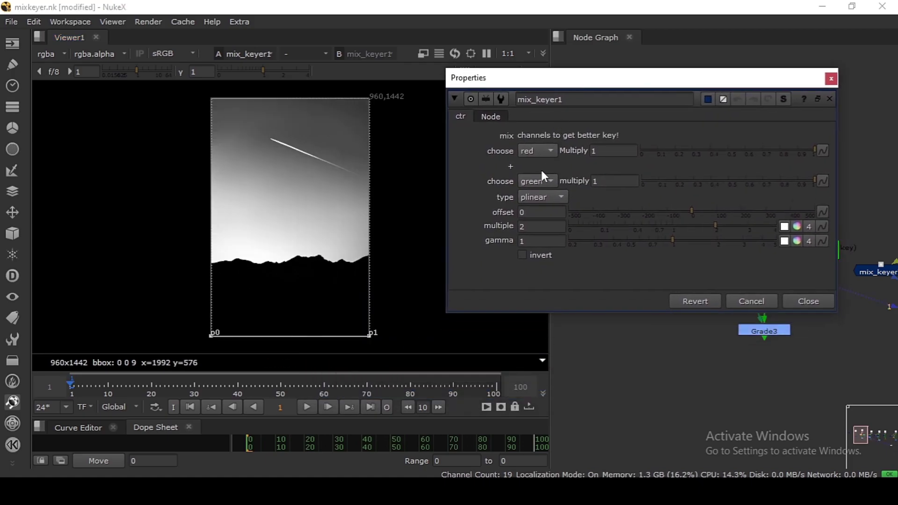
{"action": "left_click", "coordinate": [240, 104]}
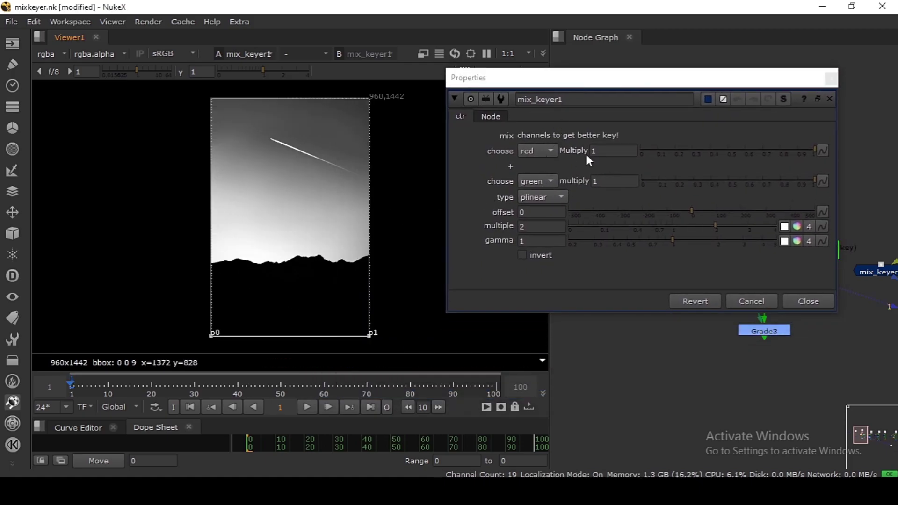
{"action": "left_click", "coordinate": [549, 180]}
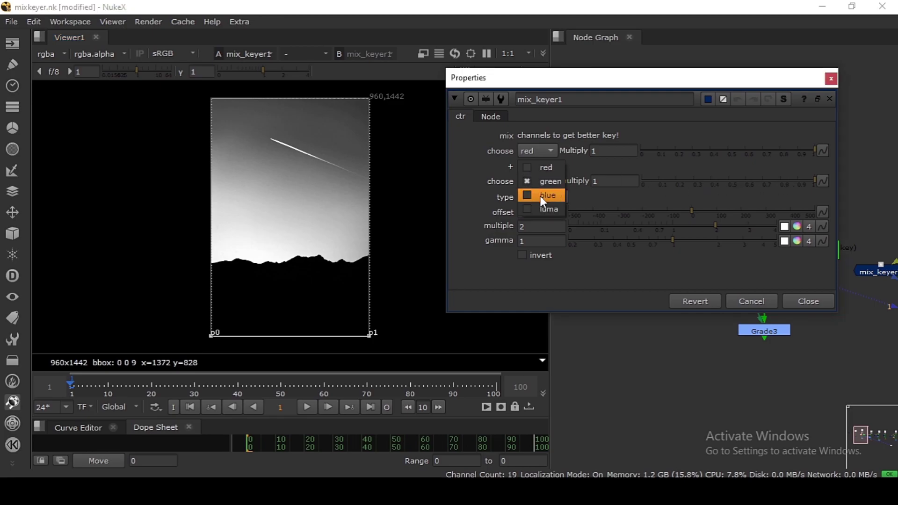
{"action": "left_click", "coordinate": [542, 197]}
{"action": "left_click_drag", "start_coordinate": [253, 113], "coordinate": [374, 183]}
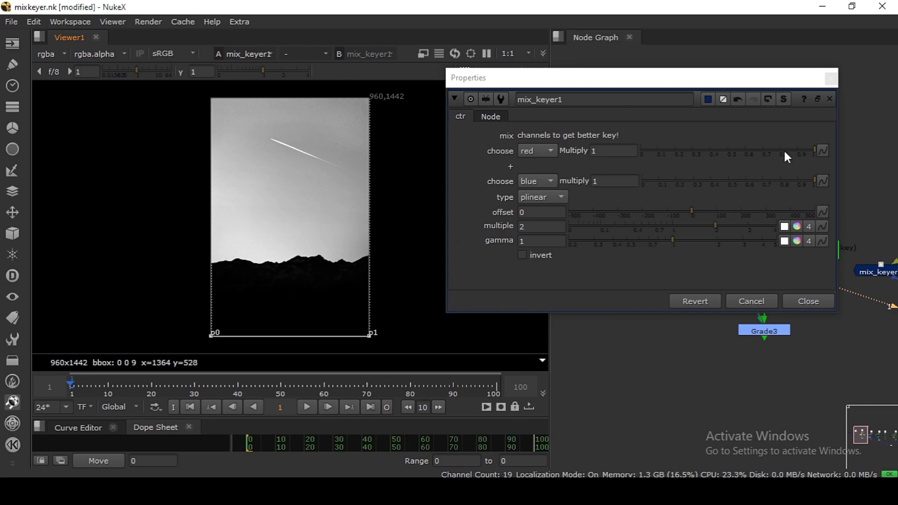
- Try mix_keyer1's red multiply at 0, check the mountain edge in the matte, and restore the multiply to 1
{"action": "left_click_drag", "start_coordinate": [786, 154], "coordinate": [556, 173]}
{"action": "left_click_drag", "start_coordinate": [196, 236], "coordinate": [403, 273]}
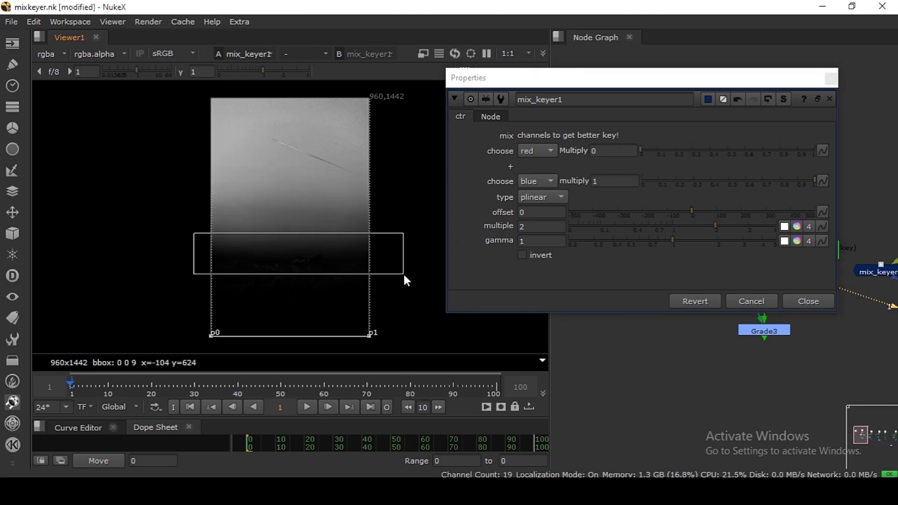
{"action": "double_click", "coordinate": [617, 153]}
{"action": "type", "text": "1"}
{"action": "key", "text": "Return"}
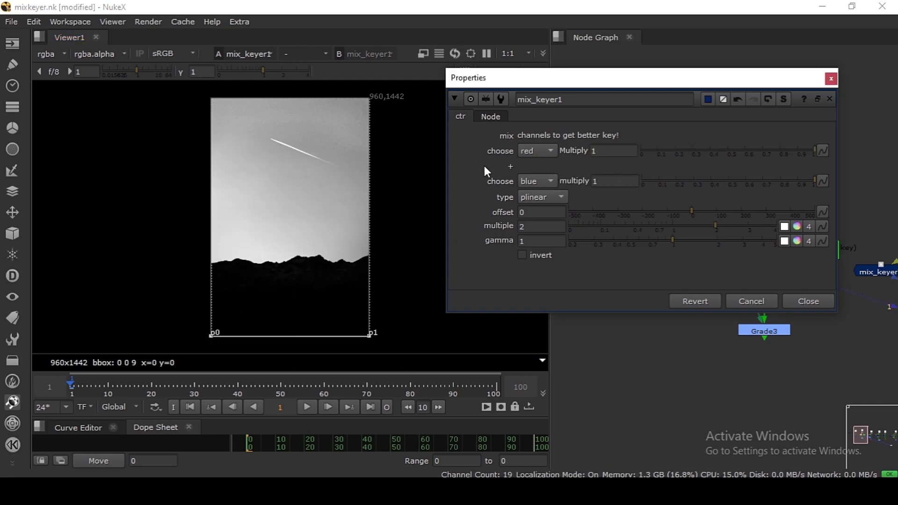
- Try out different blue multiply and gamma values on mix_keyer1
{"action": "left_click_drag", "start_coordinate": [750, 184], "coordinate": [816, 189]}
{"action": "left_click_drag", "start_coordinate": [650, 242], "coordinate": [608, 244]}
{"action": "double_click", "coordinate": [542, 240]}
{"action": "key", "text": "BackSpace"}
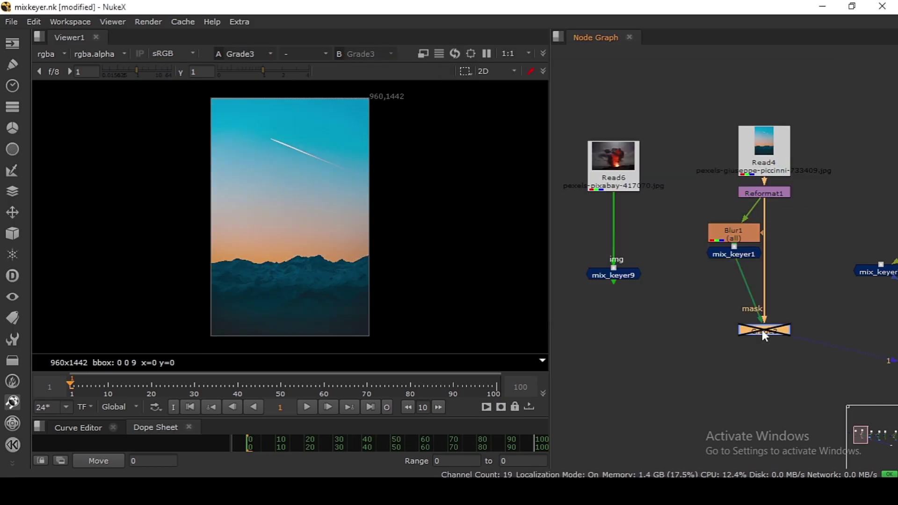
- Toggle Grade3 off and on repeatedly to compare the sunset image with and without the masked grade
{"action": "key", "text": "d"}
{"action": "key", "text": "d"}
{"action": "key", "text": "d"}
{"action": "key", "text": "d"}
{"action": "key", "text": "d"}
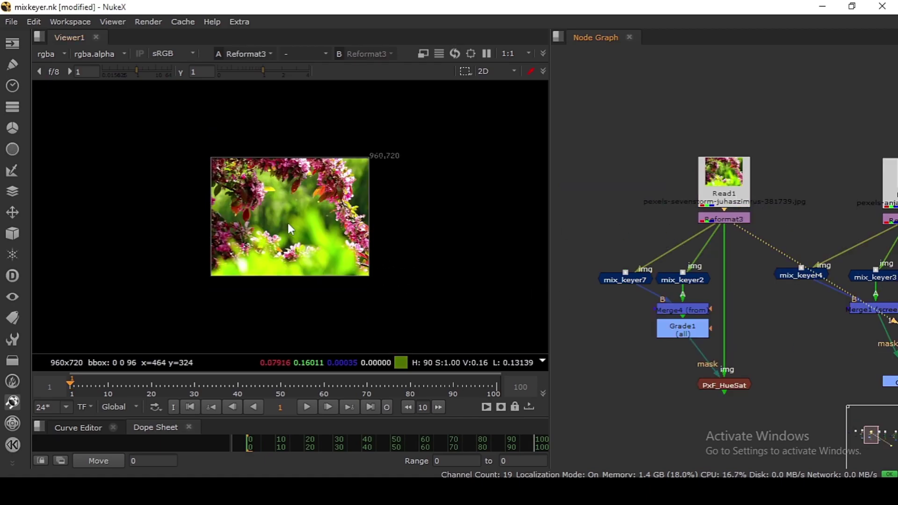
- Examine the pink blossoms against the green background in the Reformat3 flower image
{"action": "scroll", "coordinate": [288, 223], "scroll_direction": "up", "scroll_amount": 3}
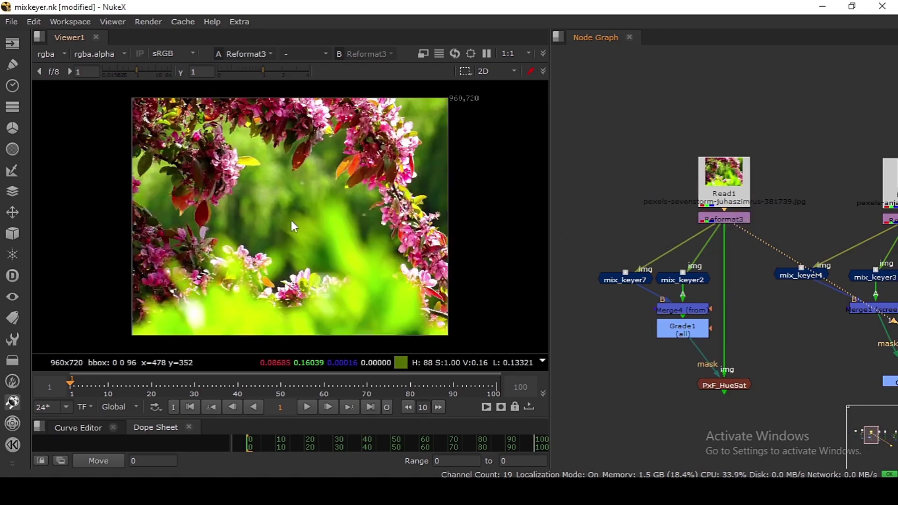
{"action": "left_click_drag", "start_coordinate": [98, 95], "coordinate": [456, 317]}
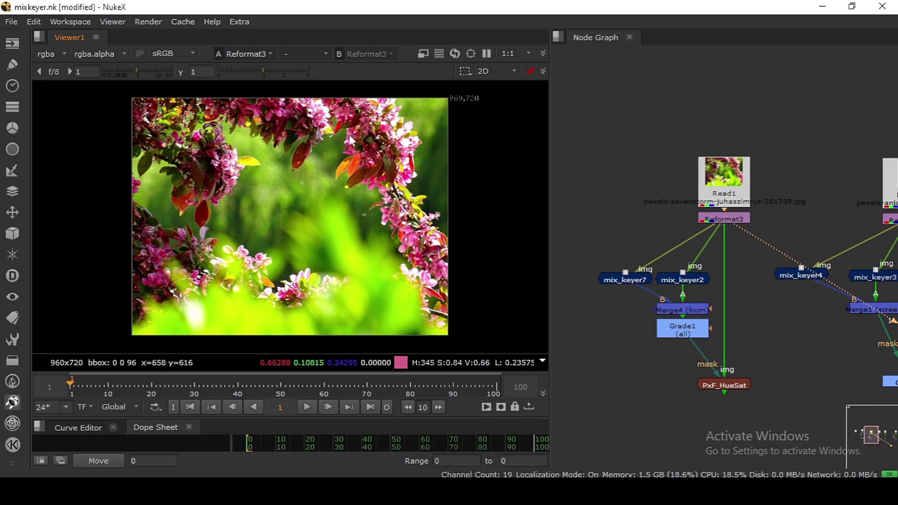
{"action": "left_click_drag", "start_coordinate": [254, 111], "coordinate": [402, 148]}
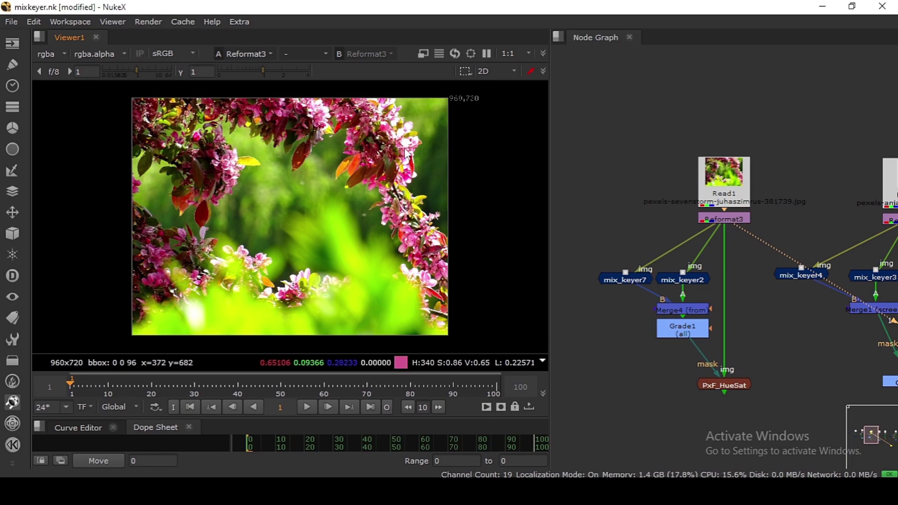
{"action": "middle_click_drag", "start_coordinate": [660, 274], "coordinate": [663, 271]}
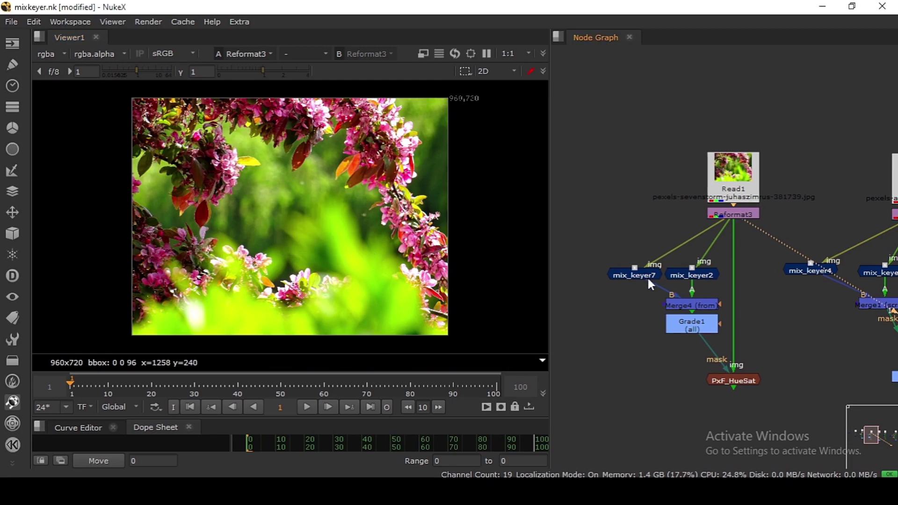
- Move mix_keyer7 slightly away from mix_keyer2, view mix_keyer2's matte and open its properties
{"action": "left_click_drag", "start_coordinate": [647, 280], "coordinate": [620, 275]}
{"action": "left_click", "coordinate": [688, 275]}
{"action": "scroll", "coordinate": [673, 271], "scroll_direction": "up", "scroll_amount": 4}
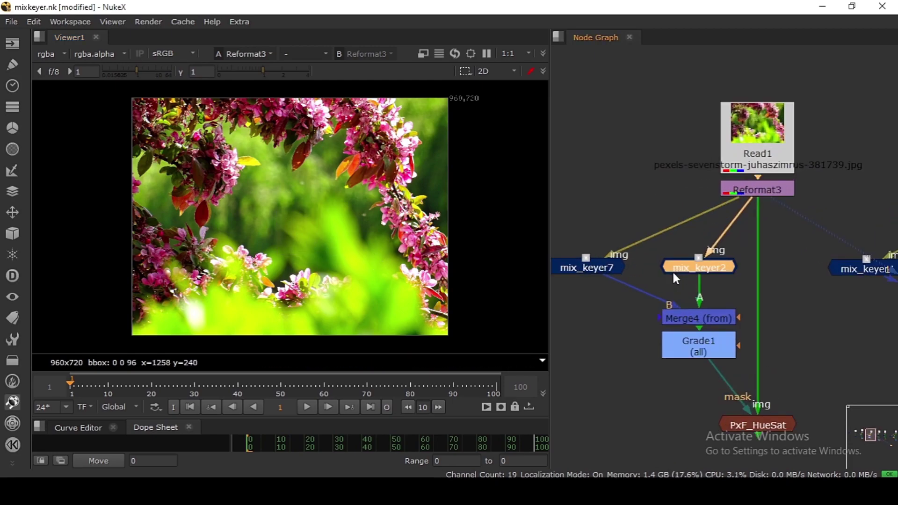
{"action": "key", "text": "1"}
{"action": "double_click", "coordinate": [716, 276]}
{"action": "left_click_drag", "start_coordinate": [437, 184], "coordinate": [560, 108]}
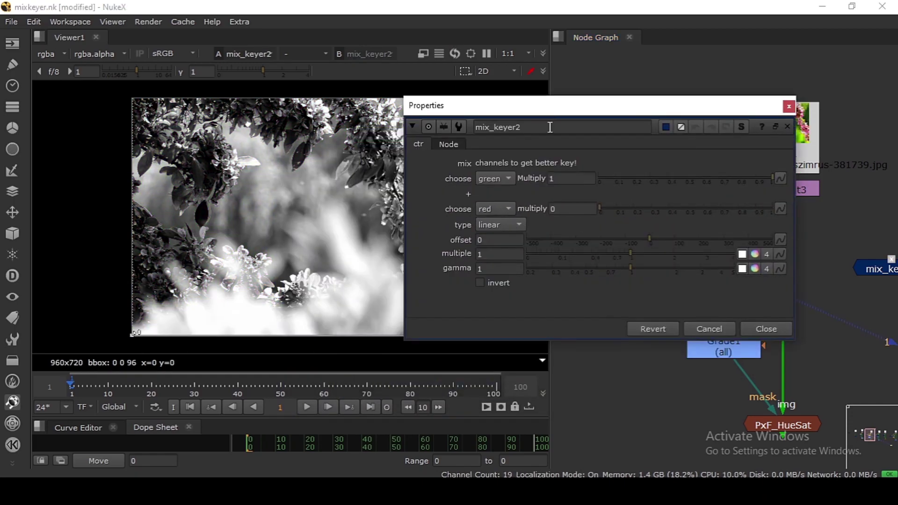
- Check mix_keyer2's channel choices, multiply values and key type, and close its properties
{"action": "left_click", "coordinate": [498, 178]}
{"action": "left_click", "coordinate": [499, 180]}
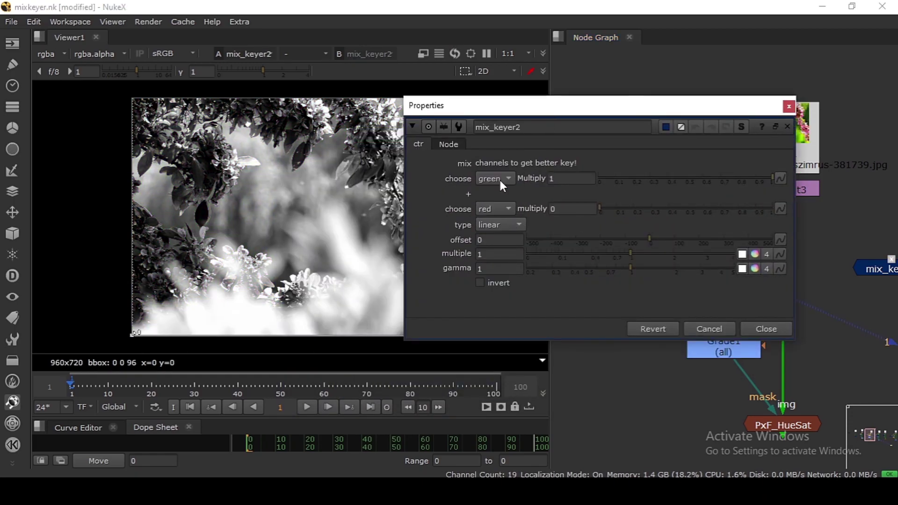
{"action": "left_click_drag", "start_coordinate": [609, 207], "coordinate": [541, 226]}
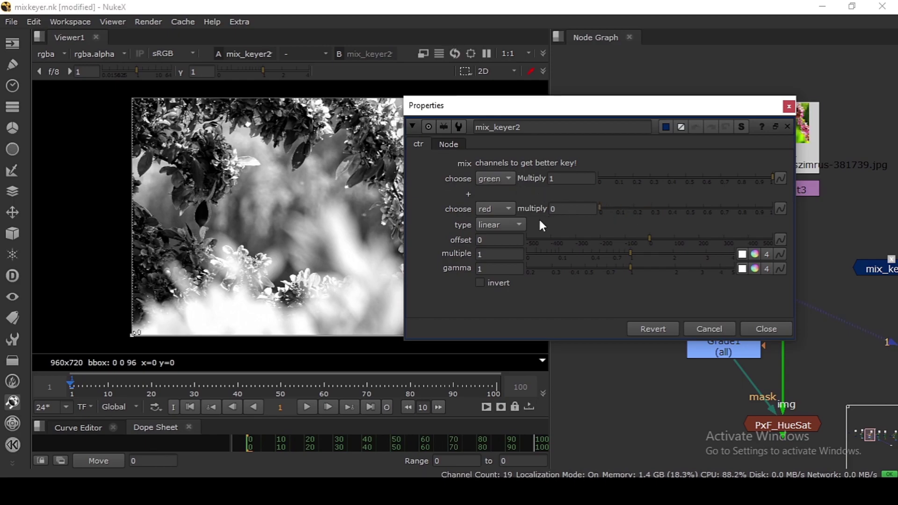
{"action": "left_click", "coordinate": [500, 225]}
{"action": "left_click", "coordinate": [504, 227]}
{"action": "left_click", "coordinate": [741, 329]}
- Check mix_keyer7's channel choices and multiply values in its properties, and close them
{"action": "double_click", "coordinate": [612, 265]}
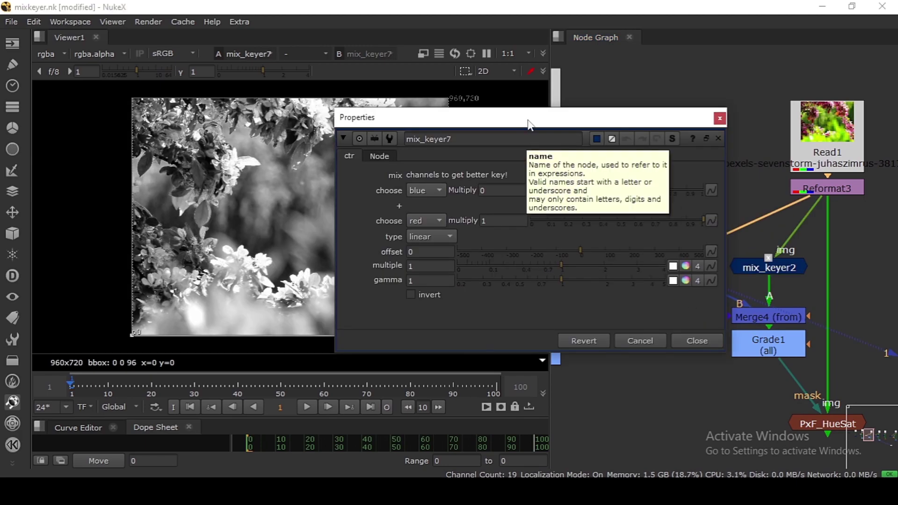
{"action": "left_click", "coordinate": [440, 204]}
{"action": "left_click", "coordinate": [442, 204]}
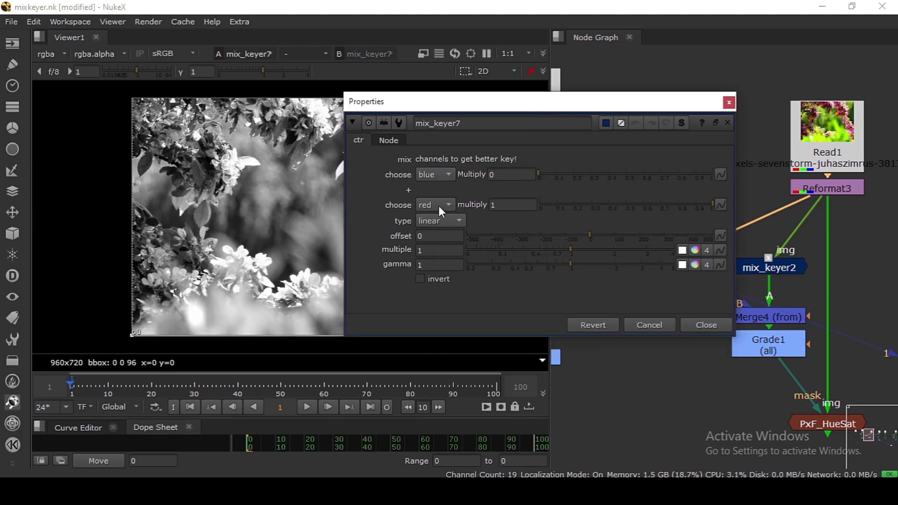
{"action": "left_click", "coordinate": [530, 175]}
{"action": "left_click", "coordinate": [705, 325]}
- View mix_keyer2's matte followed by Merge4's output combining it with mix_keyer7
{"action": "left_click", "coordinate": [763, 271]}
{"action": "key", "text": "1"}
{"action": "left_click", "coordinate": [768, 318]}
{"action": "key", "text": "1"}
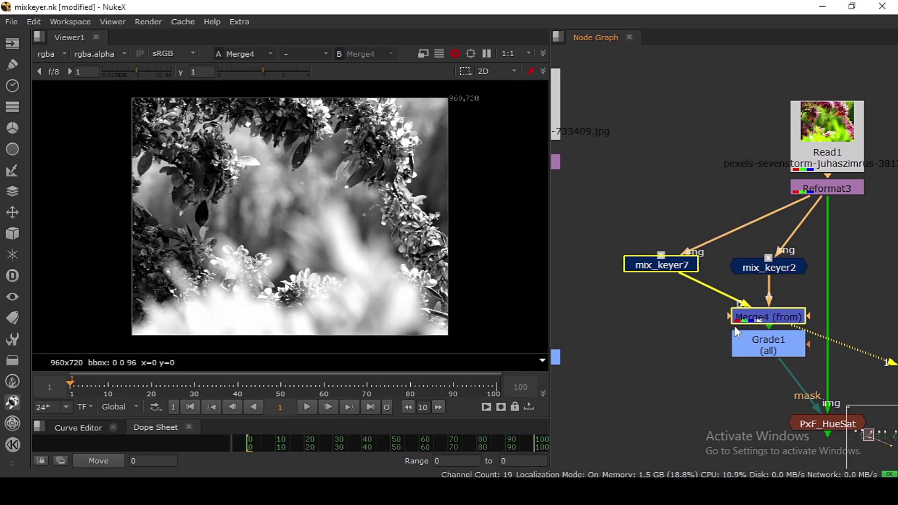
- Nudge the Merge4, mix_keyer2 and mix_keyer7 nodes into tidier positions in the flower branch
{"action": "middle_click_drag", "start_coordinate": [759, 325], "coordinate": [723, 288]}
{"action": "left_click_drag", "start_coordinate": [735, 277], "coordinate": [738, 271]}
{"action": "left_click_drag", "start_coordinate": [736, 234], "coordinate": [736, 228]}
{"action": "left_click_drag", "start_coordinate": [658, 231], "coordinate": [659, 228]}
{"action": "left_click", "coordinate": [736, 276]}
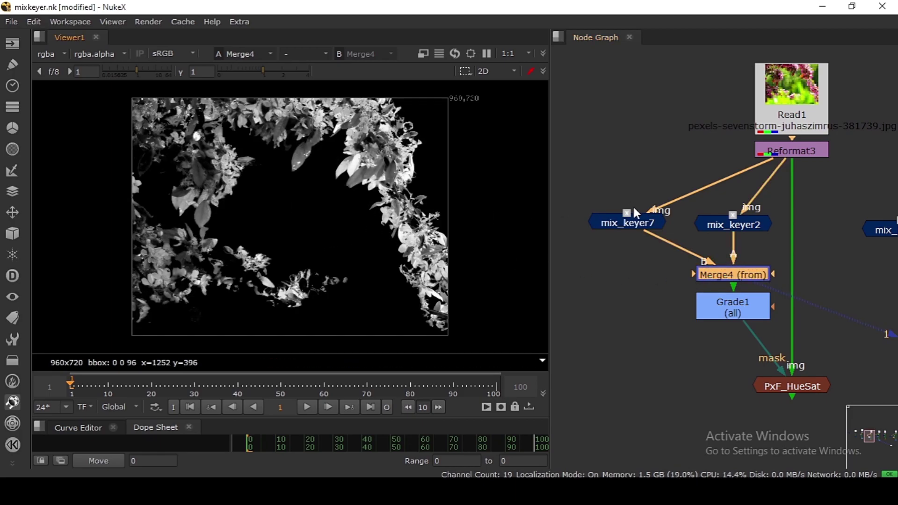
{"action": "left_click_drag", "start_coordinate": [638, 224], "coordinate": [642, 227]}
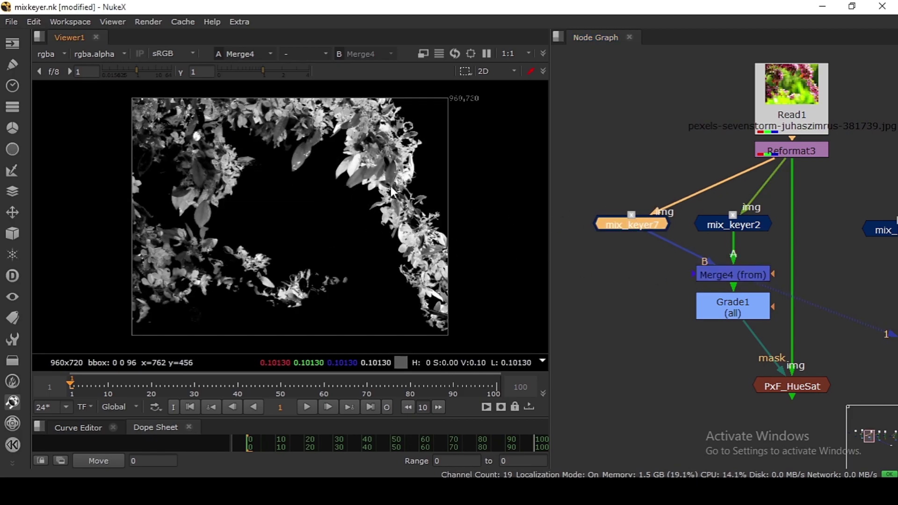
- Compare the Reformat3 flower image with the mattes from Merge4 and Grade1 in the viewer
{"action": "left_click", "coordinate": [773, 154]}
{"action": "key", "text": "1"}
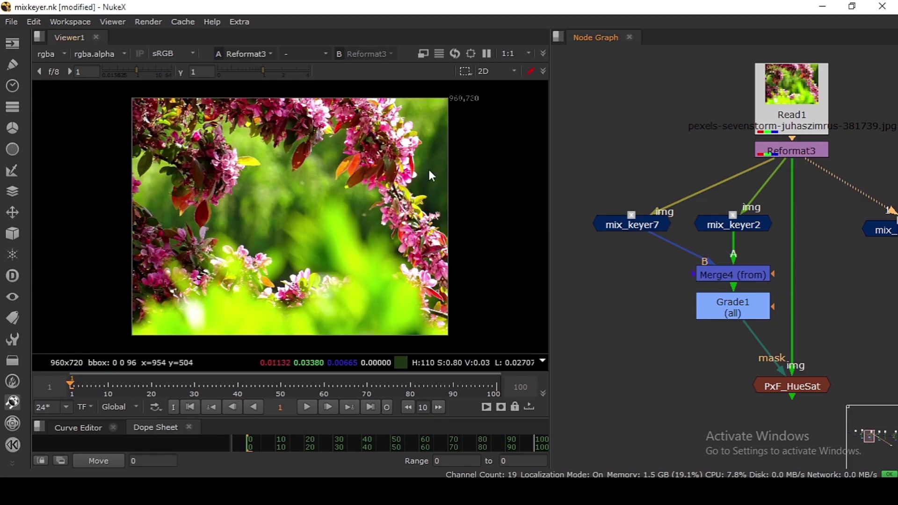
{"action": "left_click", "coordinate": [760, 277]}
{"action": "key", "text": "1"}
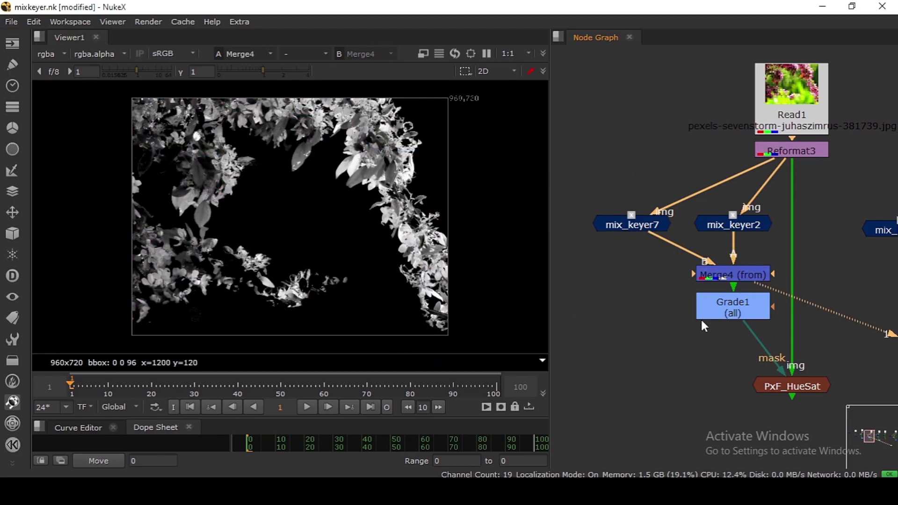
{"action": "left_click", "coordinate": [732, 310]}
{"action": "key", "text": "1"}
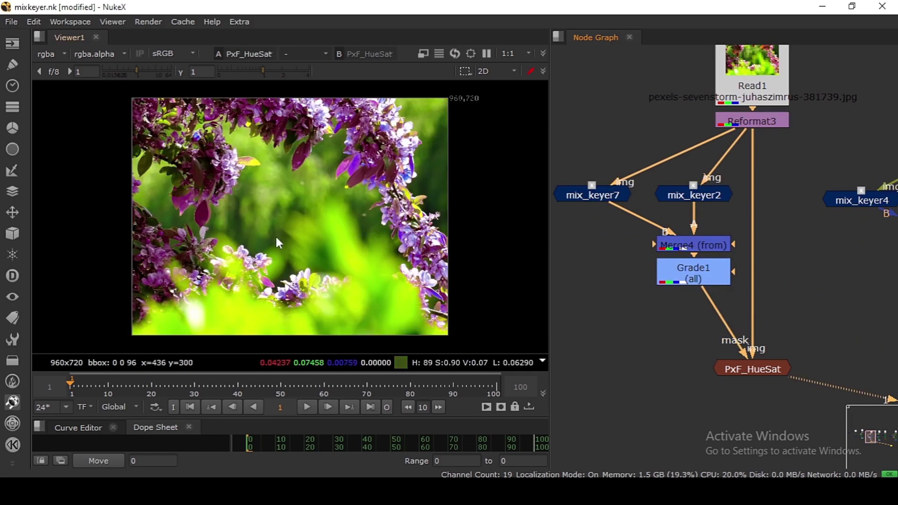
- Check PxF_HueSat's alpha, move the node up closer to Grade1, and toggle it to compare the blossom colours
{"action": "key", "text": "a"}
{"action": "key", "text": "a"}
{"action": "left_click_drag", "start_coordinate": [757, 371], "coordinate": [759, 354]}
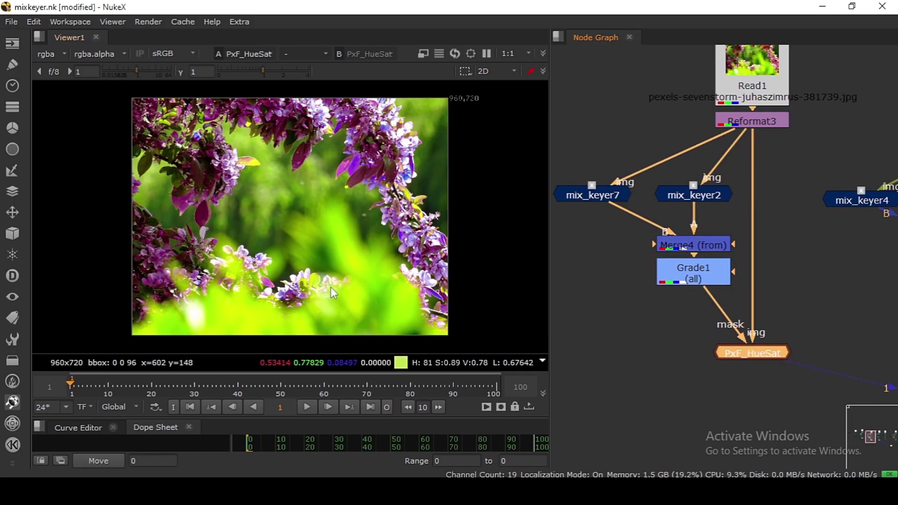
{"action": "scroll", "coordinate": [330, 287], "scroll_direction": "up", "scroll_amount": 3}
{"action": "key", "text": "d"}
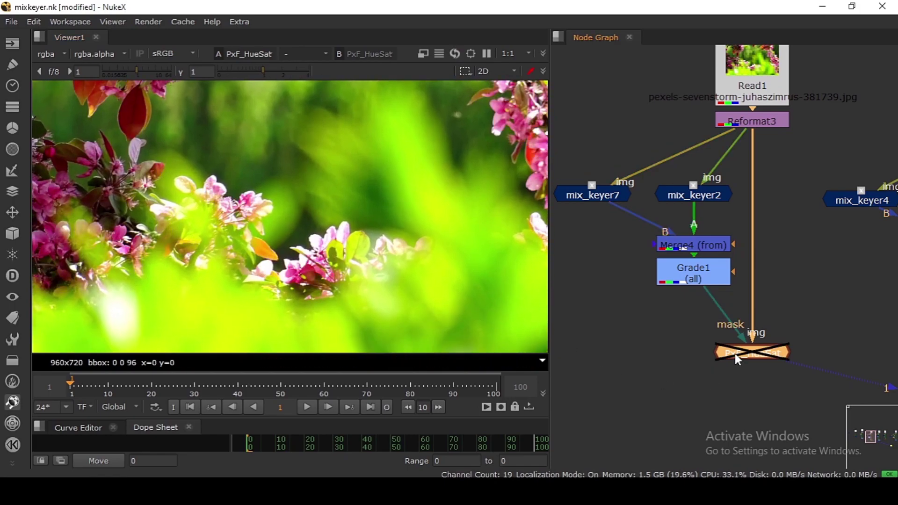
{"action": "key", "text": "d"}
- View Grade1's matte and add a Blur node with size 4 directly beneath it
{"action": "left_click", "coordinate": [692, 278]}
{"action": "key", "text": "1"}
{"action": "key", "text": "f"}
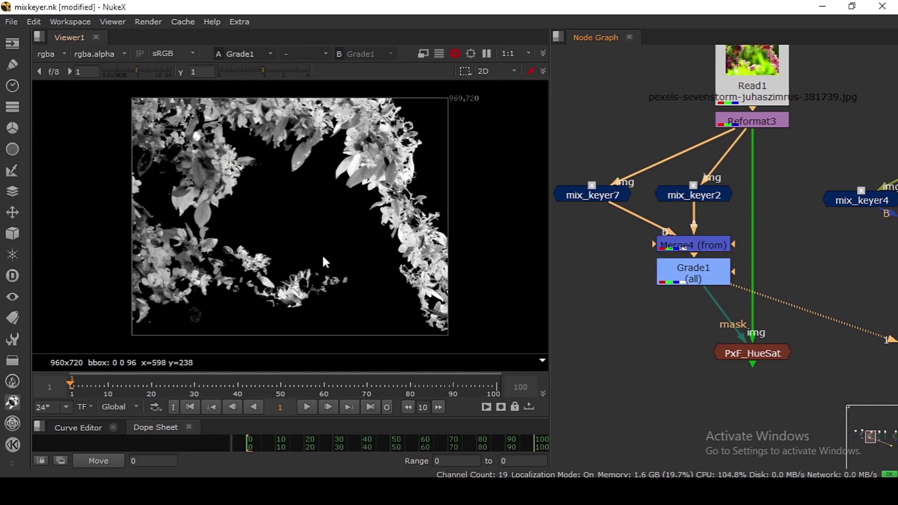
{"action": "type", "text": "b"}
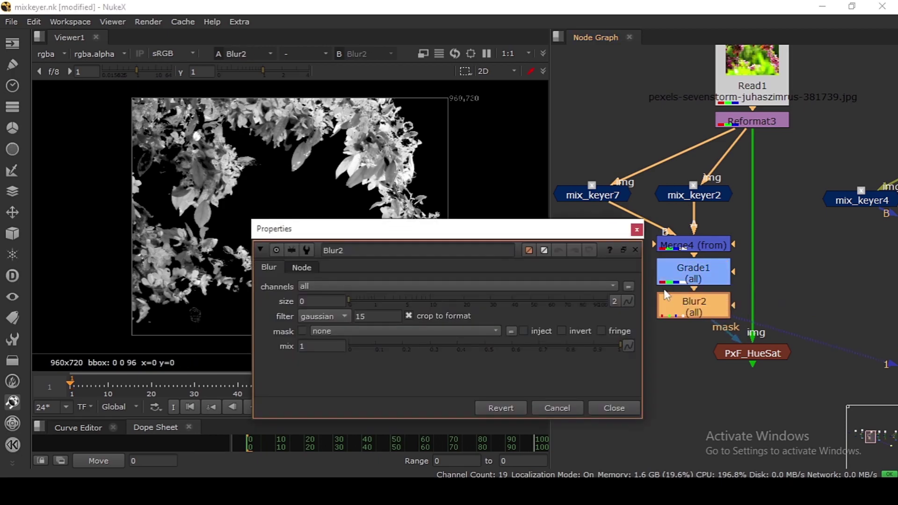
{"action": "type", "text": "4"}
{"action": "key", "text": "Return"}
{"action": "left_click", "coordinate": [613, 408]}
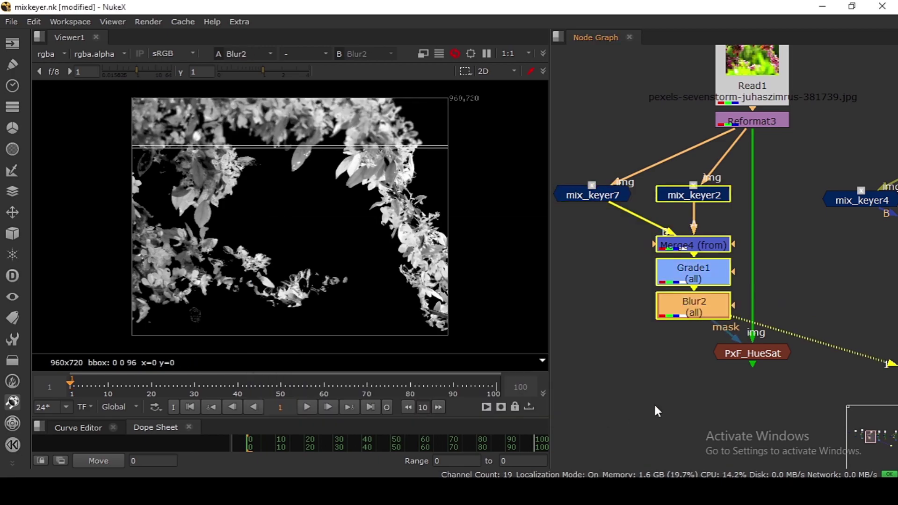
- Move PxF_HueSat down below Blur2, view its output, and toggle the node to compare the blossom colour change
{"action": "left_click_drag", "start_coordinate": [751, 353], "coordinate": [751, 378]}
{"action": "key", "text": "1"}
{"action": "key", "text": "d"}
{"action": "key", "text": "d"}
{"action": "key", "text": "d"}
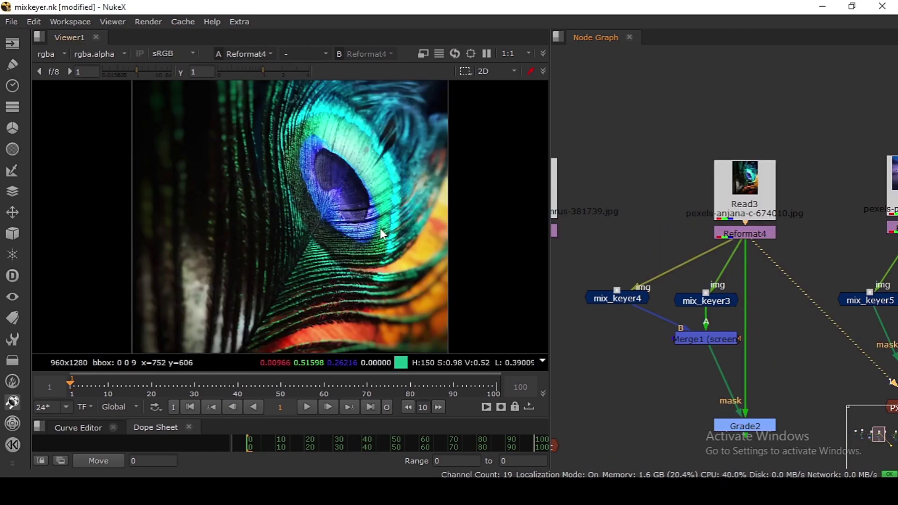
- Frame the Reformat4 peacock feather image in the viewer and examine the feather's eye
{"action": "key", "text": "f"}
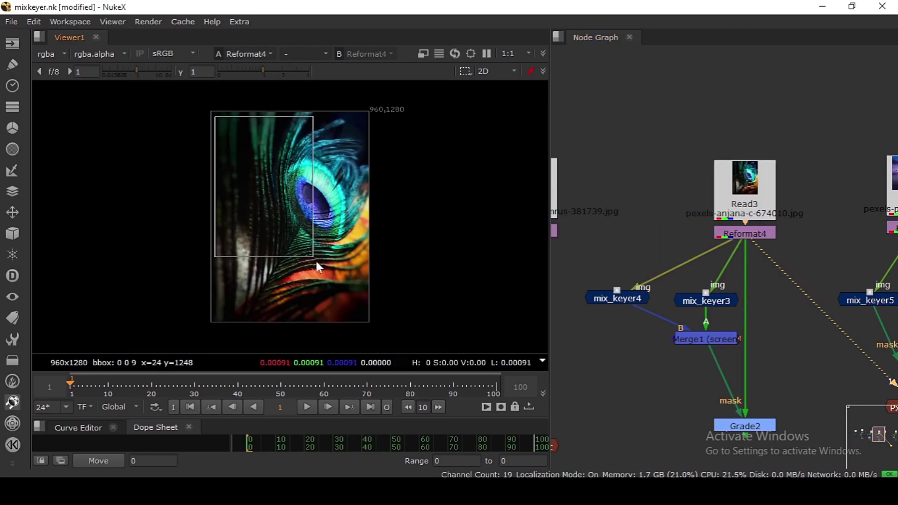
{"action": "scroll", "coordinate": [320, 236], "scroll_direction": "up", "scroll_amount": 2}
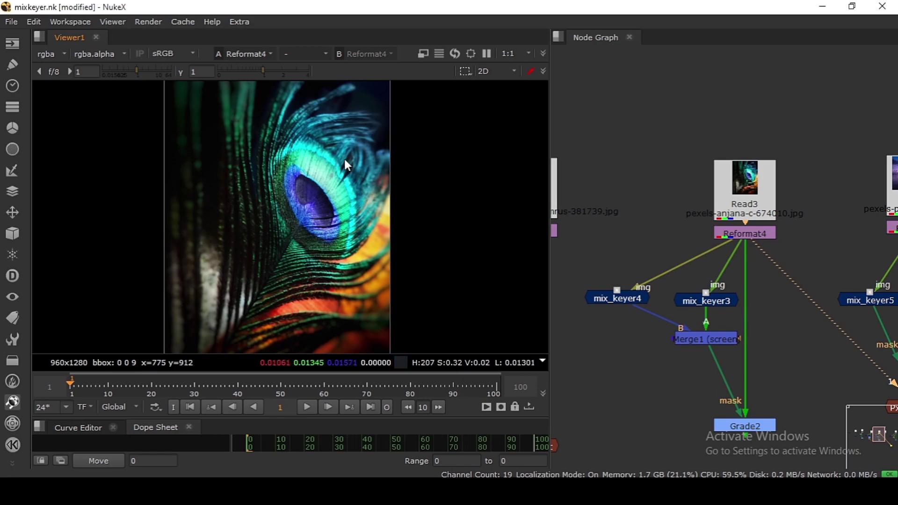
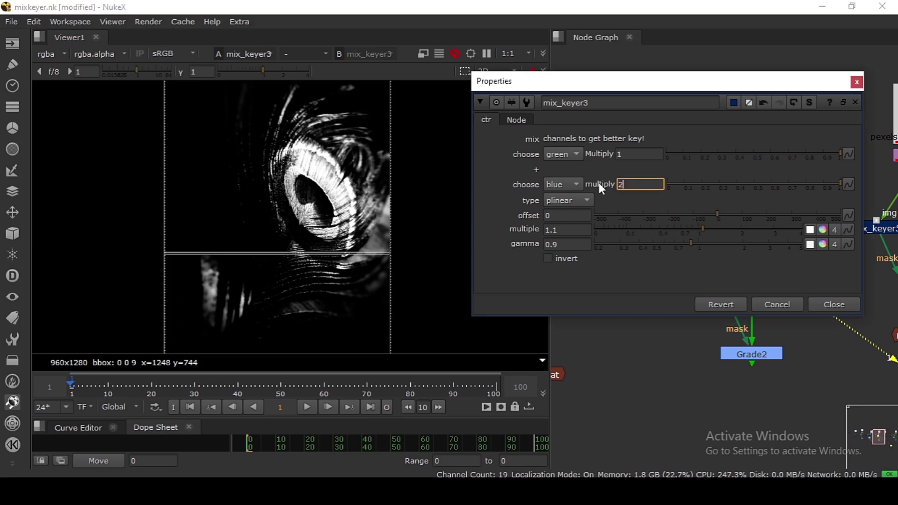
- Try a blue channel multiplier of 2 in mix_keyer3, and return it to 1
{"action": "key", "text": "Return"}
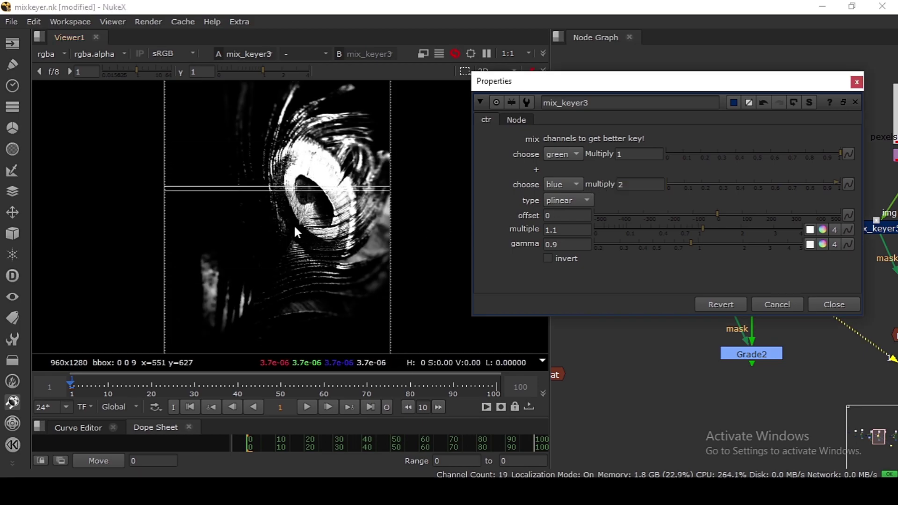
{"action": "double_click", "coordinate": [622, 185]}
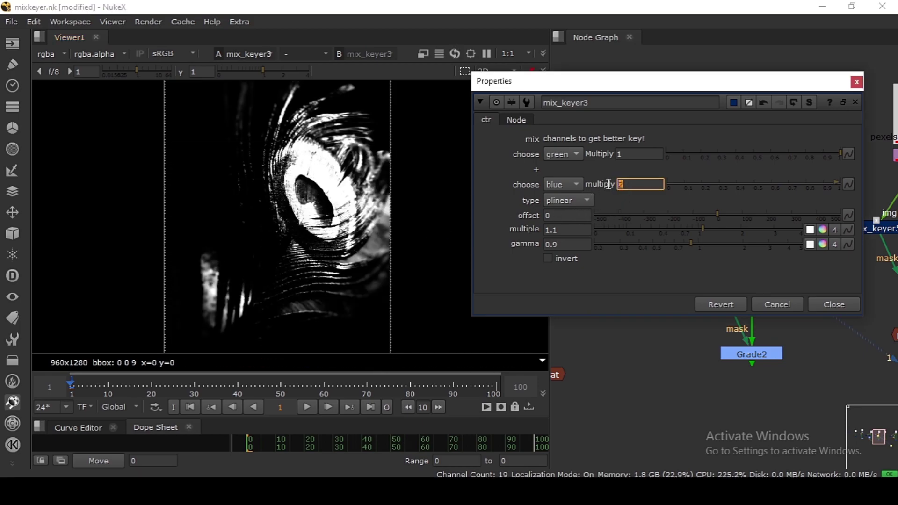
{"action": "type", "text": "1"}
{"action": "key", "text": "Return"}
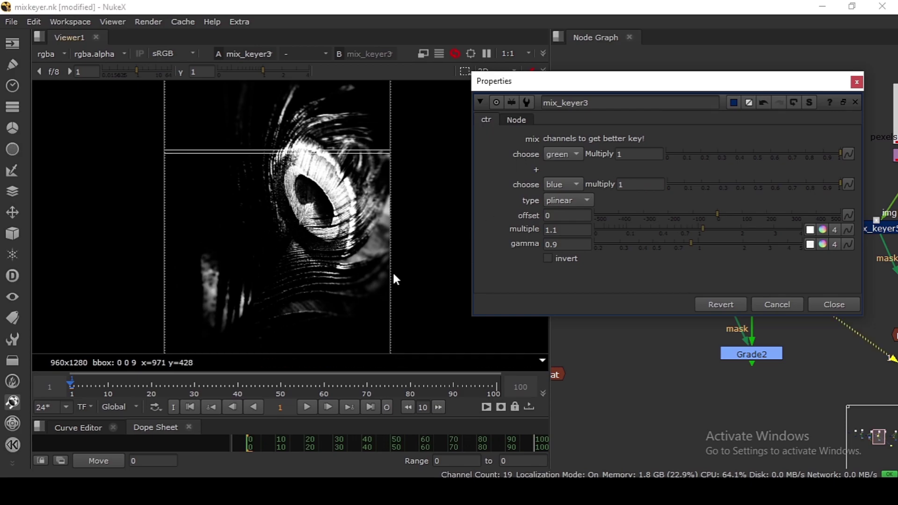
- Try the linear key type in mix_keyer3 and return the type to plinear
{"action": "left_click", "coordinate": [574, 201]}
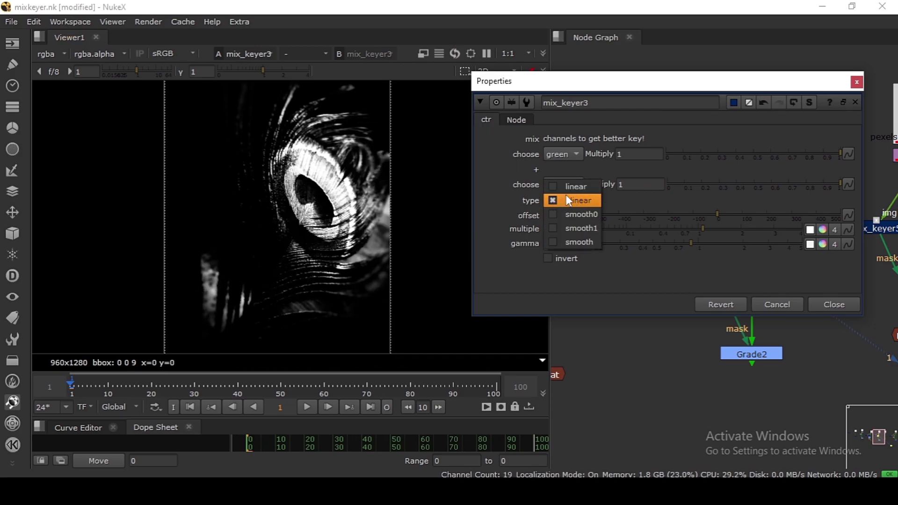
{"action": "left_click", "coordinate": [574, 186]}
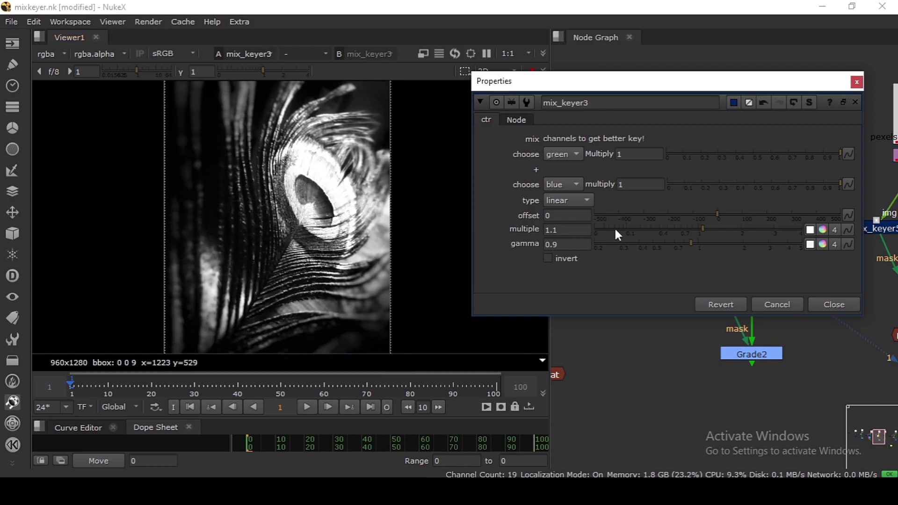
{"action": "left_click", "coordinate": [575, 200]}
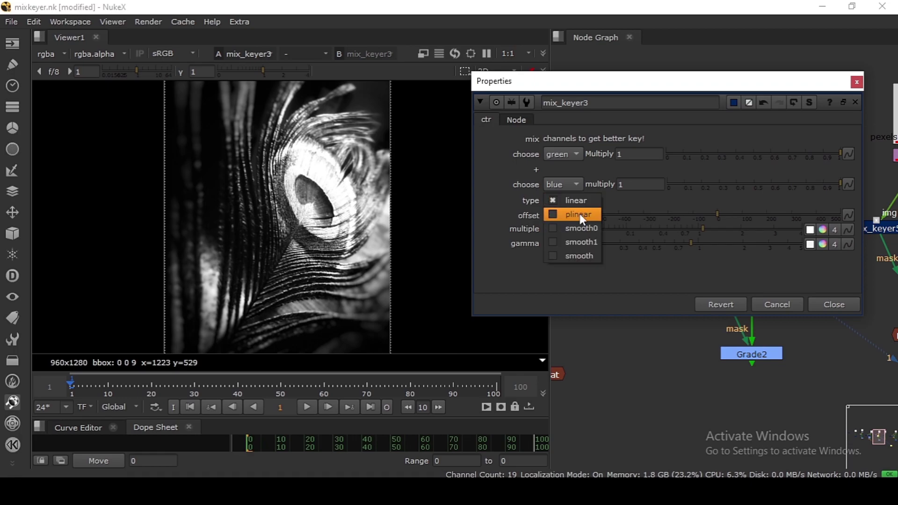
{"action": "left_click", "coordinate": [580, 214]}
- Compare the smooth0 and plinear key types in mix_keyer3, settle on smooth0, and close its properties
{"action": "left_click", "coordinate": [559, 201]}
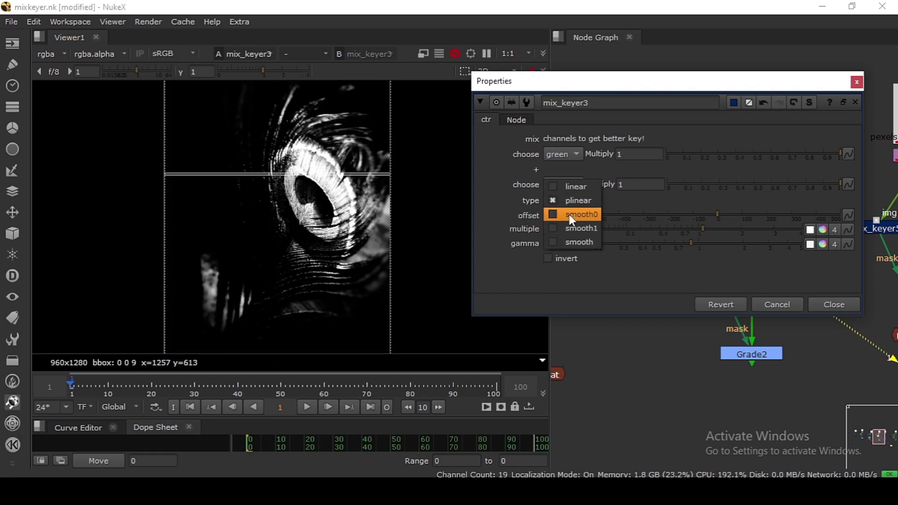
{"action": "left_click", "coordinate": [570, 215]}
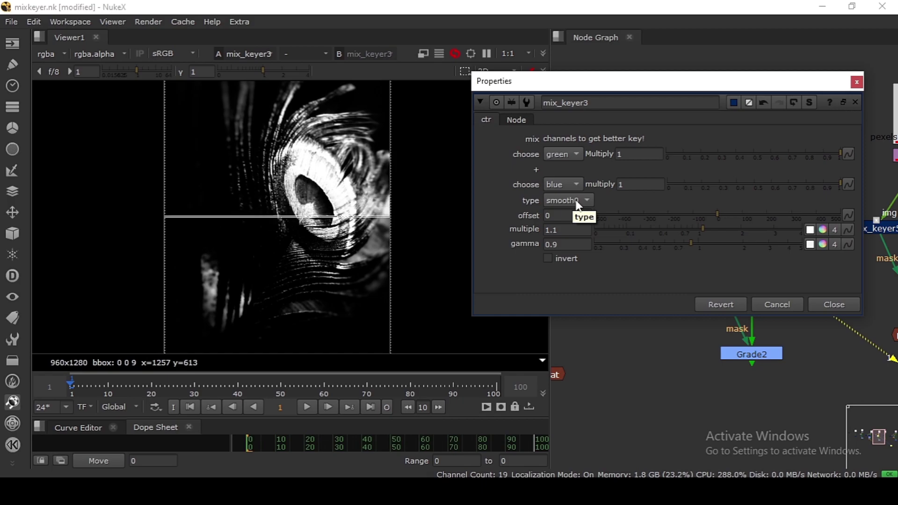
{"action": "left_click", "coordinate": [578, 202]}
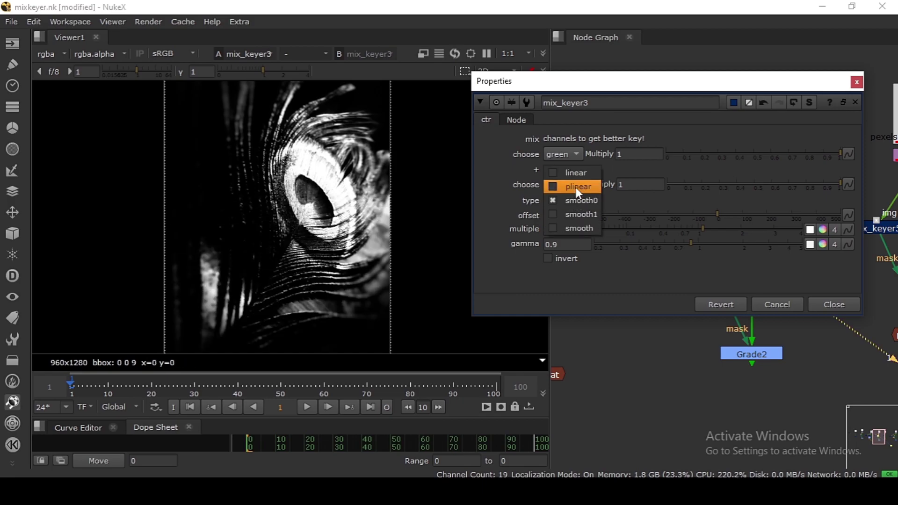
{"action": "left_click", "coordinate": [578, 187]}
{"action": "left_click", "coordinate": [563, 201]}
{"action": "left_click", "coordinate": [569, 214]}
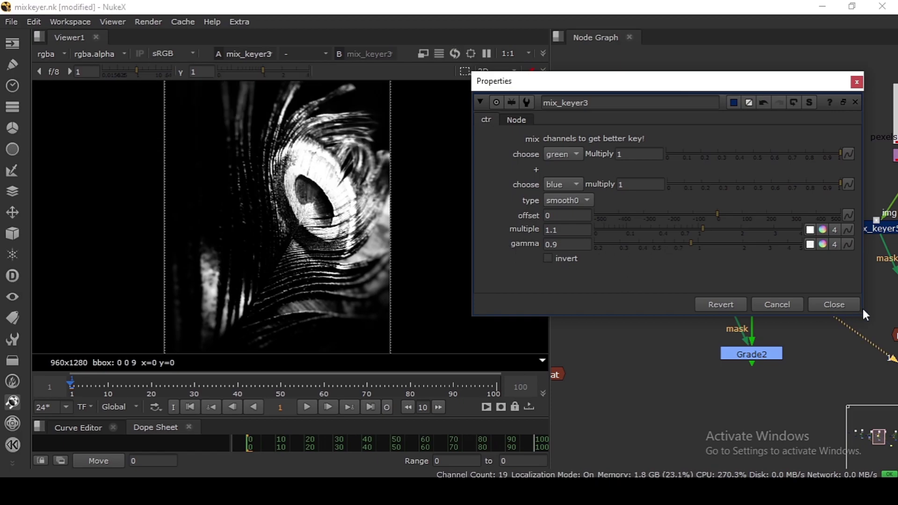
{"action": "left_click", "coordinate": [842, 306]}
- View mix_keyer4's matte and check its channel and key type options before closing its properties
{"action": "left_click_drag", "start_coordinate": [642, 228], "coordinate": [650, 232]}
{"action": "key", "text": "1"}
{"action": "double_click", "coordinate": [649, 233]}
{"action": "left_click_drag", "start_coordinate": [402, 148], "coordinate": [652, 84]}
{"action": "left_click", "coordinate": [535, 153]}
{"action": "left_click", "coordinate": [534, 153]}
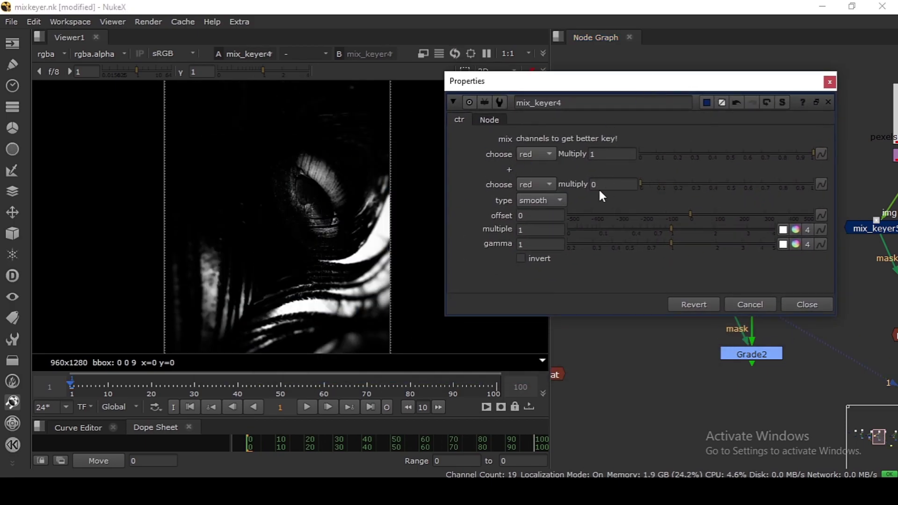
{"action": "left_click", "coordinate": [546, 201]}
{"action": "left_click", "coordinate": [550, 203]}
{"action": "left_click", "coordinate": [807, 305]}
- View Merge1's screened combination of the mix_keyer3 and mix_keyer4 mattes
{"action": "key", "text": "m"}
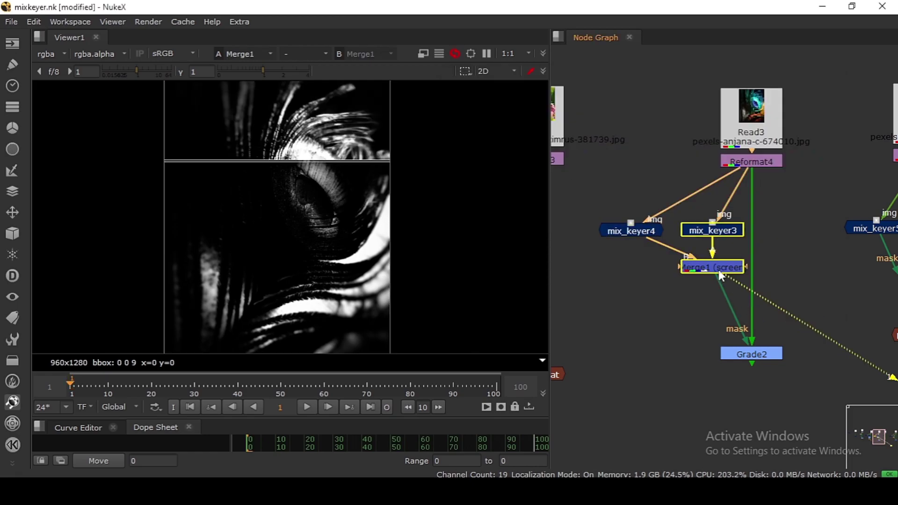
{"action": "left_click", "coordinate": [719, 272]}
{"action": "scroll", "coordinate": [714, 265], "scroll_direction": "up", "scroll_amount": 2}
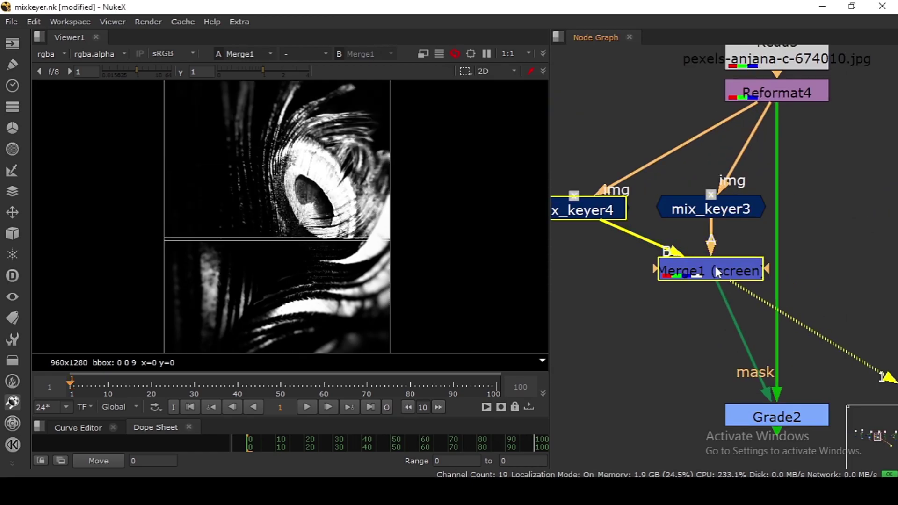
{"action": "scroll", "coordinate": [709, 276], "scroll_direction": "down", "scroll_amount": 3}
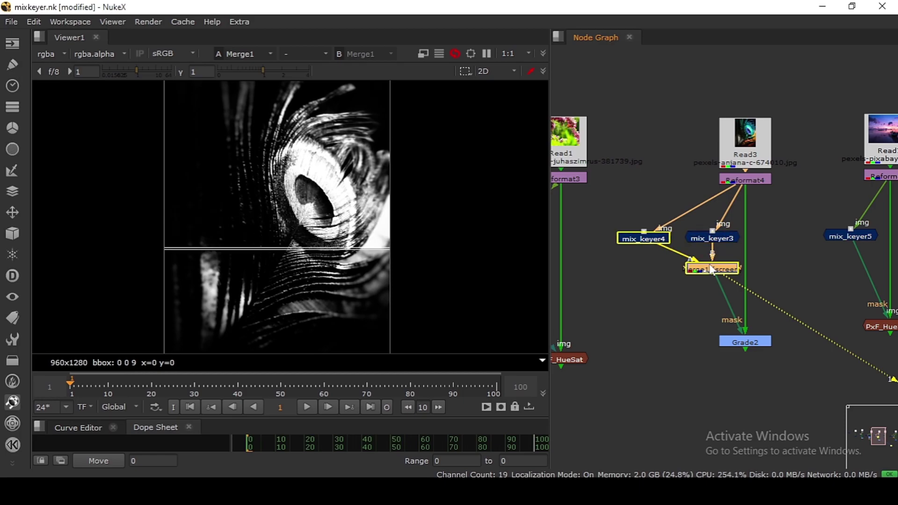
- Compare the Read3 peacock feather image with Merge1's combined matte and Grade2's output
{"action": "left_click", "coordinate": [725, 165]}
{"action": "key", "text": "1"}
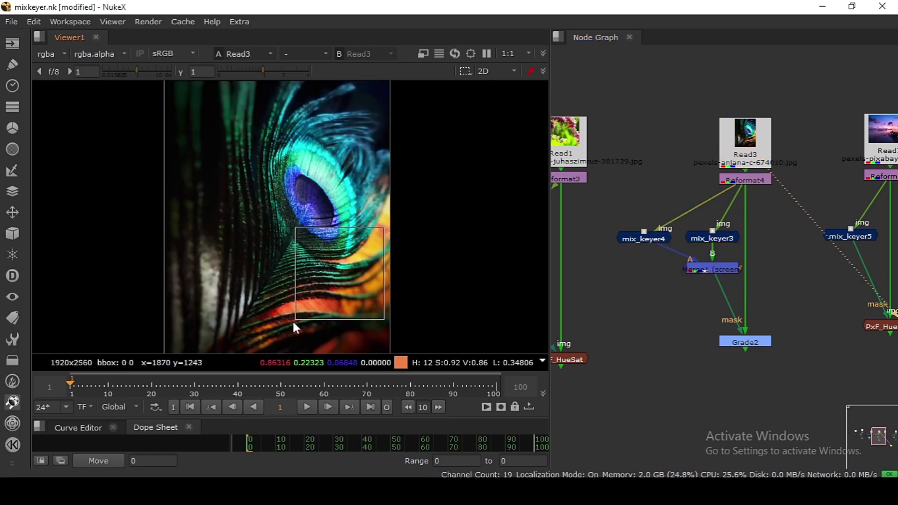
{"action": "left_click", "coordinate": [709, 270]}
{"action": "key", "text": "1"}
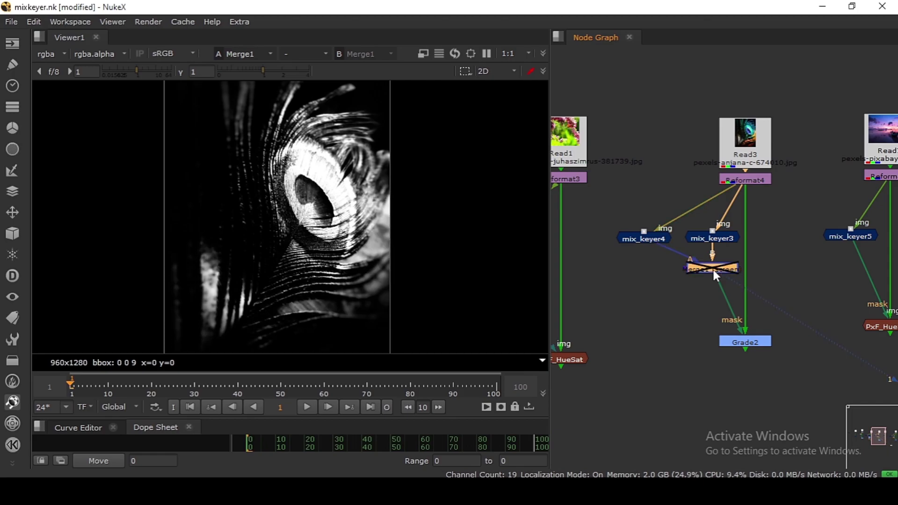
{"action": "left_click", "coordinate": [734, 341]}
{"action": "key", "text": "1"}
- Frame the Read7 sunset boat image in the viewer and examine its red, green and blue channels
{"action": "middle_click_drag", "start_coordinate": [735, 340], "coordinate": [606, 396]}
{"action": "left_click_drag", "start_coordinate": [739, 229], "coordinate": [740, 218]}
{"action": "key", "text": "1"}
{"action": "left_click", "coordinate": [669, 241]}
{"action": "key", "text": "f"}
{"action": "left_click_drag", "start_coordinate": [156, 128], "coordinate": [270, 172]}
{"action": "left_click_drag", "start_coordinate": [137, 119], "coordinate": [351, 273]}
{"action": "key", "text": "r"}
{"action": "key", "text": "g"}
{"action": "key", "text": "b"}
{"action": "key", "text": "b"}
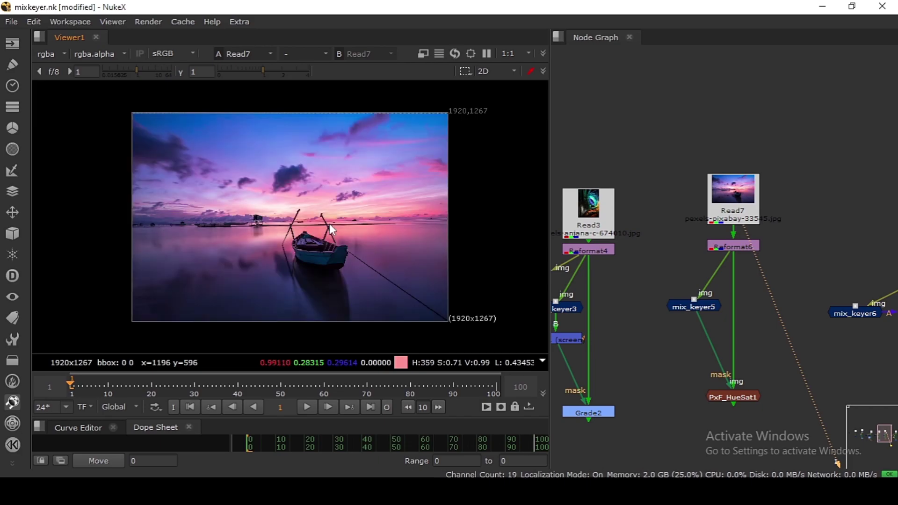
- View mix_keyer5's matte and inspect the channel choices in its properties
{"action": "left_click", "coordinate": [729, 244]}
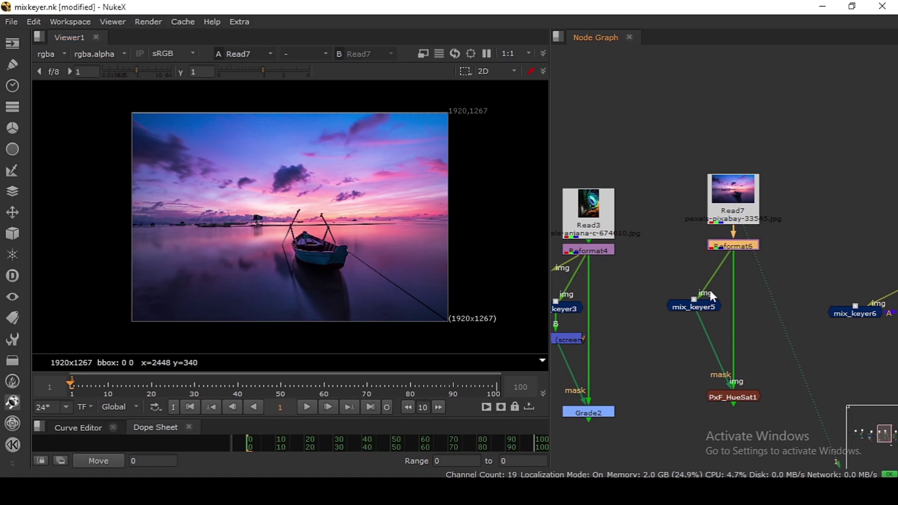
{"action": "scroll", "coordinate": [701, 297], "scroll_direction": "up", "scroll_amount": 3}
{"action": "left_click", "coordinate": [700, 312]}
{"action": "key", "text": "1"}
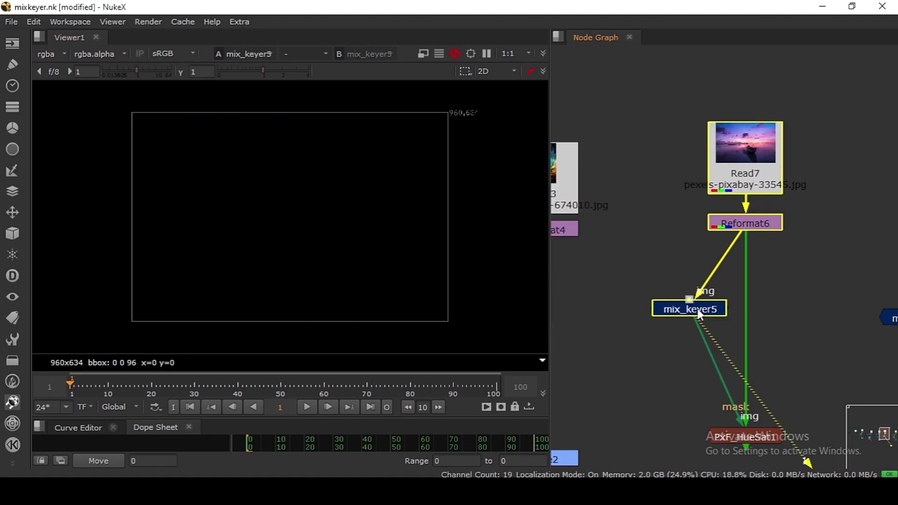
{"action": "double_click", "coordinate": [700, 313]}
{"action": "left_click_drag", "start_coordinate": [331, 221], "coordinate": [563, 97]}
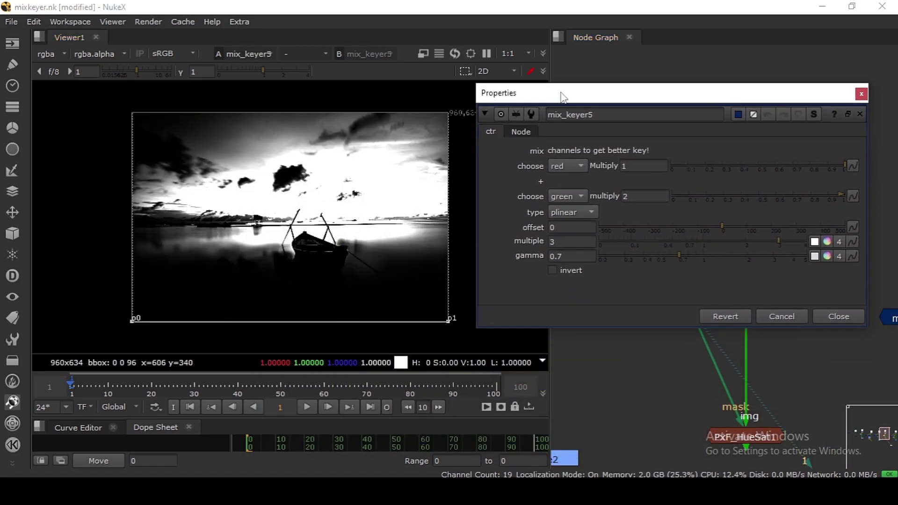
{"action": "left_click", "coordinate": [578, 166]}
{"action": "left_click", "coordinate": [578, 164]}
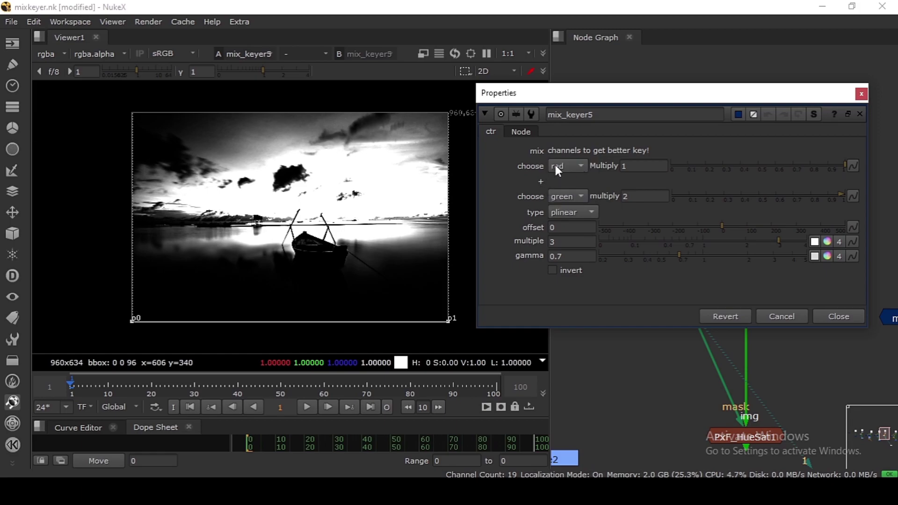
- Isolate the green channel in mix_keyer5 by setting the red multiplier to 0 and the green multiplier to 1, and examine the sky matte
{"action": "left_click", "coordinate": [674, 167]}
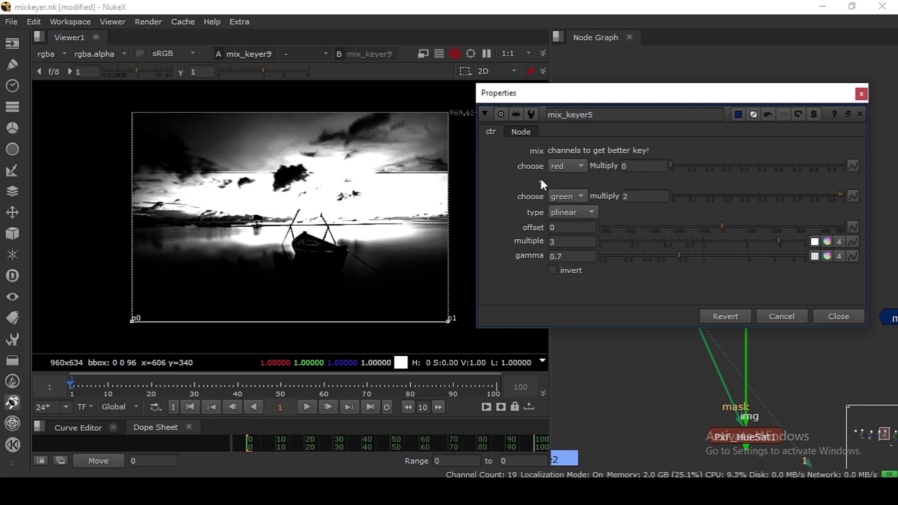
{"action": "left_click_drag", "start_coordinate": [660, 197], "coordinate": [606, 198]}
{"action": "type", "text": "1"}
{"action": "key", "text": "Return"}
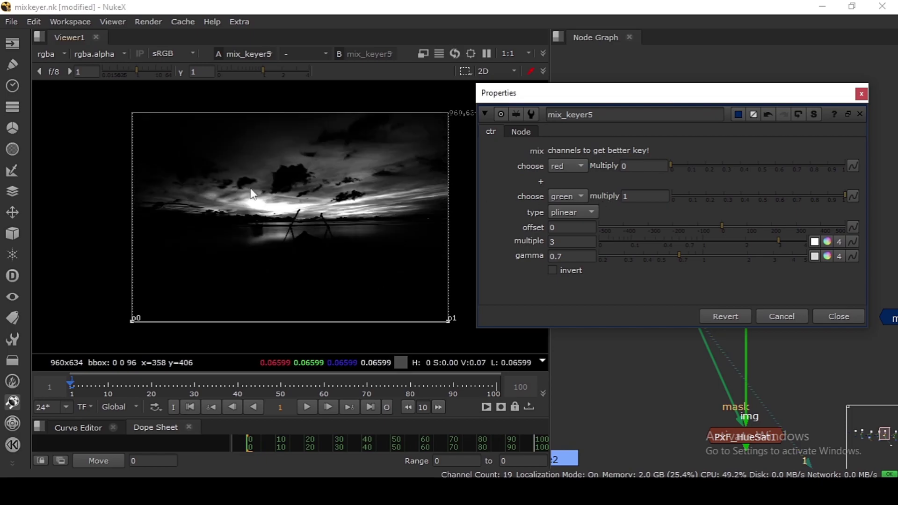
{"action": "left_click_drag", "start_coordinate": [221, 164], "coordinate": [370, 246]}
- Isolate the red channel in mix_keyer5 by setting the red multiplier to 1 and the green multiplier to 0, and examine the matte
{"action": "double_click", "coordinate": [636, 166]}
{"action": "type", "text": "1"}
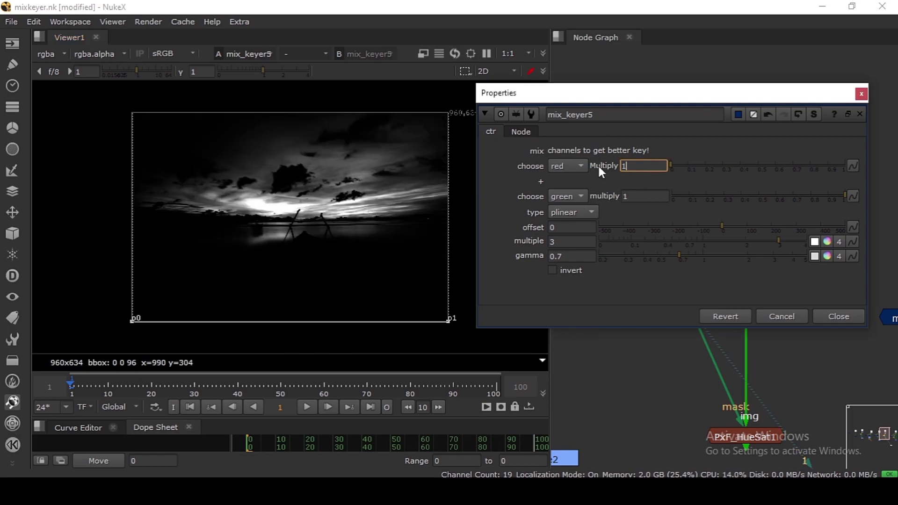
{"action": "key", "text": "Return"}
{"action": "left_click", "coordinate": [674, 196]}
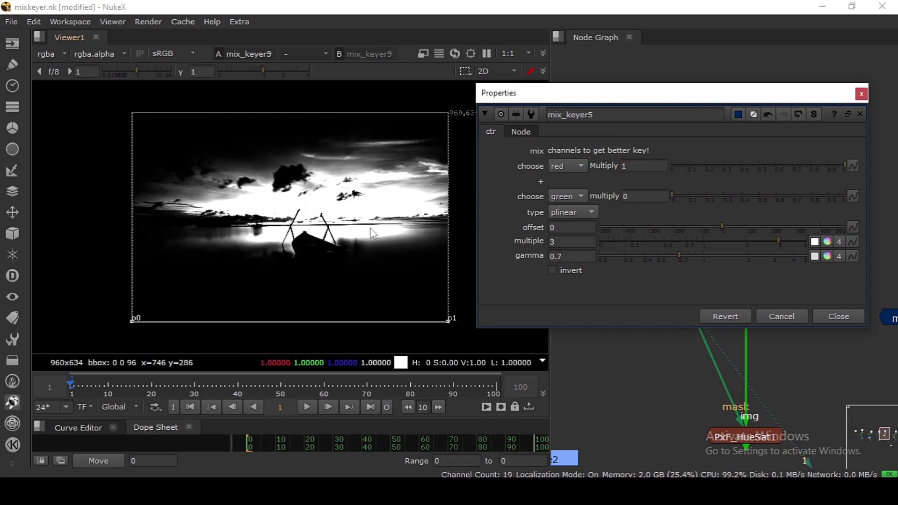
{"action": "left_click_drag", "start_coordinate": [270, 201], "coordinate": [346, 236], "text": "ctrl+shift"}
- Try a green multiplier of 1 in mix_keyer5, and raise it to 2
{"action": "double_click", "coordinate": [643, 197]}
{"action": "type", "text": "1"}
{"action": "key", "text": "Return"}
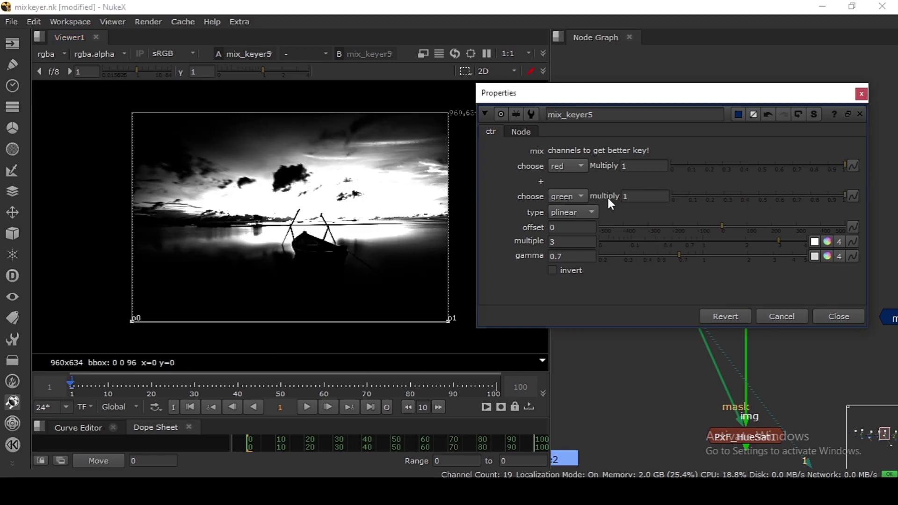
{"action": "double_click", "coordinate": [633, 196]}
{"action": "type", "text": "2"}
{"action": "key", "text": "Return"}
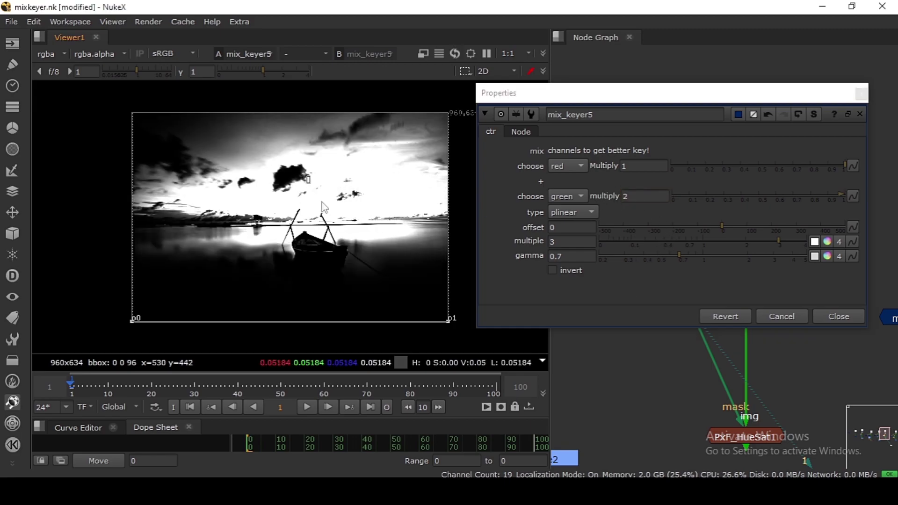
- Try the linear and smooth key types in mix_keyer5, and return the type to plinear
{"action": "left_click", "coordinate": [562, 212]}
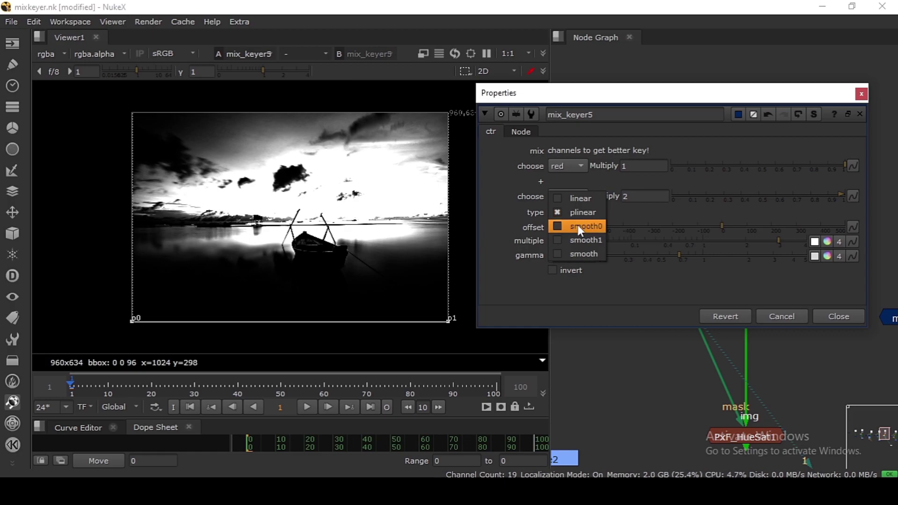
{"action": "left_click", "coordinate": [580, 199]}
{"action": "left_click", "coordinate": [568, 191]}
{"action": "left_click", "coordinate": [568, 189]}
{"action": "left_click_drag", "start_coordinate": [151, 122], "coordinate": [341, 259]}
{"action": "left_click", "coordinate": [561, 217]}
{"action": "left_click", "coordinate": [580, 267]}
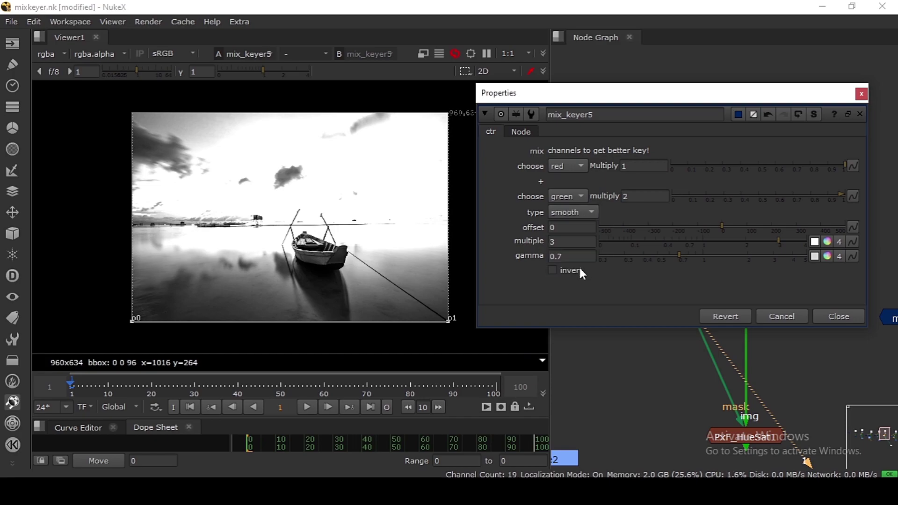
{"action": "left_click", "coordinate": [570, 212]}
{"action": "left_click", "coordinate": [577, 170]}
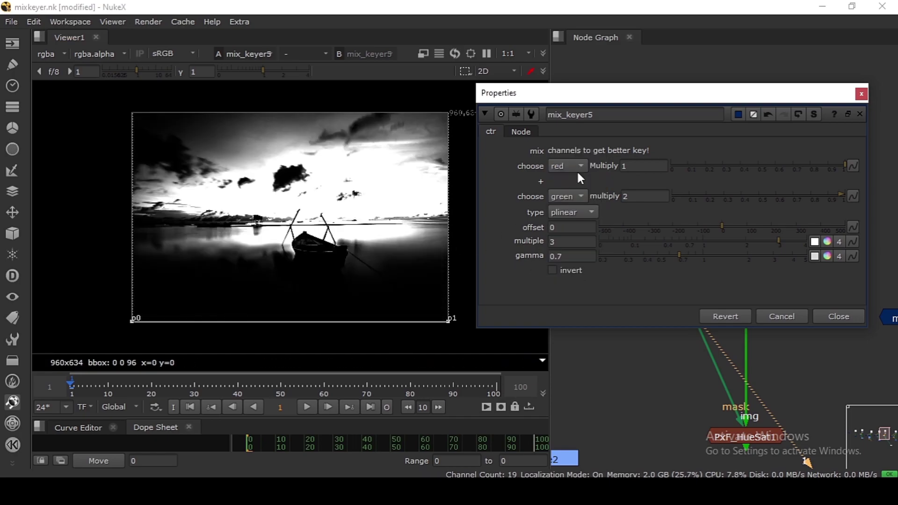
- Check mix_keyer5's multiple and gamma settings, and close its properties
{"action": "double_click", "coordinate": [567, 242]}
{"action": "left_click", "coordinate": [515, 257]}
{"action": "double_click", "coordinate": [572, 257]}
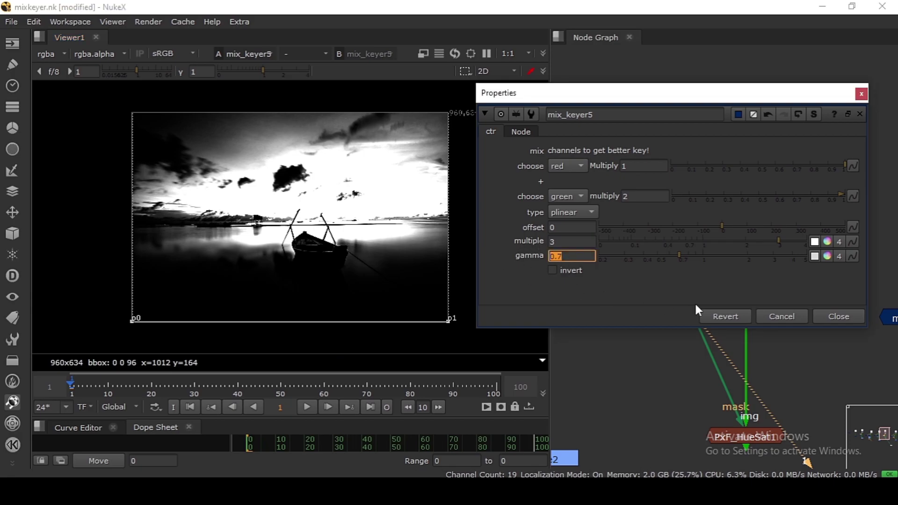
{"action": "left_click", "coordinate": [837, 316]}
- View PxF_HueSat1's output and toggle the node to compare the sunset colours
{"action": "left_click_drag", "start_coordinate": [735, 328], "coordinate": [733, 359]}
{"action": "key", "text": "1"}
{"action": "left_click", "coordinate": [723, 348]}
{"action": "key", "text": "d"}
{"action": "key", "text": "d"}
{"action": "key", "text": "d"}
{"action": "key", "text": "d"}
{"action": "left_click_drag", "start_coordinate": [457, 134], "coordinate": [197, 234]}
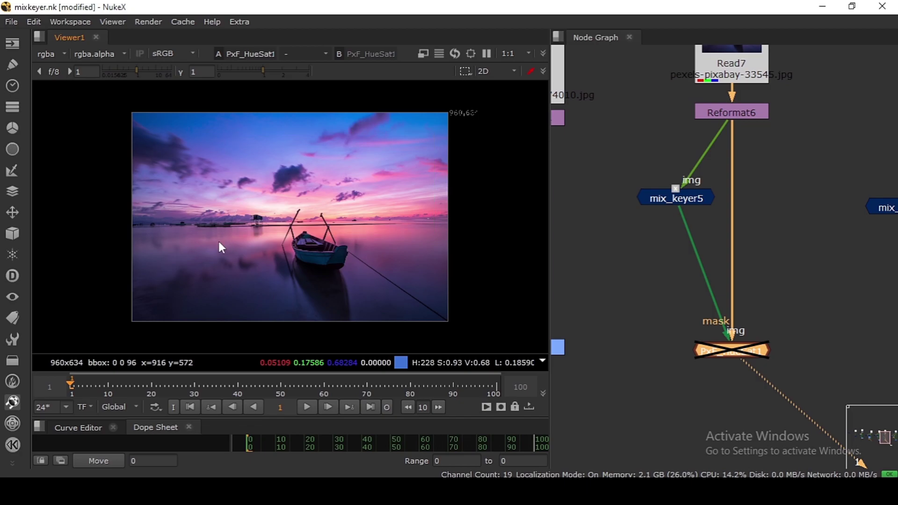
- Examine the boat and horizon up close while toggling PxF_HueSat1 to compare the colour change
{"action": "scroll", "coordinate": [252, 166], "scroll_direction": "up", "scroll_amount": 3}
{"action": "middle_click_drag", "start_coordinate": [298, 251], "coordinate": [239, 225]}
{"action": "key", "text": "d"}
{"action": "key", "text": "d"}
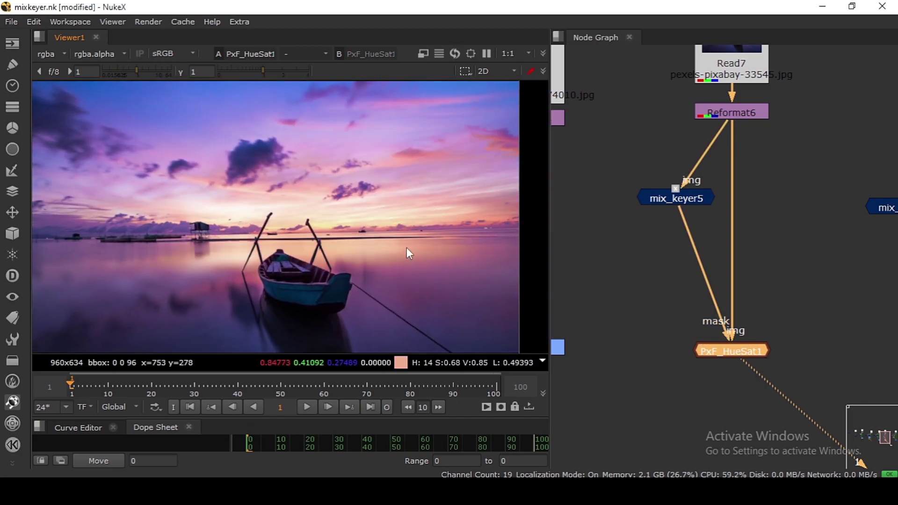
{"action": "scroll", "coordinate": [448, 260], "scroll_direction": "up", "scroll_amount": 3}
{"action": "key", "text": "d"}
{"action": "key", "text": "d"}
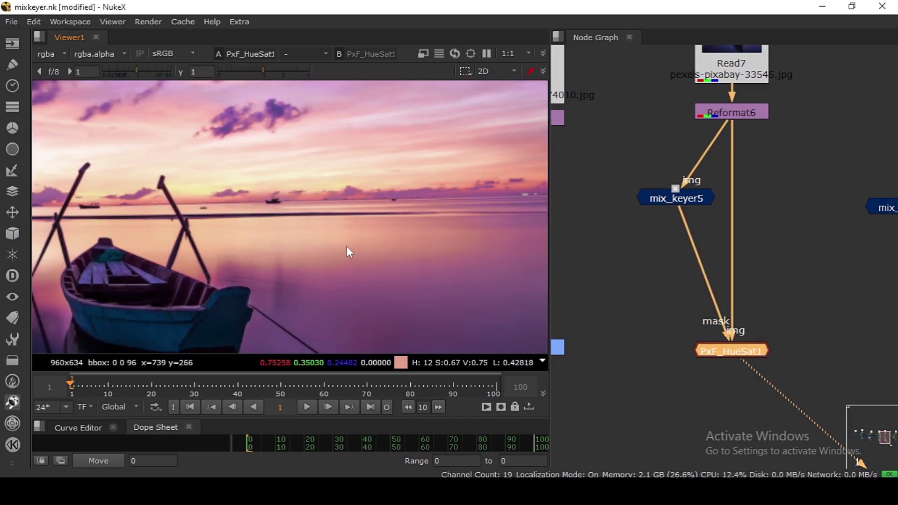
{"action": "scroll", "coordinate": [347, 246], "scroll_direction": "down", "scroll_amount": 2}
- Set mix_keyer5's green multiply to 1 and close its properties
{"action": "double_click", "coordinate": [650, 199]}
{"action": "left_click_drag", "start_coordinate": [643, 196], "coordinate": [611, 194]}
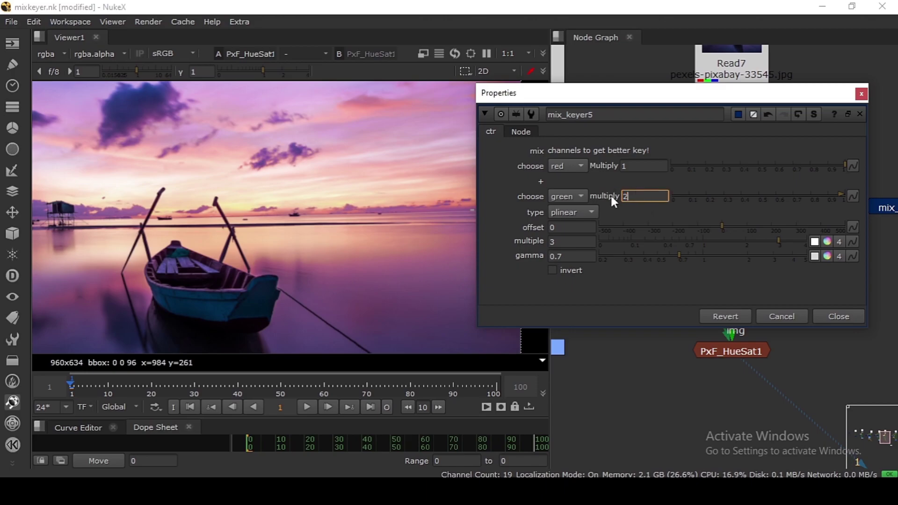
{"action": "type", "text": "1"}
{"action": "key", "text": "Return"}
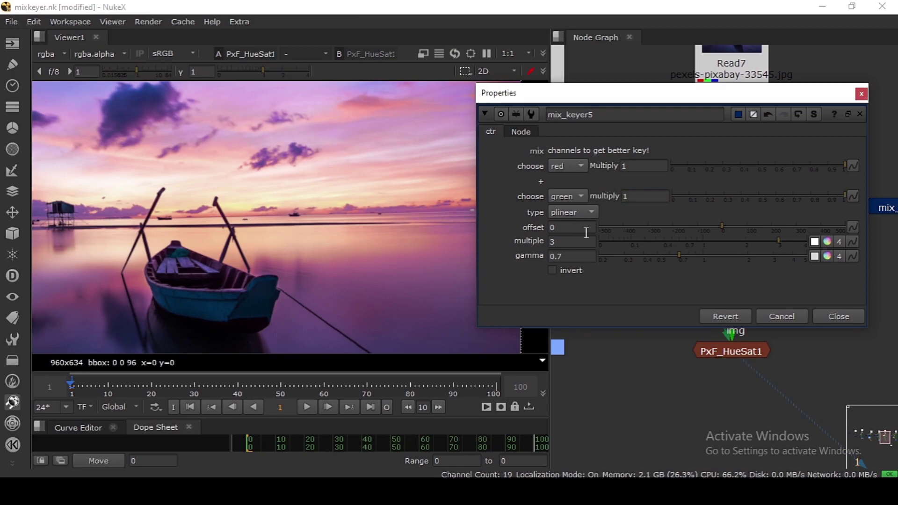
{"action": "left_click", "coordinate": [838, 316]}
- View the key that mix_keyer5 pulls from the sunset boat image
{"action": "left_click", "coordinate": [736, 352]}
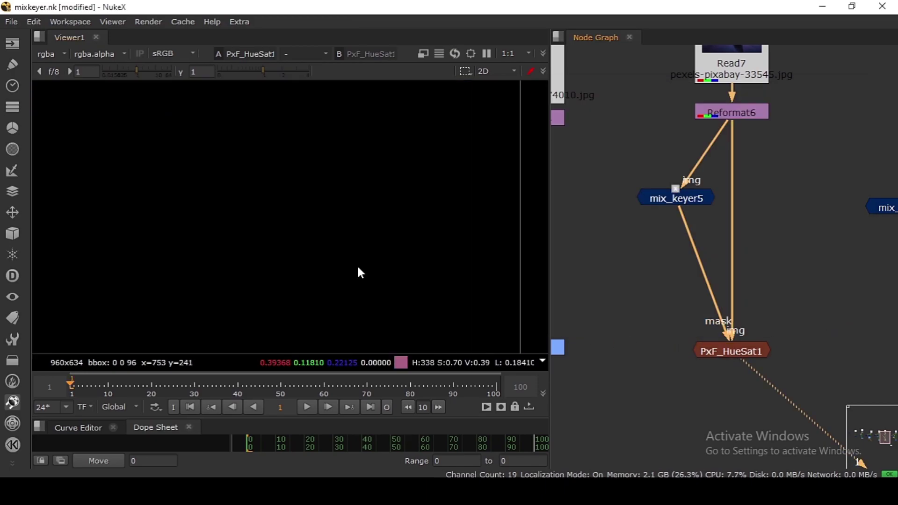
{"action": "left_click", "coordinate": [655, 199]}
{"action": "key", "text": "1"}
{"action": "left_click", "coordinate": [647, 215]}
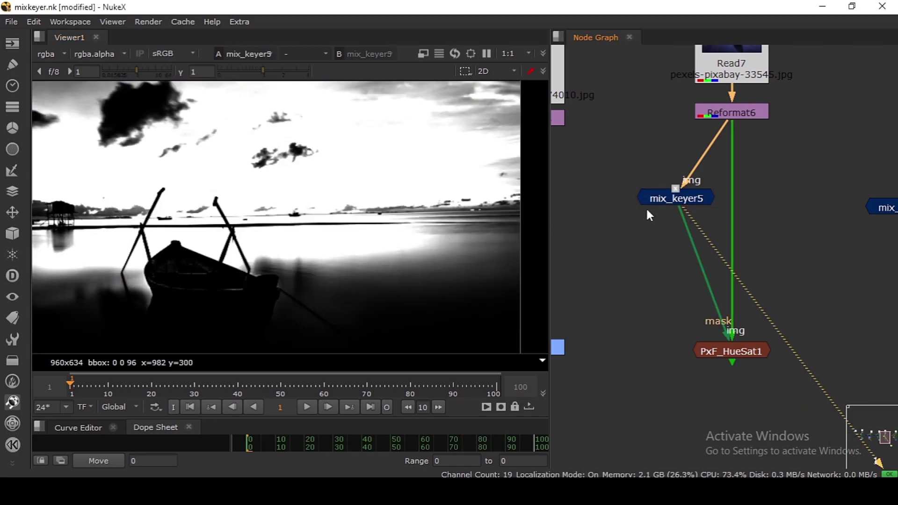
- Try the smooth0 and linear key types in mix_keyer5, and return the type to plinear
{"action": "double_click", "coordinate": [661, 203]}
{"action": "left_click", "coordinate": [568, 212]}
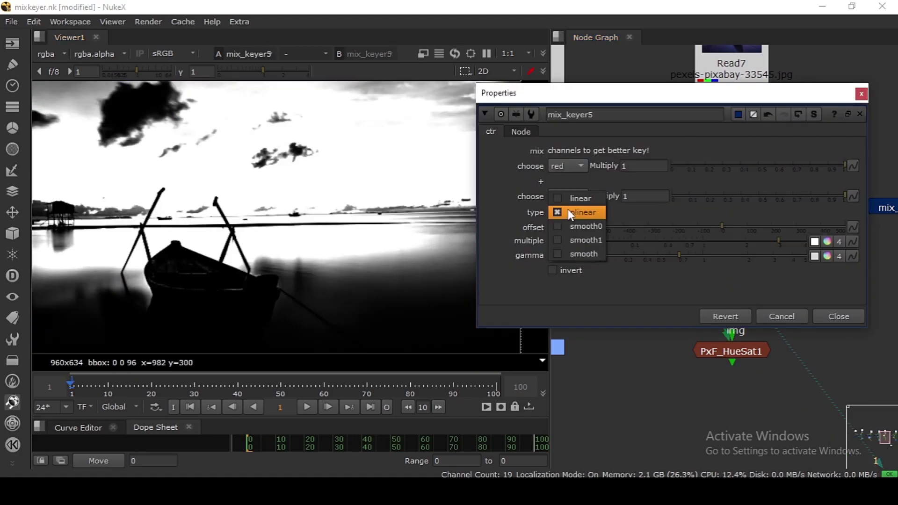
{"action": "left_click", "coordinate": [577, 226]}
{"action": "left_click", "coordinate": [577, 210]}
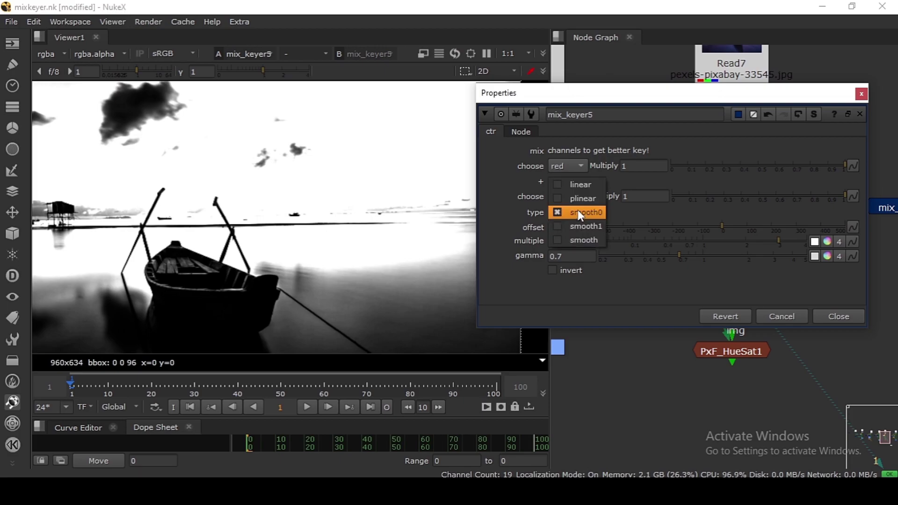
{"action": "left_click", "coordinate": [578, 186]}
{"action": "left_click", "coordinate": [577, 213]}
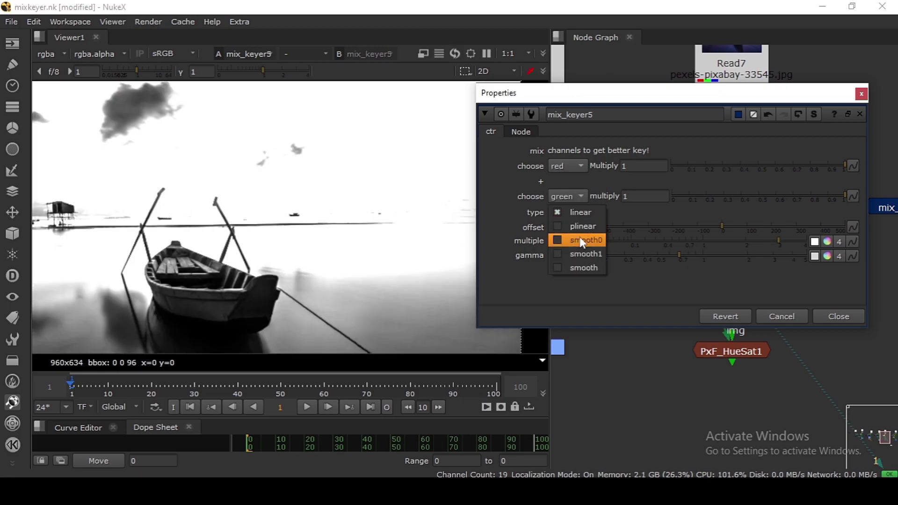
{"action": "left_click", "coordinate": [583, 226]}
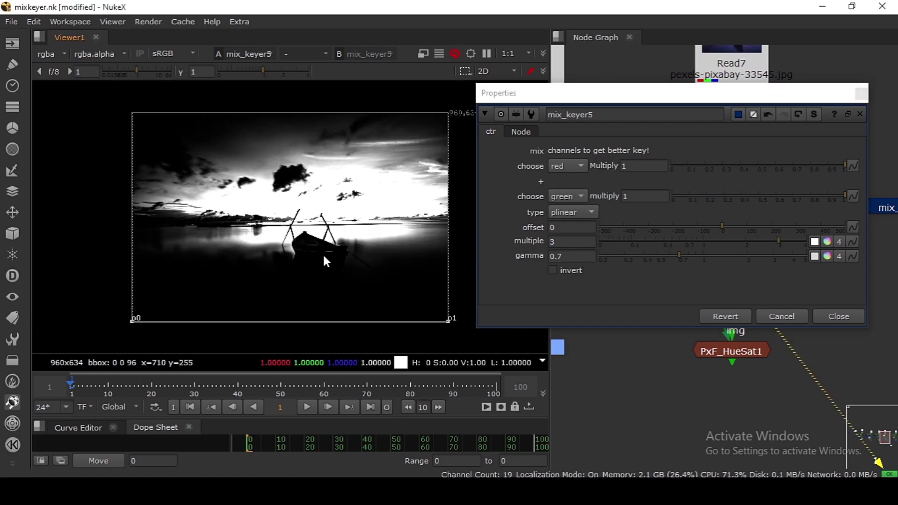
- Set mix_keyer5's multiple to 2, and toggle PxF_HueSat1 while viewing its output to compare the result
{"action": "left_click", "coordinate": [554, 242]}
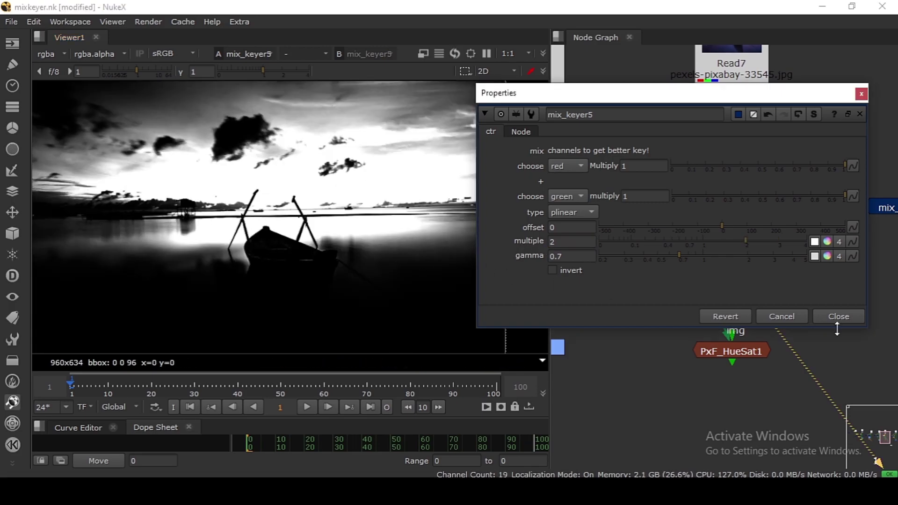
{"action": "left_click", "coordinate": [838, 316]}
{"action": "left_click", "coordinate": [751, 352]}
{"action": "key", "text": "1"}
{"action": "key", "text": "d"}
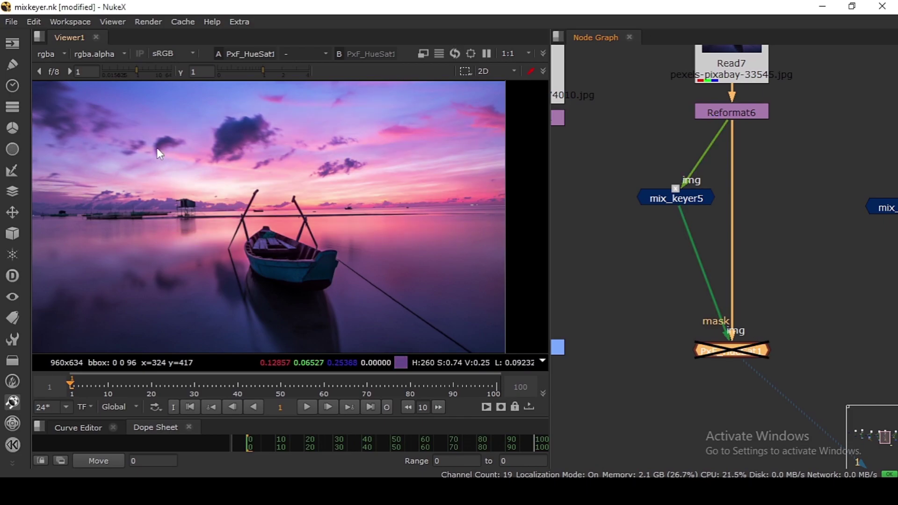
{"action": "key", "text": "d"}
- Move the PxF_HueSat1 node slightly up in the graph, and review its hue and saturation settings
{"action": "left_click_drag", "start_coordinate": [739, 350], "coordinate": [741, 331]}
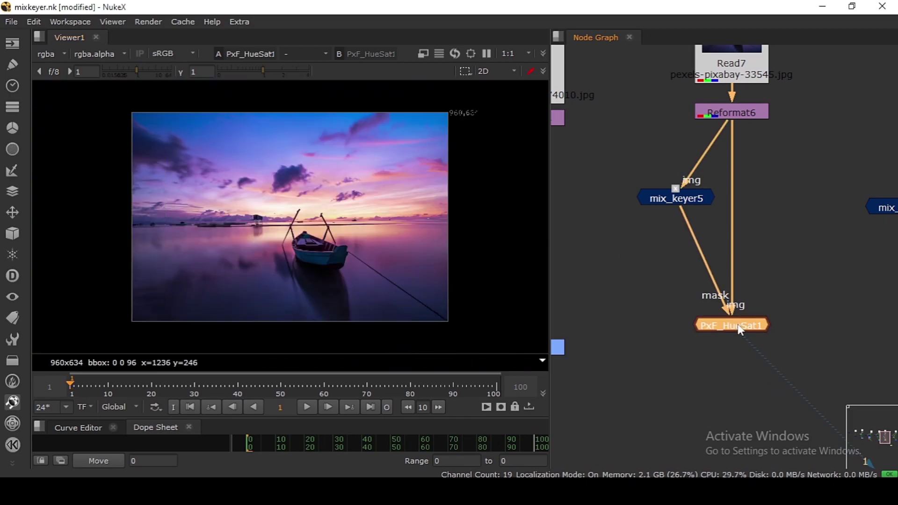
{"action": "double_click", "coordinate": [741, 332]}
{"action": "left_click_drag", "start_coordinate": [470, 250], "coordinate": [644, 156]}
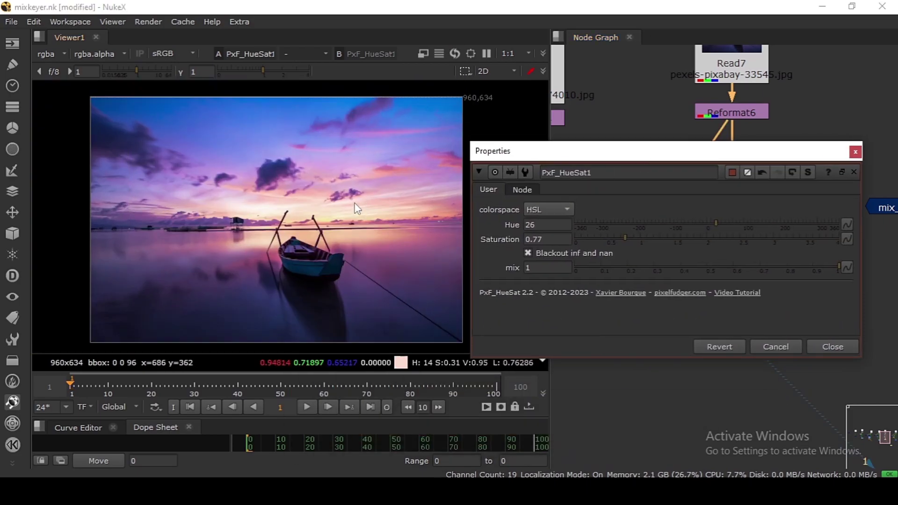
{"action": "left_click_drag", "start_coordinate": [736, 230], "coordinate": [716, 233]}
{"action": "left_click", "coordinate": [840, 346]}
- Toggle PxF_HueSat1 off and on repeatedly to compare the whole sunset image before and after the correction
{"action": "key", "text": "d"}
{"action": "key", "text": "d"}
{"action": "key", "text": "d"}
{"action": "key", "text": "d"}
{"action": "key", "text": "f"}
- View Reformat2's orange smoke portrait, and examine the smoke and the figure's glowing mask
{"action": "scroll", "coordinate": [606, 217], "scroll_direction": "down", "scroll_amount": 6}
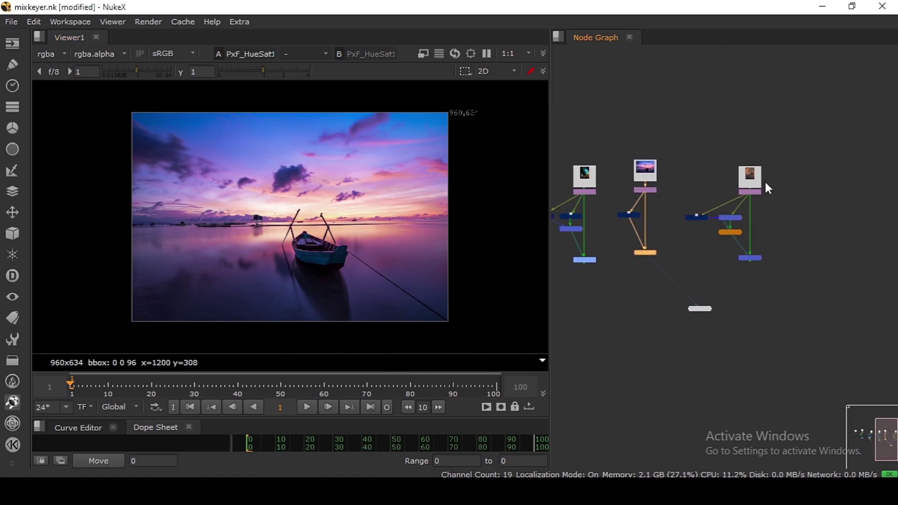
{"action": "scroll", "coordinate": [764, 179], "scroll_direction": "up", "scroll_amount": 4}
{"action": "left_click", "coordinate": [735, 206]}
{"action": "key", "text": "1"}
{"action": "key", "text": "f"}
{"action": "left_click_drag", "start_coordinate": [209, 94], "coordinate": [380, 257]}
{"action": "left_click_drag", "start_coordinate": [269, 173], "coordinate": [315, 195], "text": "ctrl+shift"}
{"action": "left_click", "coordinate": [316, 204], "text": "ctrl"}
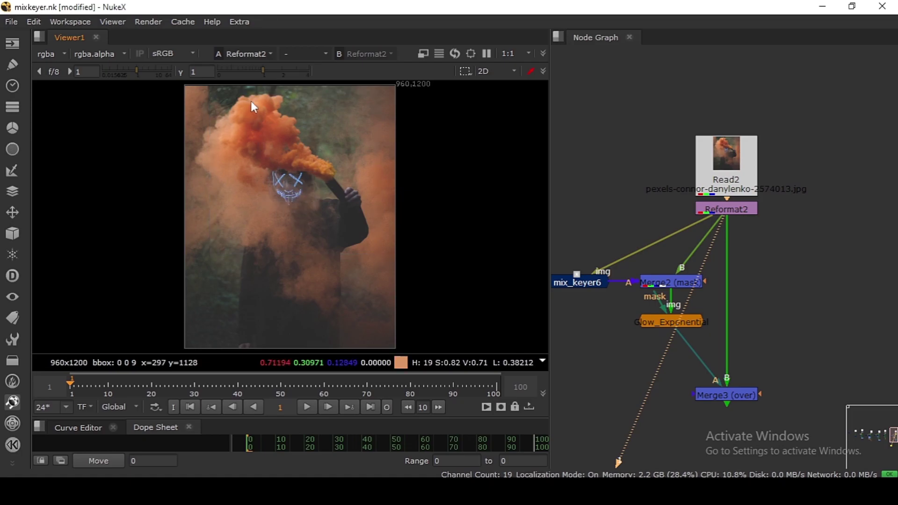
- Inspect the red, green and blue channels of Reformat2 around the glowing mask, and return to full colour
{"action": "key", "text": "y"}
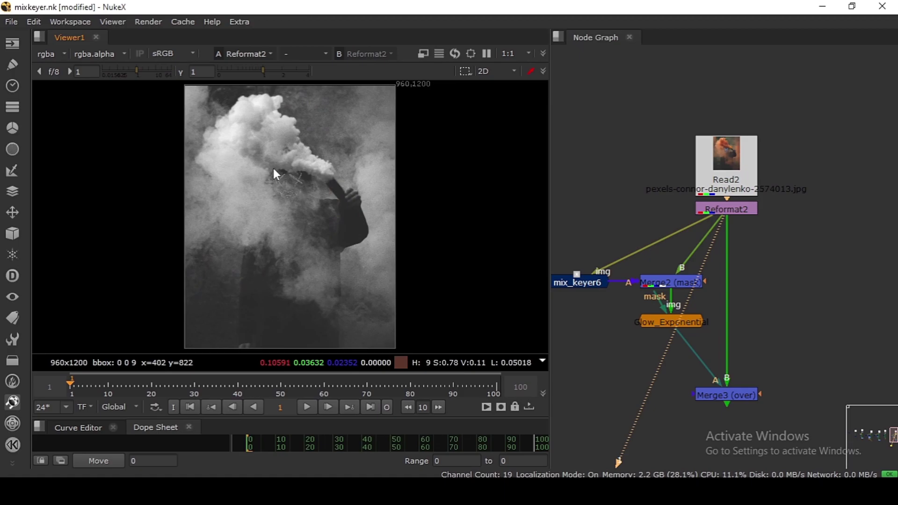
{"action": "left_click", "coordinate": [277, 173], "text": "ctrl"}
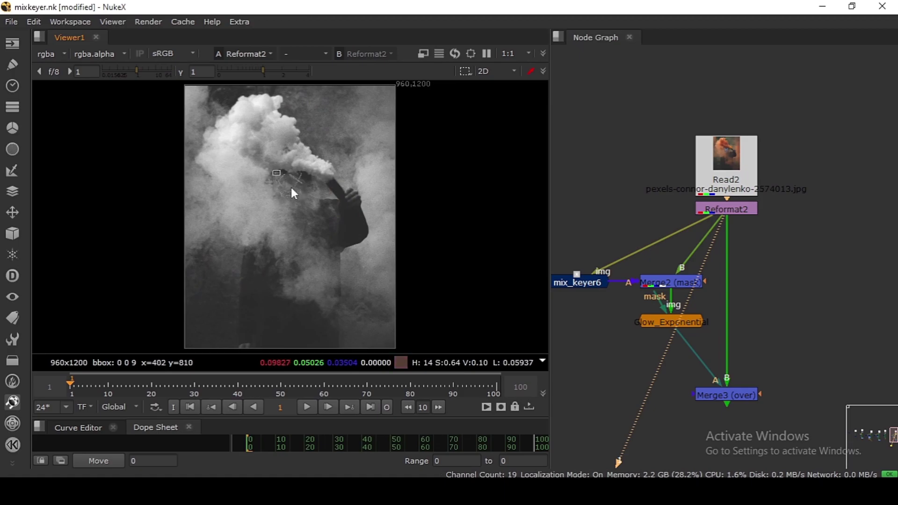
{"action": "key", "text": "g"}
{"action": "left_click", "coordinate": [301, 197], "text": "ctrl"}
{"action": "left_click_drag", "start_coordinate": [269, 173], "coordinate": [297, 192], "text": "ctrl+shift"}
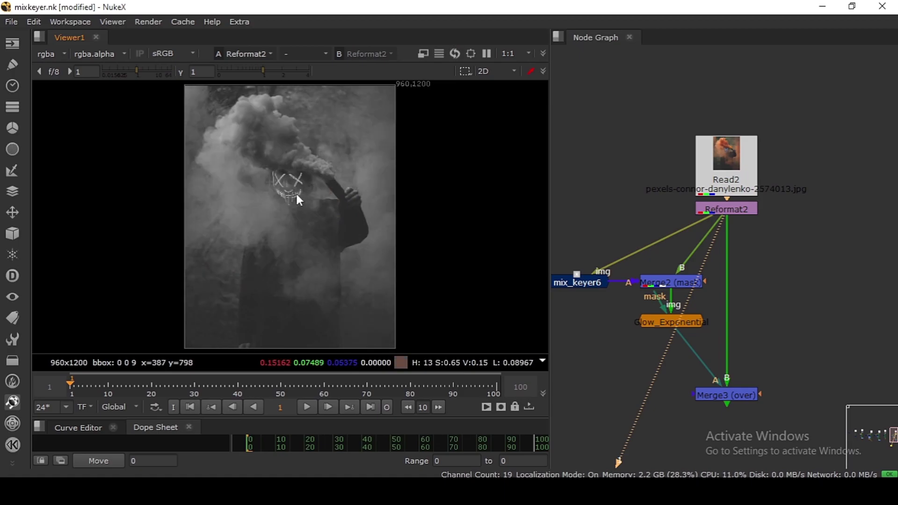
{"action": "key", "text": "b"}
{"action": "left_click_drag", "start_coordinate": [269, 163], "coordinate": [315, 221]}
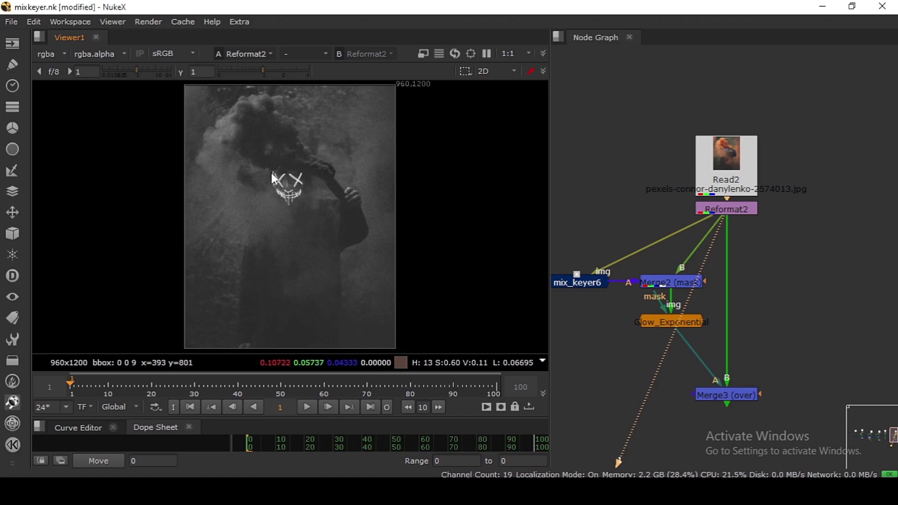
{"action": "left_click_drag", "start_coordinate": [271, 172], "coordinate": [308, 208], "text": "ctrl+shift"}
{"action": "key", "text": "b"}
- View mix_keyer6's key, and open its properties clear of the viewed image
{"action": "middle_click_drag", "start_coordinate": [654, 292], "coordinate": [743, 281]}
{"action": "left_click", "coordinate": [672, 278]}
{"action": "key", "text": "1"}
{"action": "scroll", "coordinate": [674, 277], "scroll_direction": "up", "scroll_amount": 1}
{"action": "double_click", "coordinate": [674, 276]}
{"action": "left_click_drag", "start_coordinate": [426, 187], "coordinate": [649, 60]}
- Review mix_keyer6's two channel choices, keeping blue for the first and green for the second
{"action": "left_click", "coordinate": [561, 132]}
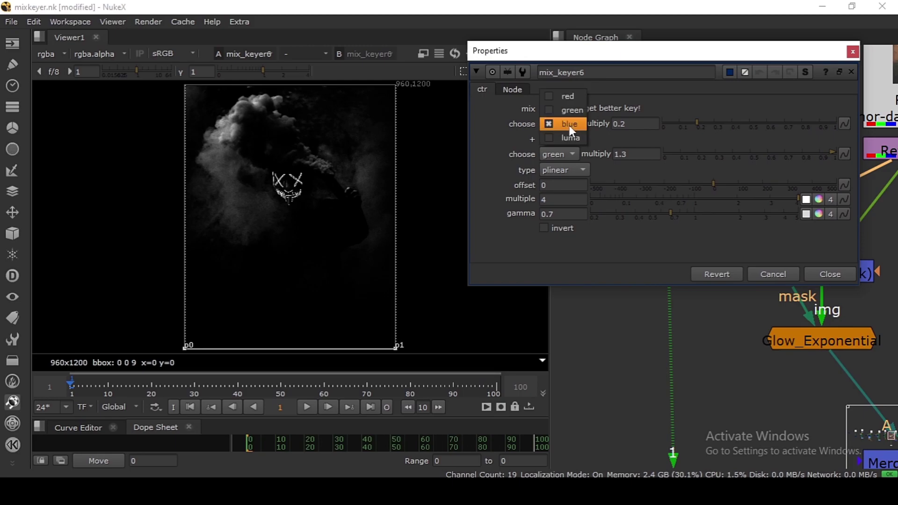
{"action": "left_click", "coordinate": [570, 125]}
{"action": "left_click", "coordinate": [567, 154]}
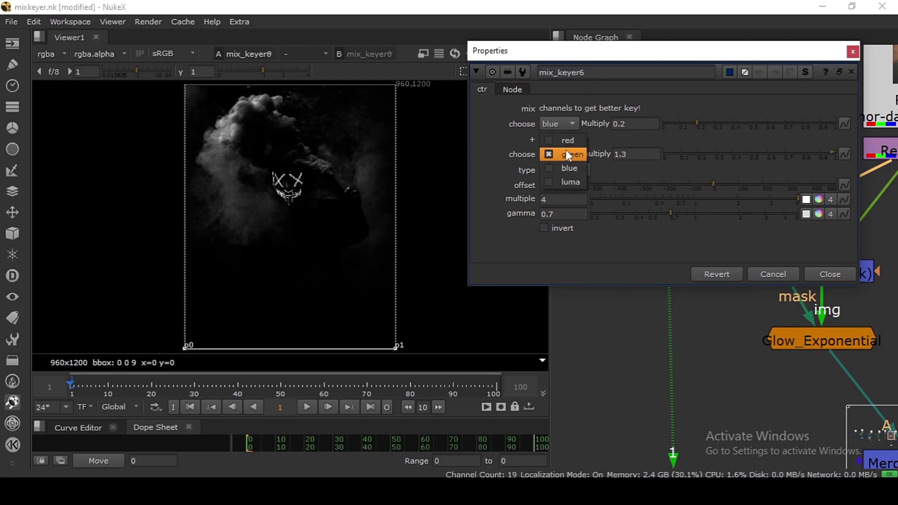
{"action": "left_click", "coordinate": [584, 156]}
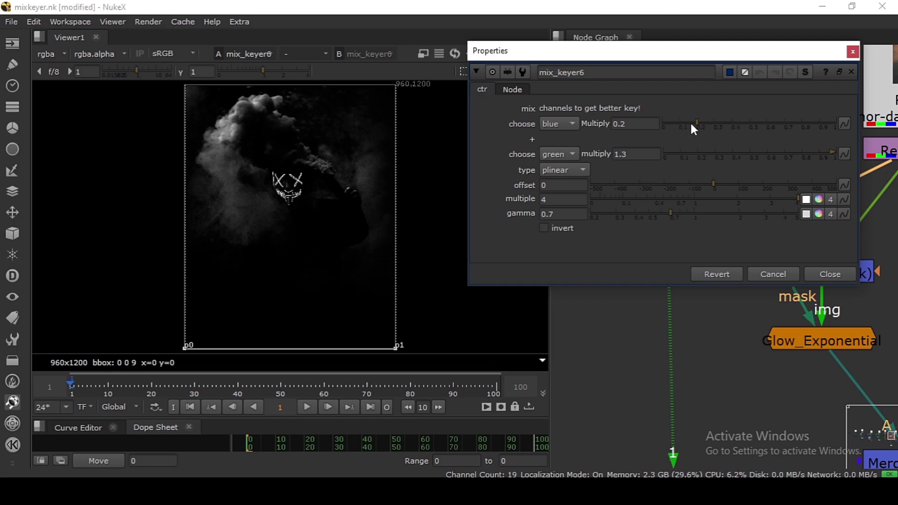
{"action": "left_click", "coordinate": [832, 273]}
{"action": "double_click", "coordinate": [716, 268]}
- Set mix_keyer6's blue and green multiplies to 0, and raise blue to 1 to isolate the glowing mask
{"action": "left_click_drag", "start_coordinate": [689, 122], "coordinate": [507, 141]}
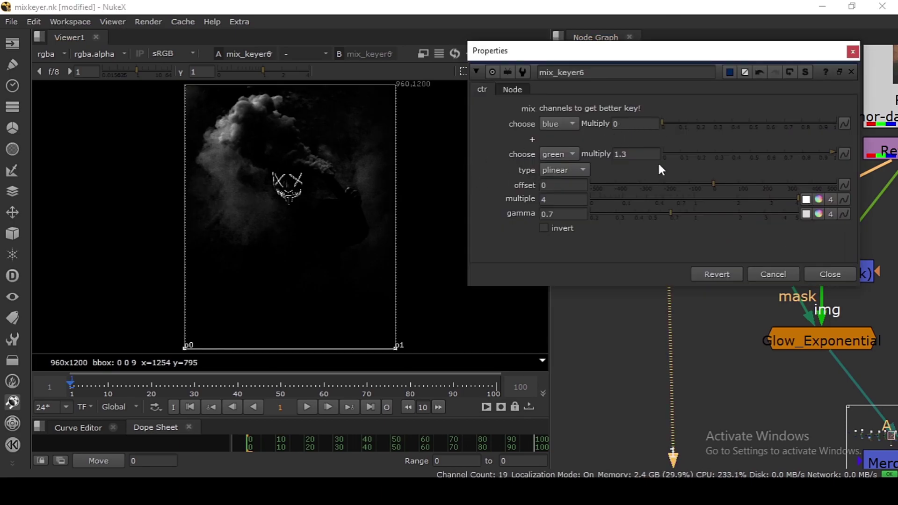
{"action": "left_click_drag", "start_coordinate": [684, 151], "coordinate": [541, 188]}
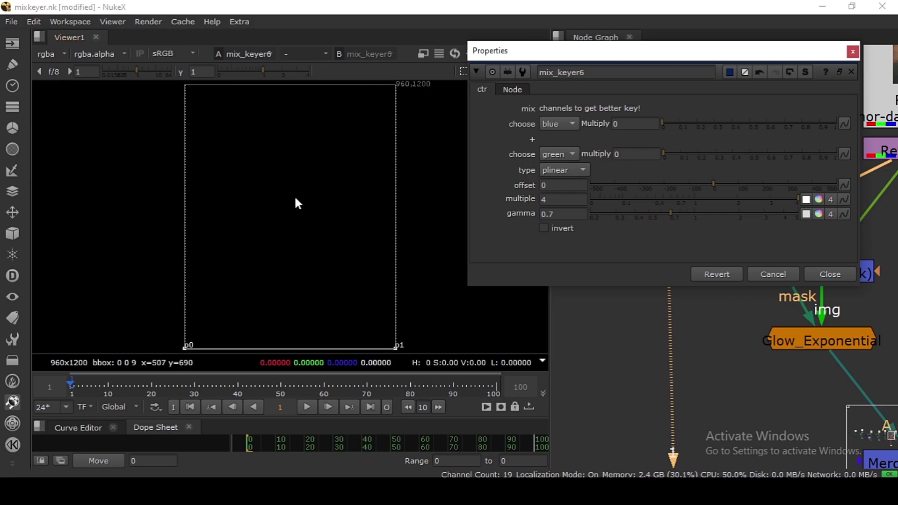
{"action": "left_click_drag", "start_coordinate": [662, 123], "coordinate": [867, 136]}
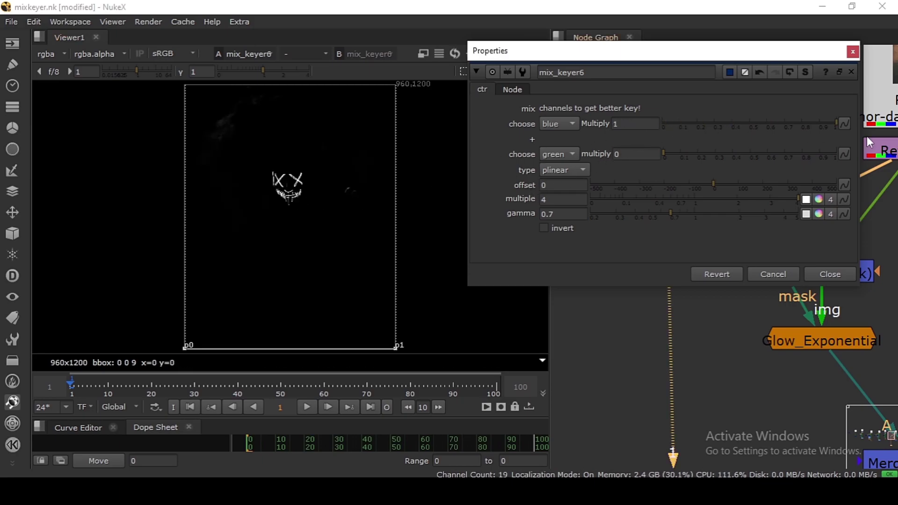
{"action": "left_click_drag", "start_coordinate": [255, 161], "coordinate": [330, 219], "text": "ctrl+shift"}
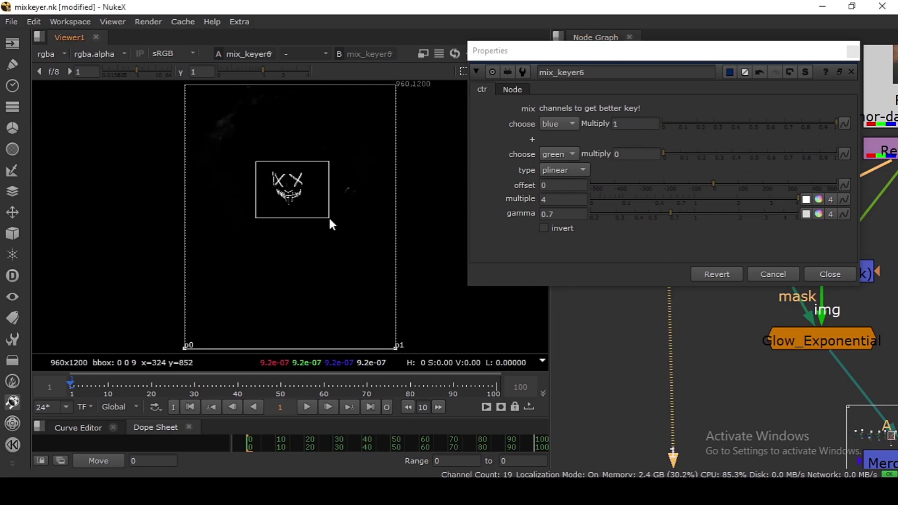
- Set mix_keyer6's blue multiply to 0.3 and its green multiply to 1
{"action": "double_click", "coordinate": [622, 123]}
{"action": "type", "text": ".4"}
{"action": "key", "text": "Return"}
{"action": "type", "text": "0.3"}
{"action": "key", "text": "Return"}
{"action": "left_click", "coordinate": [735, 156]}
{"action": "left_click_drag", "start_coordinate": [737, 154], "coordinate": [855, 159]}
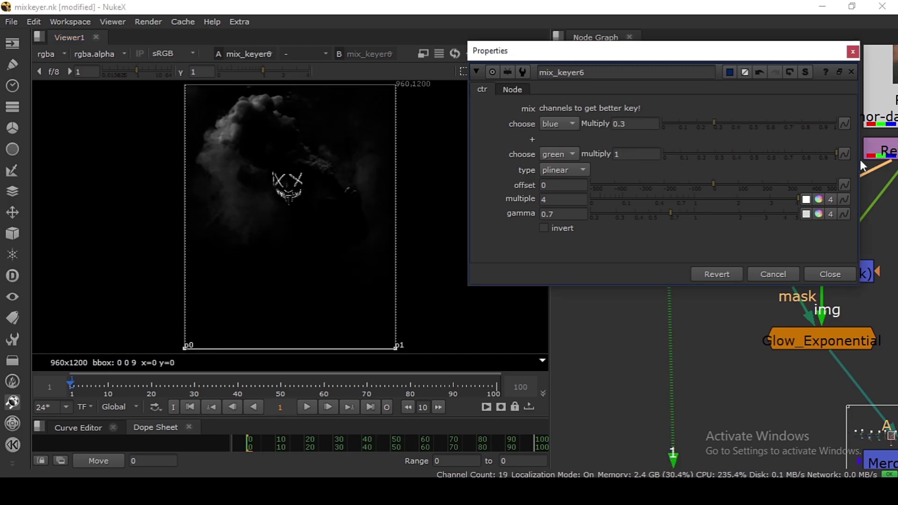
- Examine the smoke and the glowing mask up close in mix_keyer6's key
{"action": "left_click_drag", "start_coordinate": [248, 104], "coordinate": [209, 133]}
{"action": "left_click_drag", "start_coordinate": [317, 165], "coordinate": [291, 199]}
{"action": "scroll", "coordinate": [290, 197], "scroll_direction": "up", "scroll_amount": 4}
{"action": "scroll", "coordinate": [308, 237], "scroll_direction": "down", "scroll_amount": 2}
{"action": "middle_click_drag", "start_coordinate": [293, 184], "coordinate": [304, 251]}
{"action": "left_click_drag", "start_coordinate": [341, 217], "coordinate": [261, 277], "text": "ctrl+shift"}
- Set mix_keyer6's blue multiply to 1 and its green multiply to 0
{"action": "left_click_drag", "start_coordinate": [714, 122], "coordinate": [824, 129]}
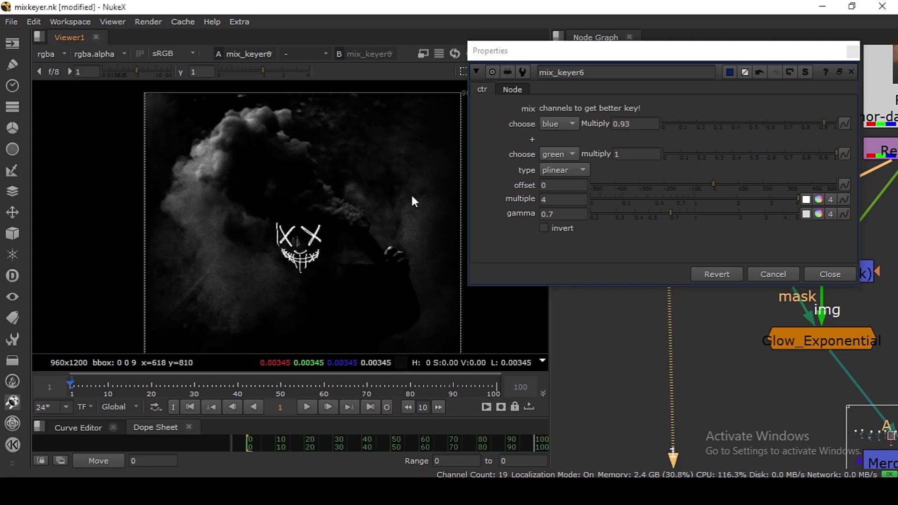
{"action": "double_click", "coordinate": [627, 124]}
{"action": "type", "text": "1"}
{"action": "key", "text": "Return"}
{"action": "double_click", "coordinate": [627, 153]}
{"action": "type", "text": ".5"}
{"action": "type", "text": "0"}
{"action": "key", "text": "Return"}
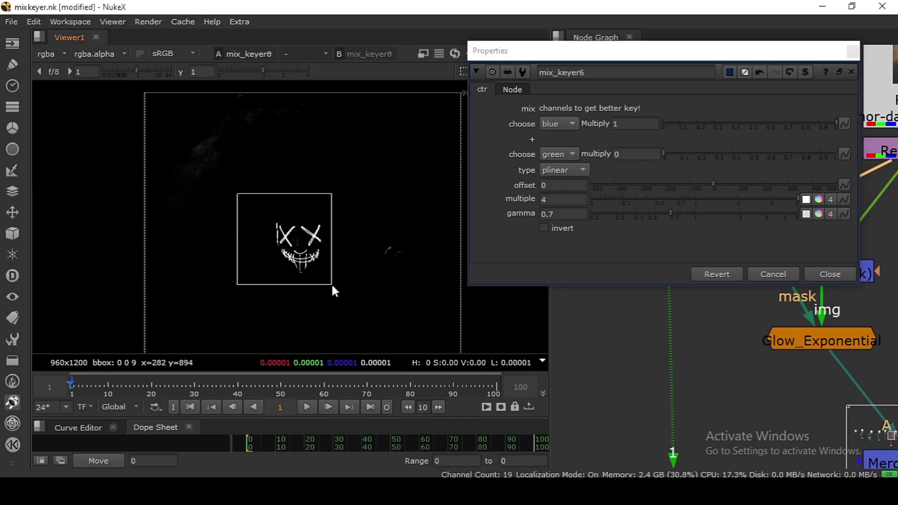
- Raise mix_keyer6's green multiply to 0.4
{"action": "left_click", "coordinate": [693, 155]}
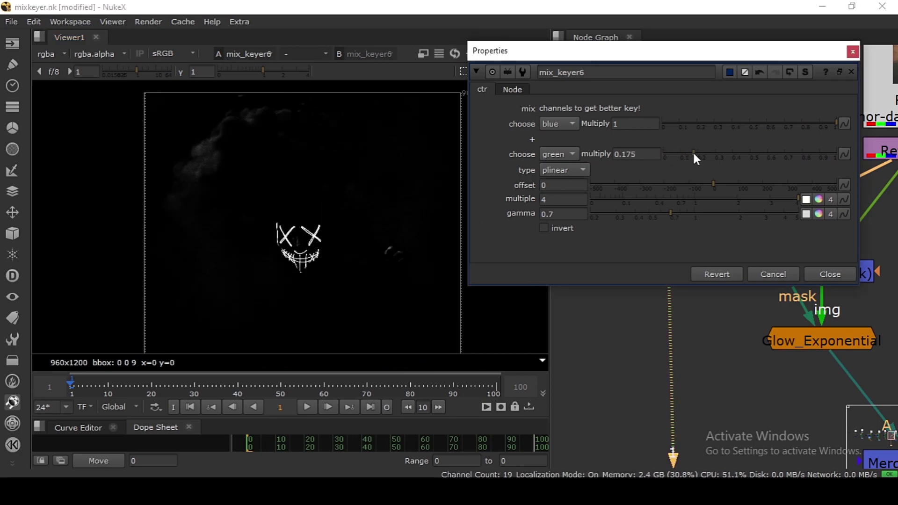
{"action": "left_click_drag", "start_coordinate": [693, 154], "coordinate": [708, 156]}
{"action": "left_click", "coordinate": [730, 155]}
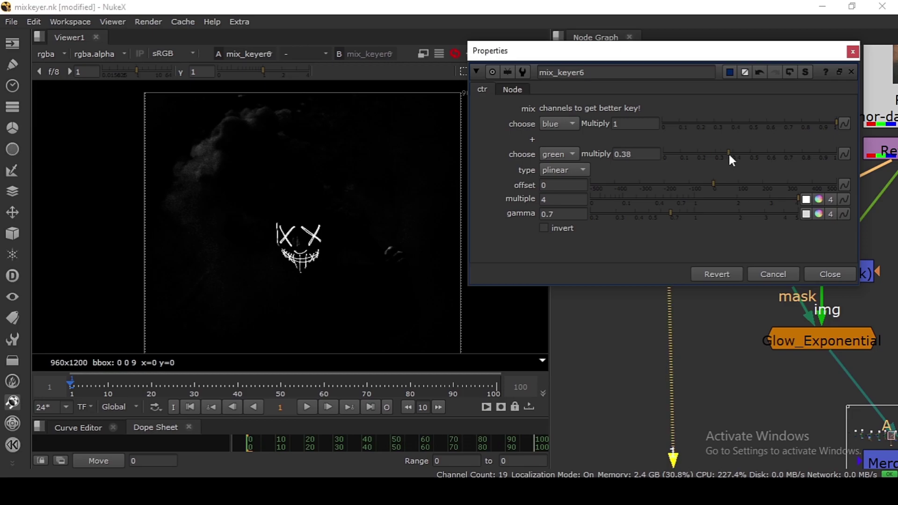
- Try the linear, smooth0, smooth1 and smooth key types in mix_keyer6, and return the type to plinear
{"action": "left_click", "coordinate": [547, 169]}
{"action": "left_click", "coordinate": [552, 155]}
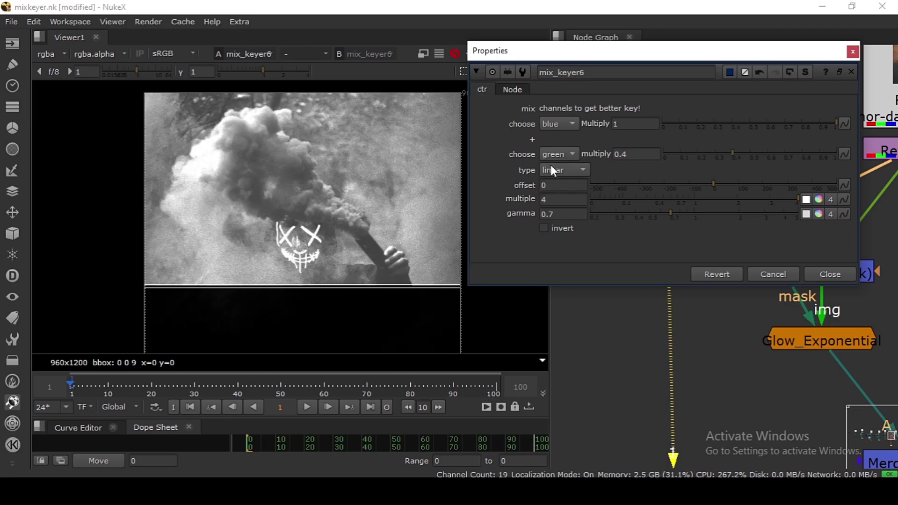
{"action": "left_click", "coordinate": [573, 169]}
{"action": "left_click", "coordinate": [572, 197]}
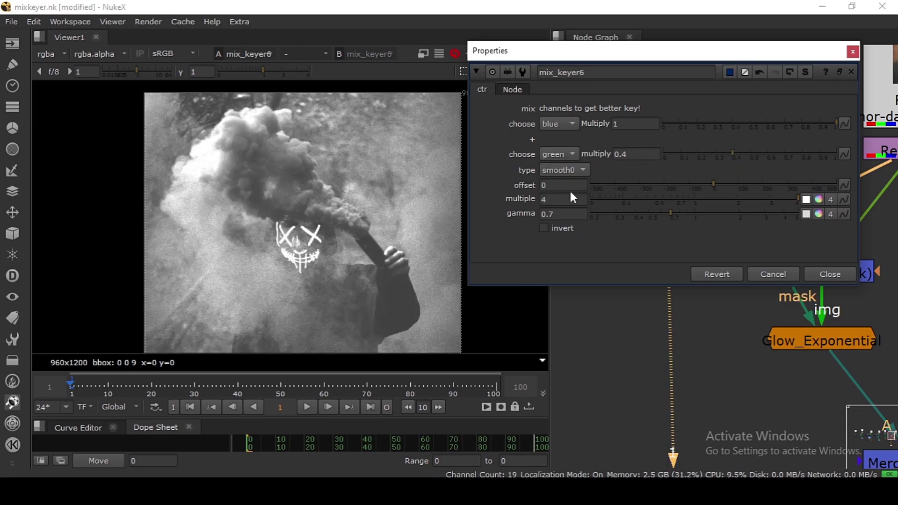
{"action": "left_click", "coordinate": [567, 170]}
{"action": "left_click", "coordinate": [567, 182]}
{"action": "left_click", "coordinate": [568, 167]}
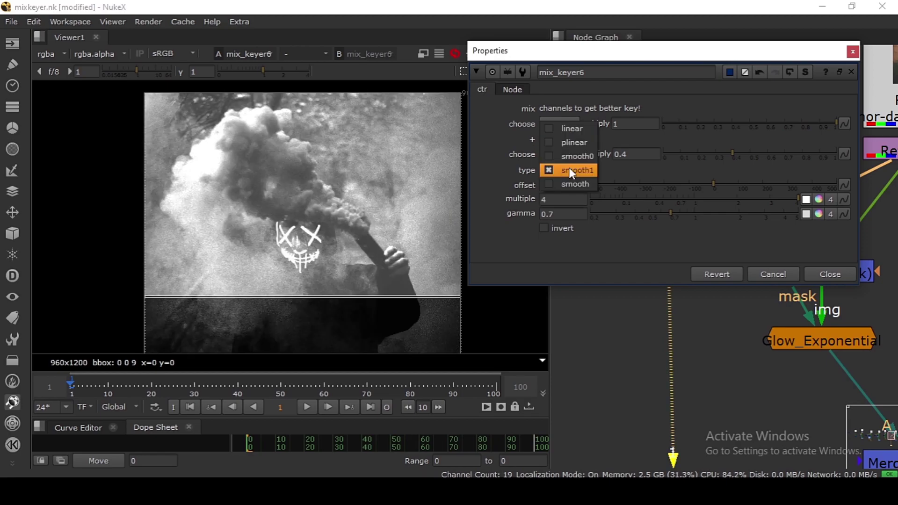
{"action": "left_click", "coordinate": [572, 185]}
{"action": "left_click", "coordinate": [559, 170]}
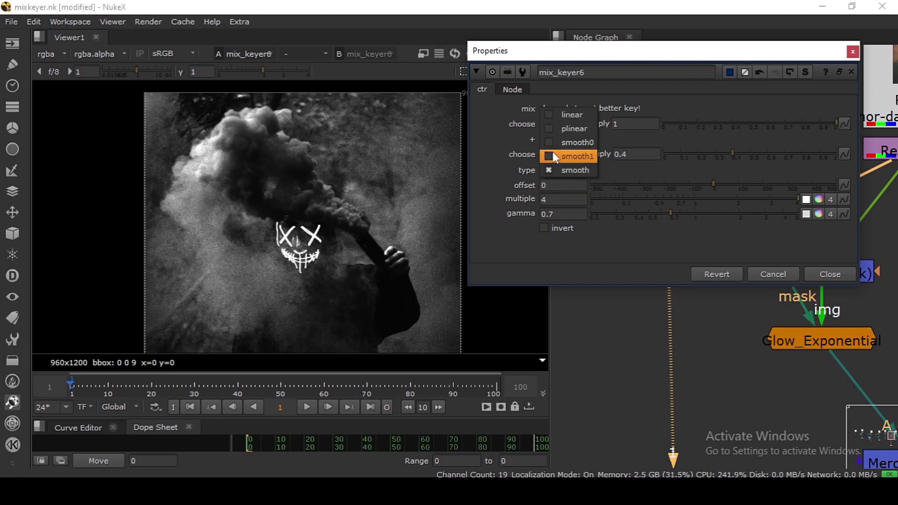
{"action": "left_click", "coordinate": [574, 130]}
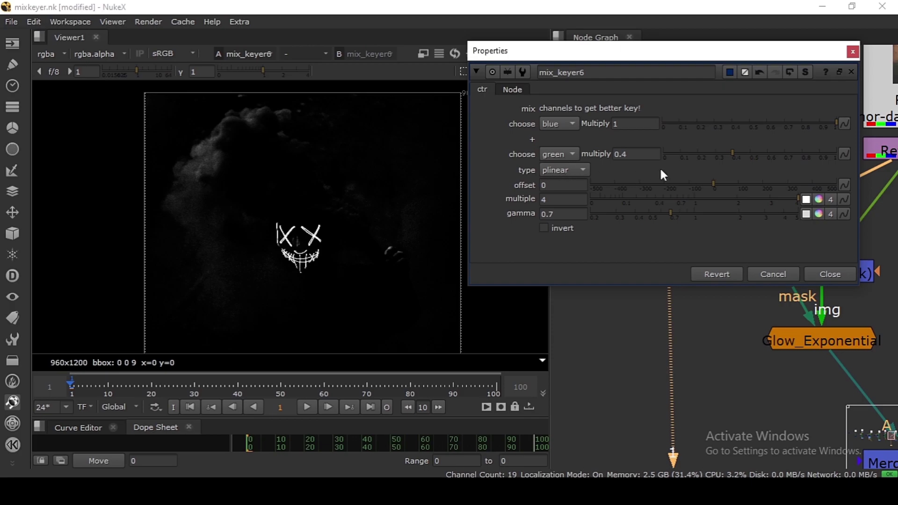
- Set mix_keyer6's green multiply to 0.435, close its properties and view the masked result of Merge2
{"action": "left_click_drag", "start_coordinate": [710, 164], "coordinate": [738, 154]}
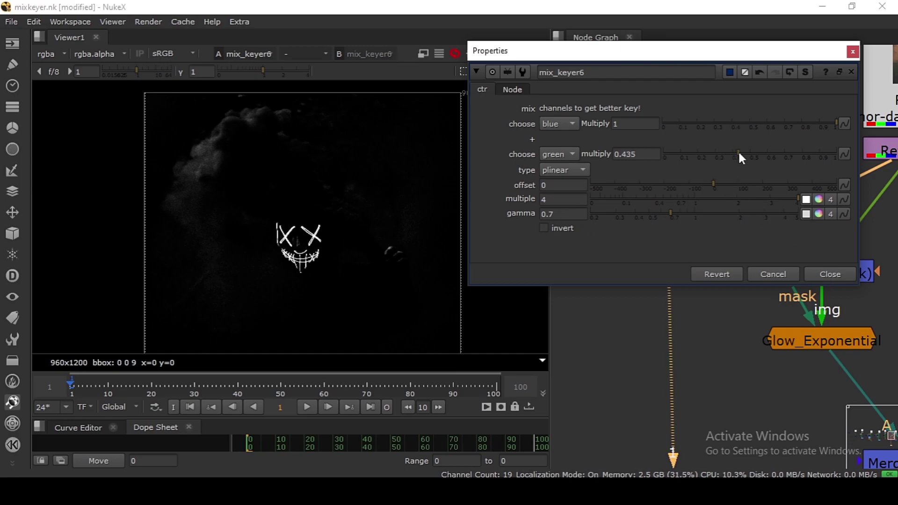
{"action": "left_click", "coordinate": [815, 272]}
{"action": "scroll", "coordinate": [807, 259], "scroll_direction": "down", "scroll_amount": 4}
{"action": "middle_click_drag", "start_coordinate": [757, 267], "coordinate": [722, 247]}
{"action": "left_click", "coordinate": [772, 245]}
{"action": "key", "text": "1"}
{"action": "key", "text": "a"}
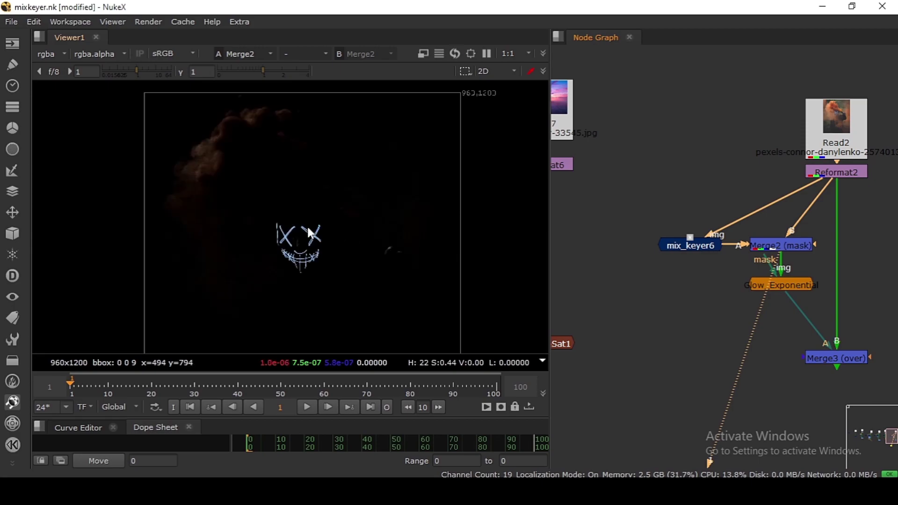
- View the Glow_Exponential output and the Merge3 composite of the glow over the smoke portrait
{"action": "left_click_drag", "start_coordinate": [690, 245], "coordinate": [679, 245]}
{"action": "left_click", "coordinate": [777, 289]}
{"action": "key", "text": "1"}
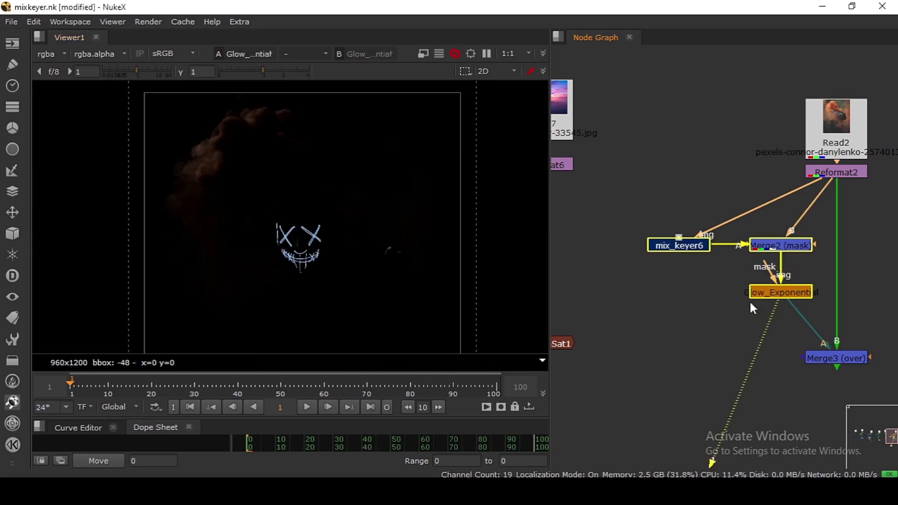
{"action": "key", "text": "1"}
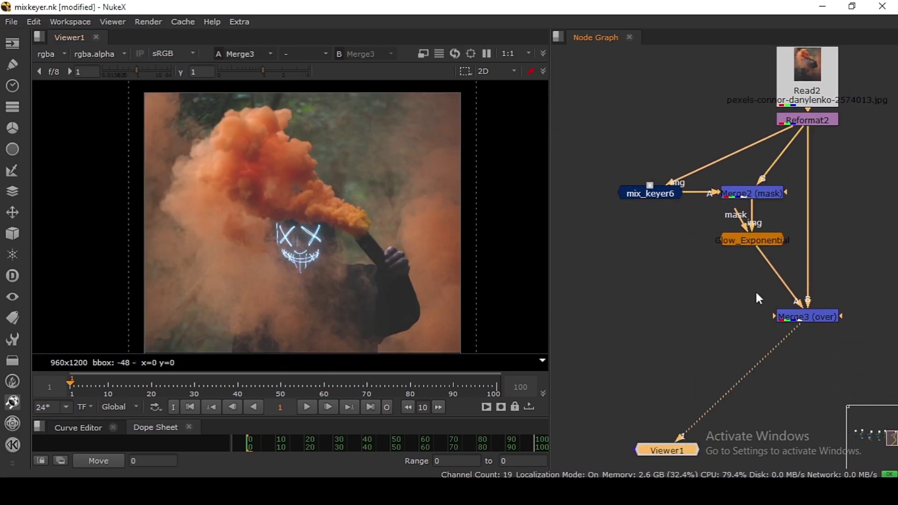
{"action": "left_click", "coordinate": [805, 317]}
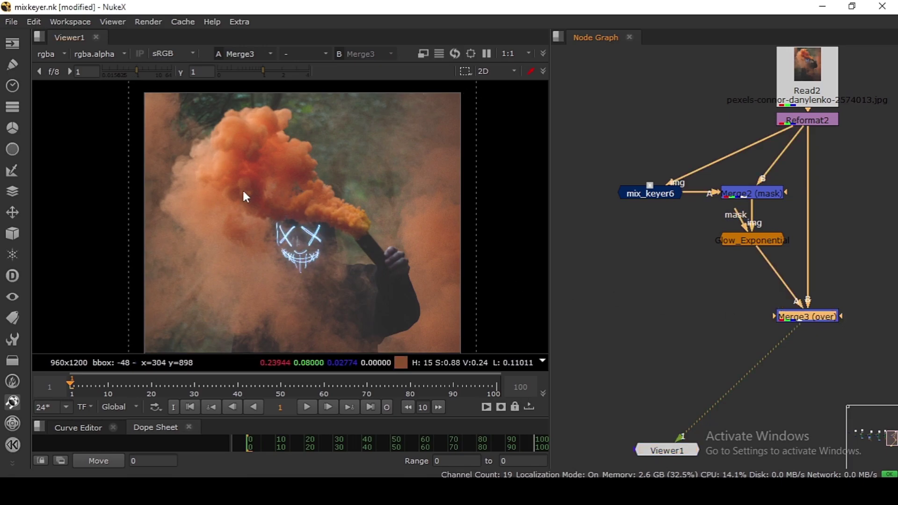
- Toggle Merge3 off and on to compare the smoke portrait with and without the glow, up close and in full frame
{"action": "scroll", "coordinate": [215, 175], "scroll_direction": "up", "scroll_amount": 4}
{"action": "key", "text": "d"}
{"action": "key", "text": "d"}
{"action": "scroll", "coordinate": [240, 240], "scroll_direction": "up", "scroll_amount": 4}
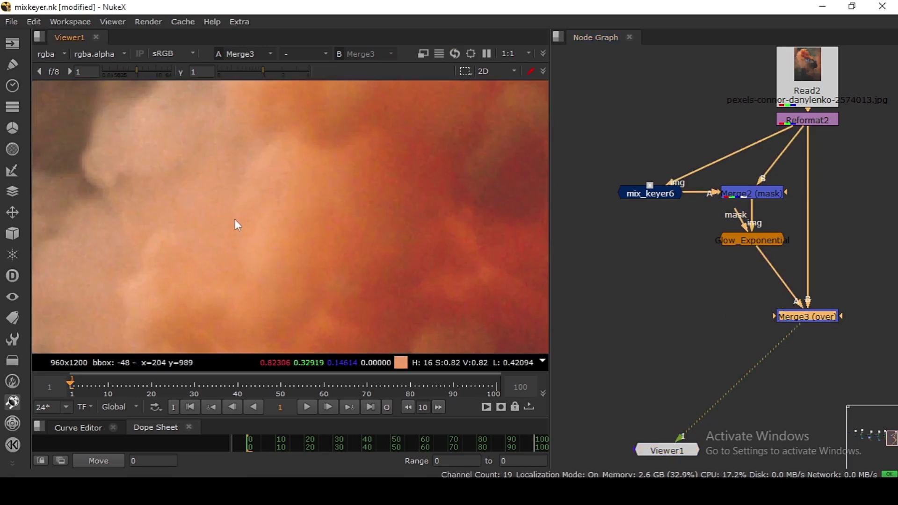
{"action": "key", "text": "d"}
{"action": "key", "text": "f"}
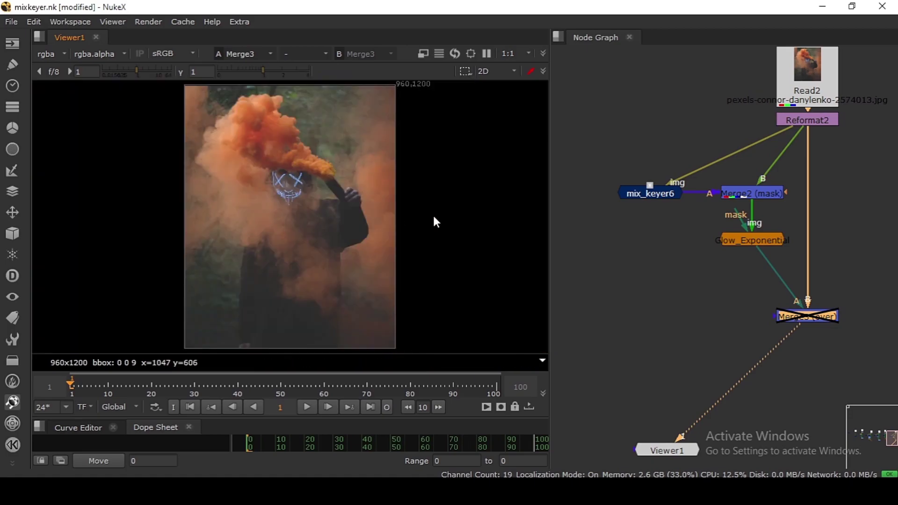
- Raise mix_keyer6's green multiply further, close its properties and view the Merge3 composite
{"action": "left_click_drag", "start_coordinate": [644, 190], "coordinate": [651, 155]}
{"action": "double_click", "coordinate": [651, 156]}
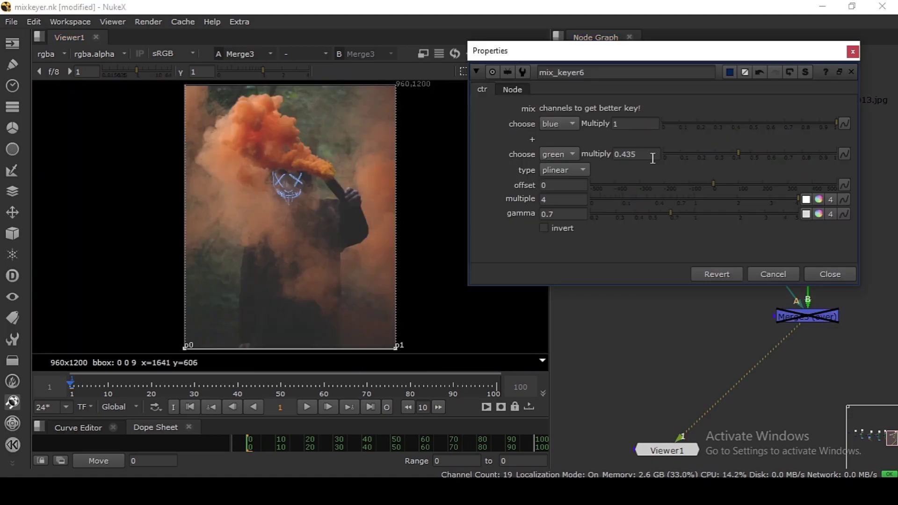
{"action": "key", "text": "1"}
{"action": "left_click_drag", "start_coordinate": [738, 153], "coordinate": [806, 160]}
{"action": "left_click", "coordinate": [819, 274]}
{"action": "left_click", "coordinate": [805, 321]}
{"action": "key", "text": "1"}
{"action": "double_click", "coordinate": [805, 315]}
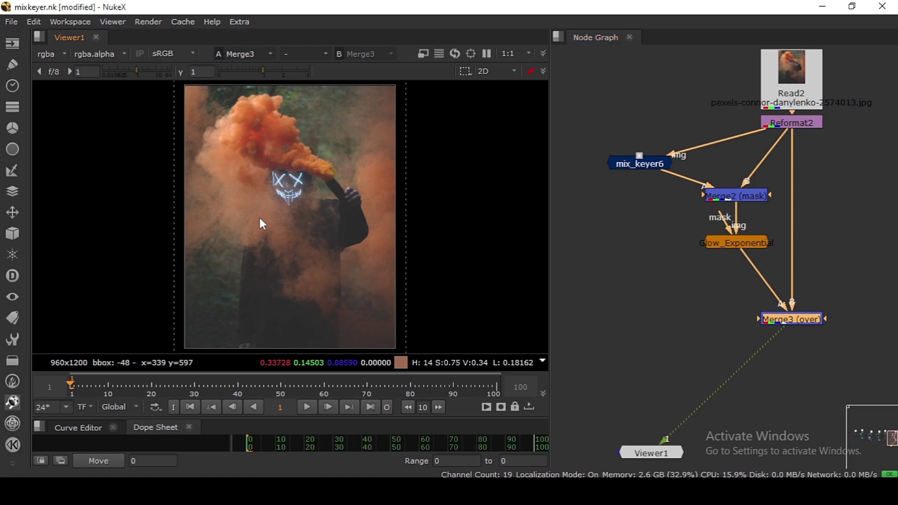
{"action": "scroll", "coordinate": [686, 245], "scroll_direction": "down", "scroll_amount": 3}
{"action": "scroll", "coordinate": [701, 281], "scroll_direction": "up", "scroll_amount": 3}
{"action": "left_click_drag", "start_coordinate": [655, 216], "coordinate": [649, 249]}
{"action": "scroll", "coordinate": [653, 247], "scroll_direction": "down", "scroll_amount": 3}
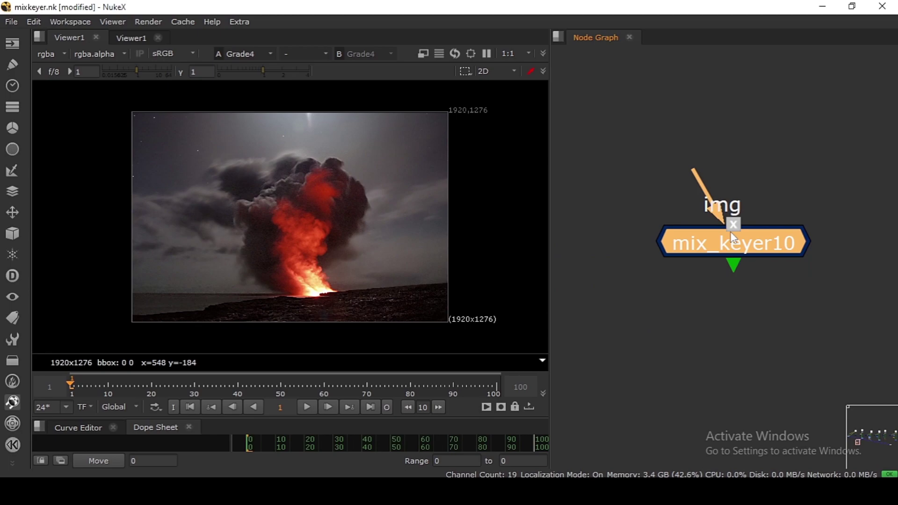
{"action": "left_click", "coordinate": [769, 152]}
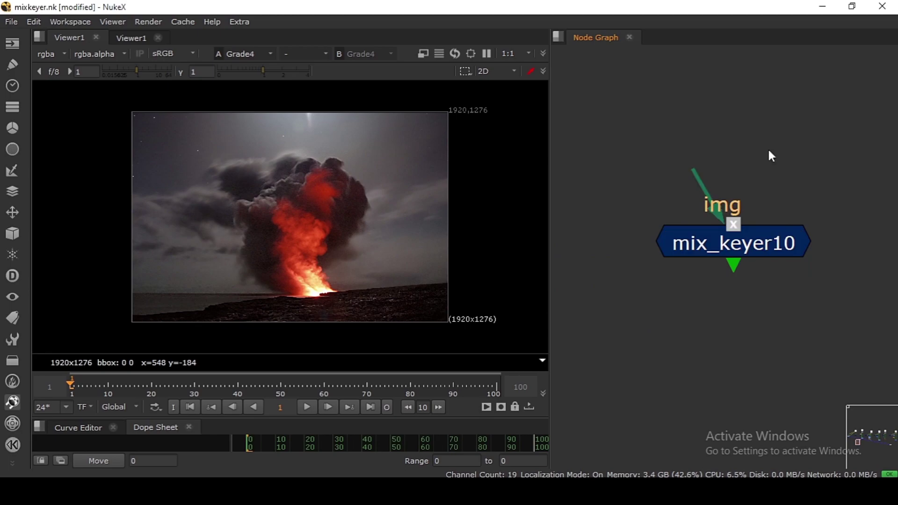